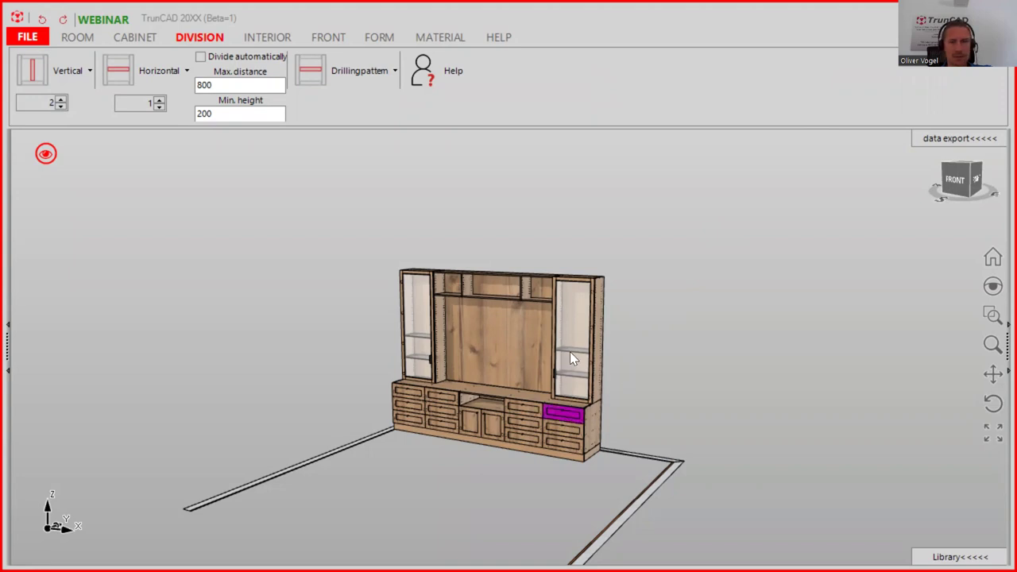
Step: Start a new project without saving the current wall unit
{"action": "scroll", "coordinate": [576, 359], "scroll_direction": "up", "scroll_amount": 2}
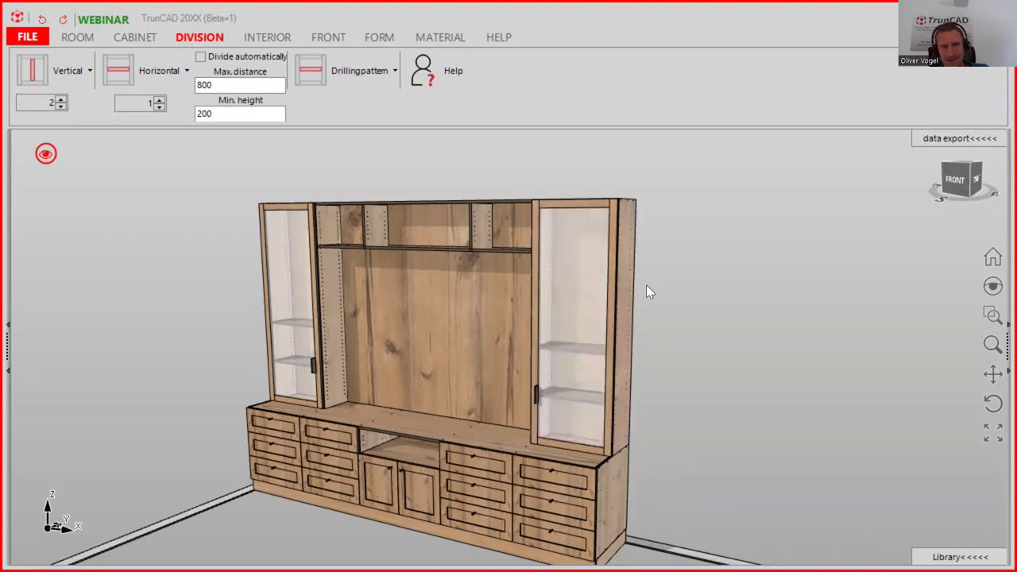
{"action": "scroll", "coordinate": [646, 290], "scroll_direction": "down", "scroll_amount": 3}
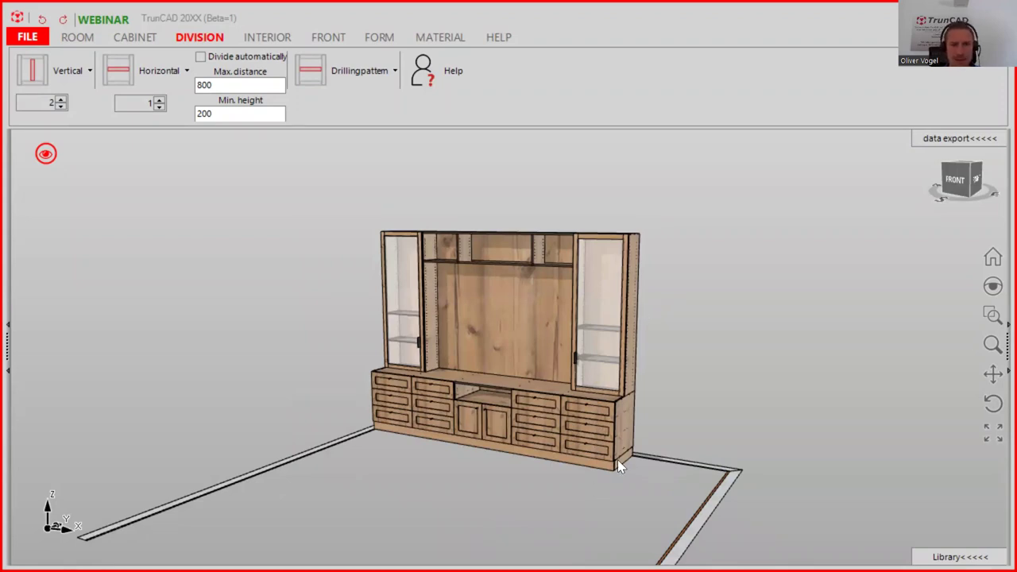
{"action": "left_click", "coordinate": [32, 37]}
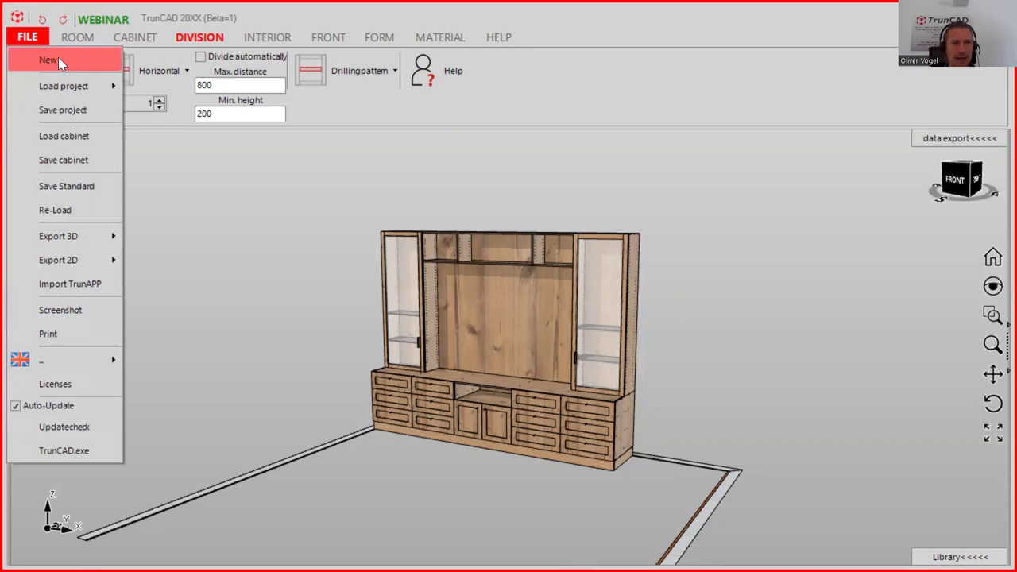
{"action": "left_click", "coordinate": [58, 59]}
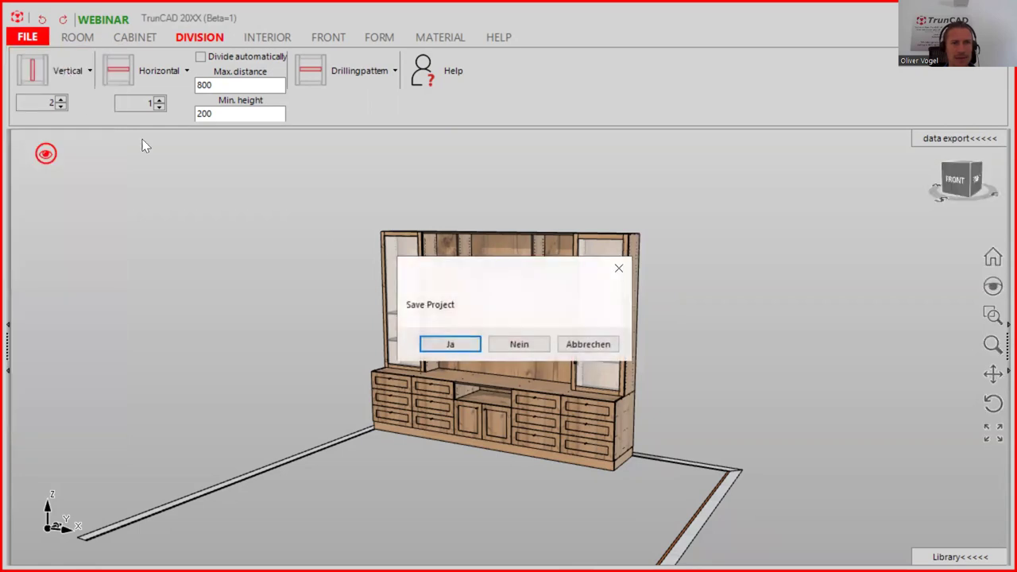
{"action": "left_click", "coordinate": [520, 348]}
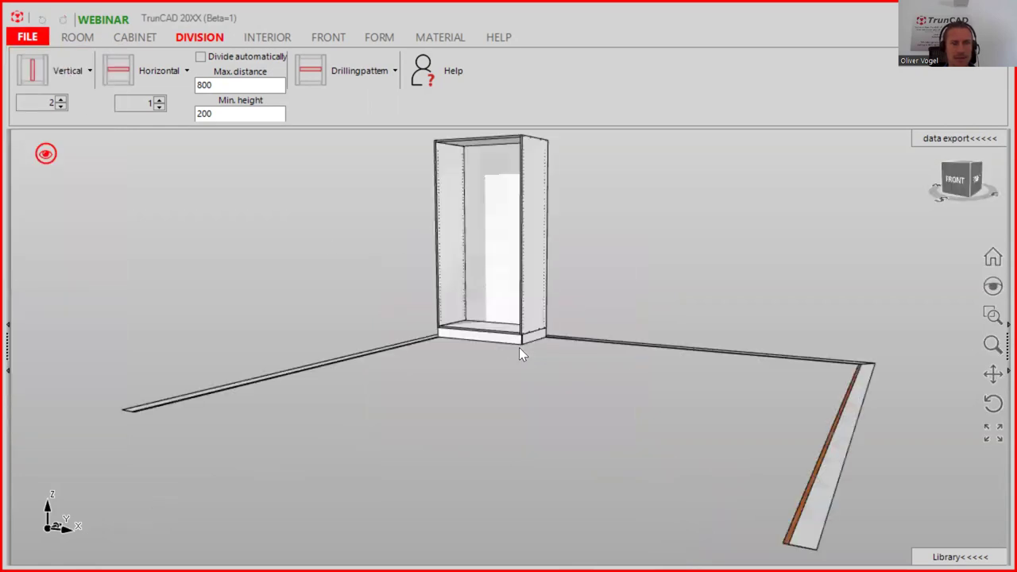
Step: Turn on the dimension display for the cabinet and the room
{"action": "left_click", "coordinate": [46, 155]}
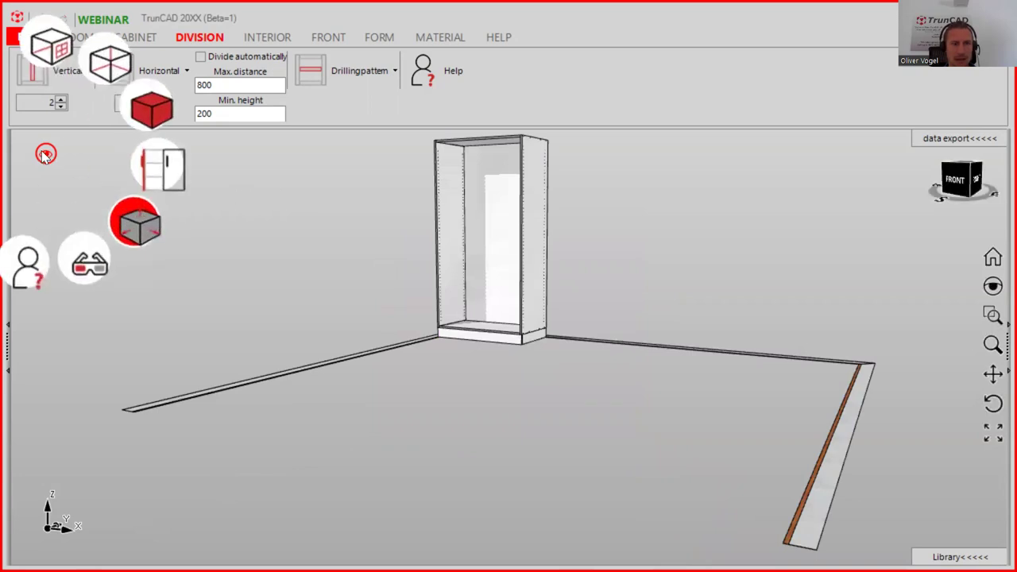
{"action": "left_click", "coordinate": [151, 234]}
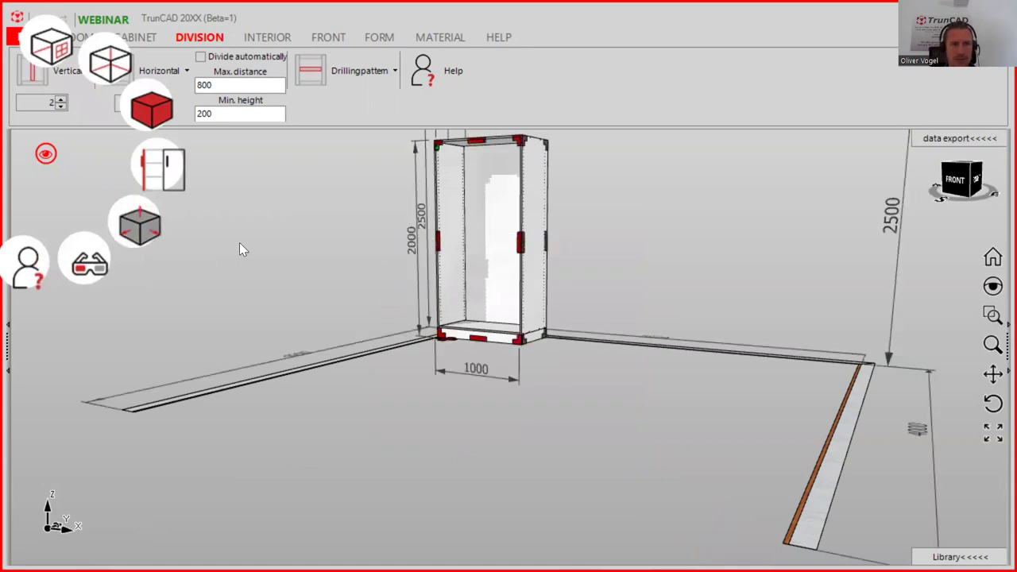
{"action": "scroll", "coordinate": [252, 248], "scroll_direction": "up", "scroll_amount": 5}
{"action": "middle_click_drag", "start_coordinate": [473, 255], "coordinate": [437, 252]}
{"action": "scroll", "coordinate": [436, 252], "scroll_direction": "down", "scroll_amount": 3}
{"action": "middle_click_drag", "start_coordinate": [681, 254], "coordinate": [560, 309]}
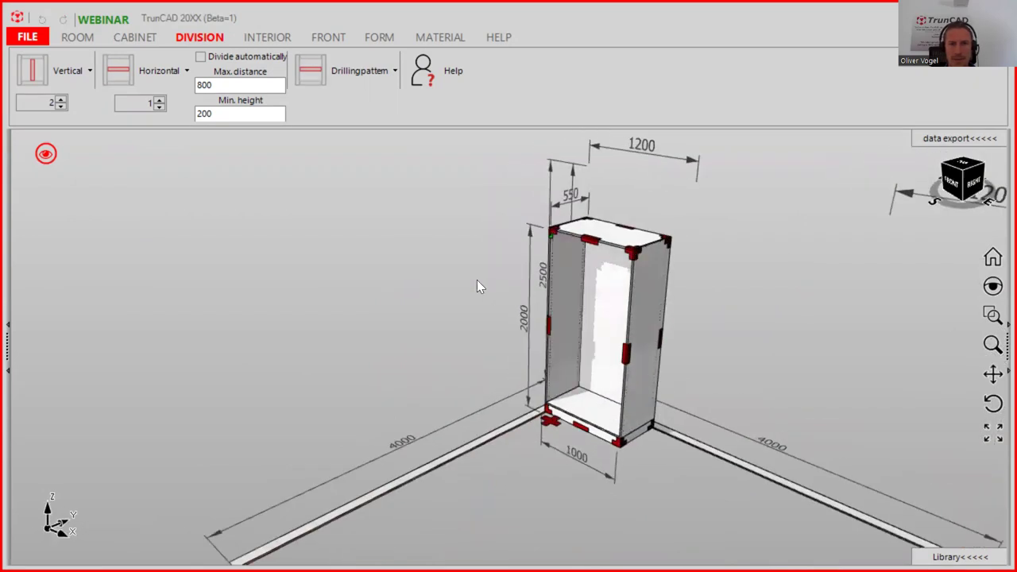
{"action": "scroll", "coordinate": [477, 286], "scroll_direction": "up", "scroll_amount": 3}
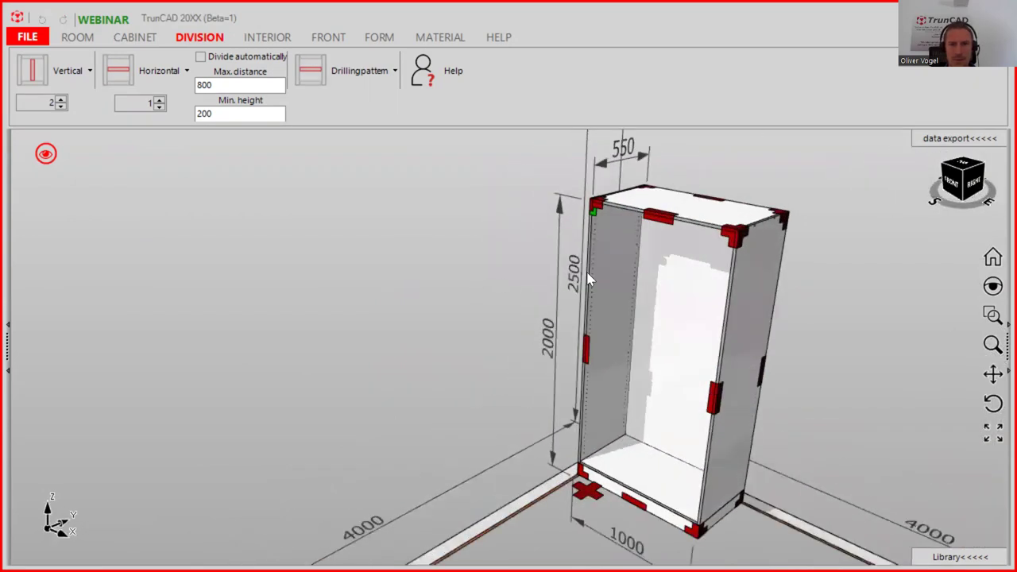
{"action": "scroll", "coordinate": [648, 285], "scroll_direction": "up", "scroll_amount": 3}
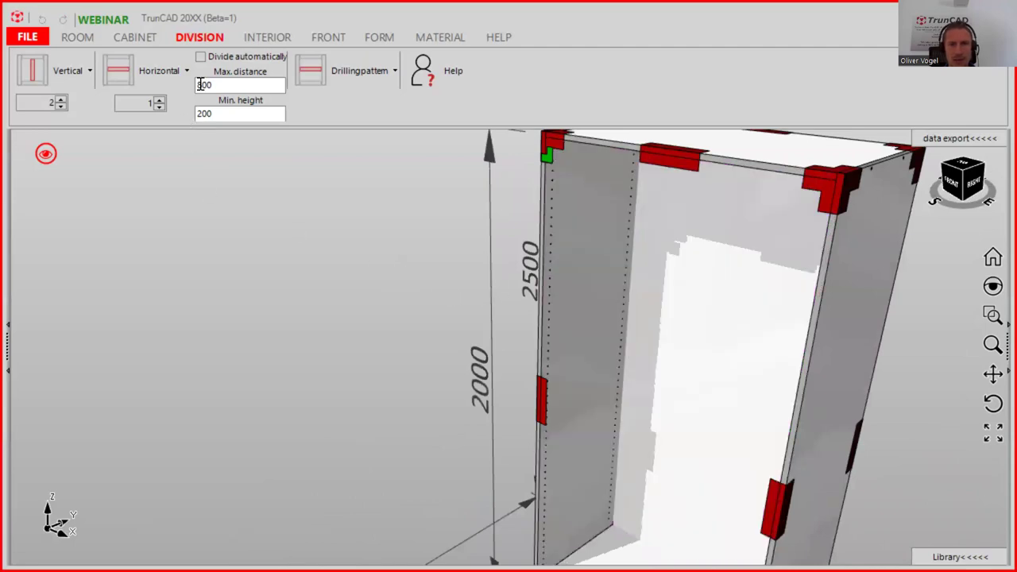
Step: Set the adjustable shelf drilling to a group of holes with 5 holes
{"action": "left_click", "coordinate": [257, 41]}
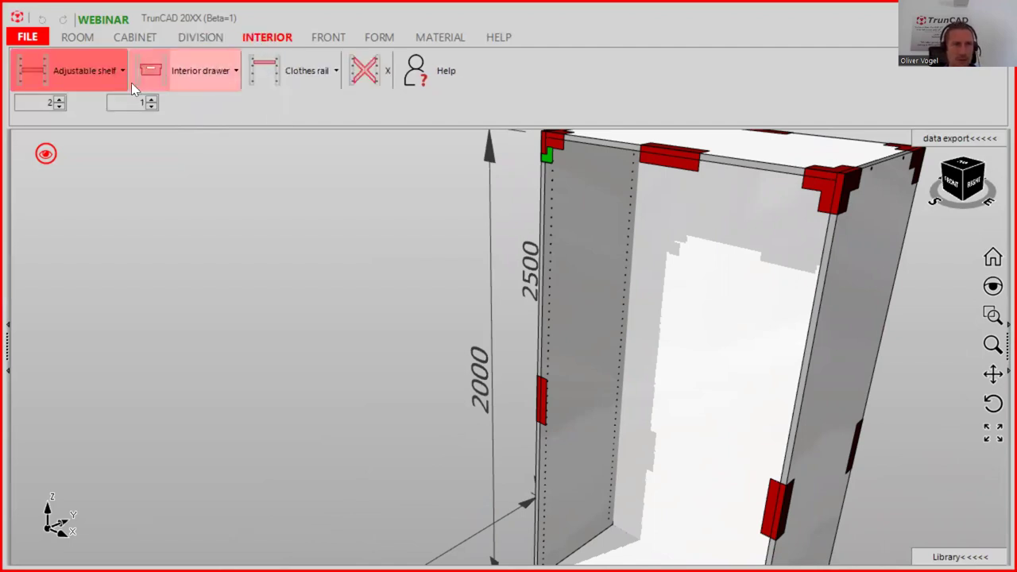
{"action": "left_click", "coordinate": [83, 77]}
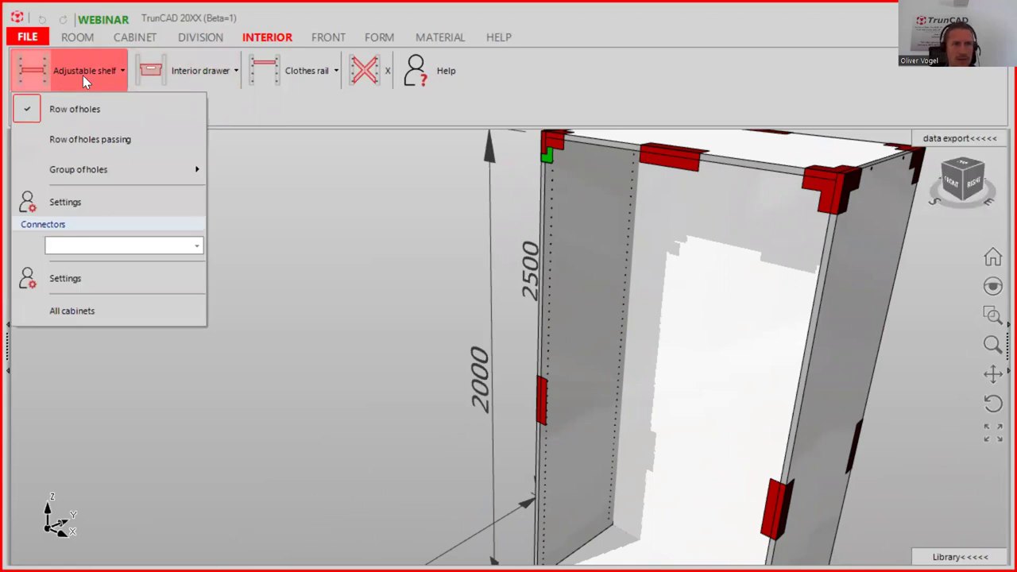
{"action": "mouse_move", "coordinate": [87, 169]}
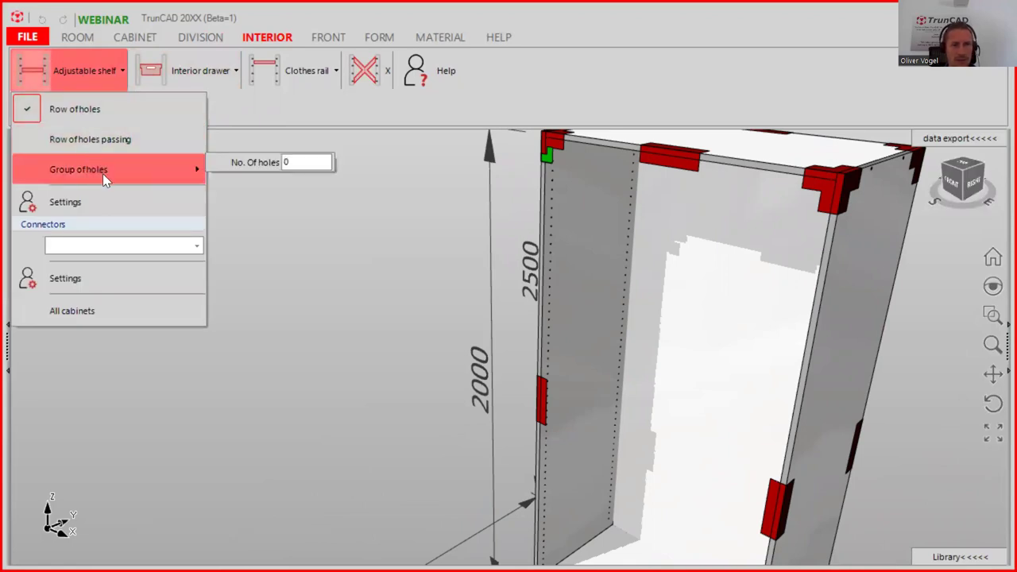
{"action": "left_click", "coordinate": [103, 174]}
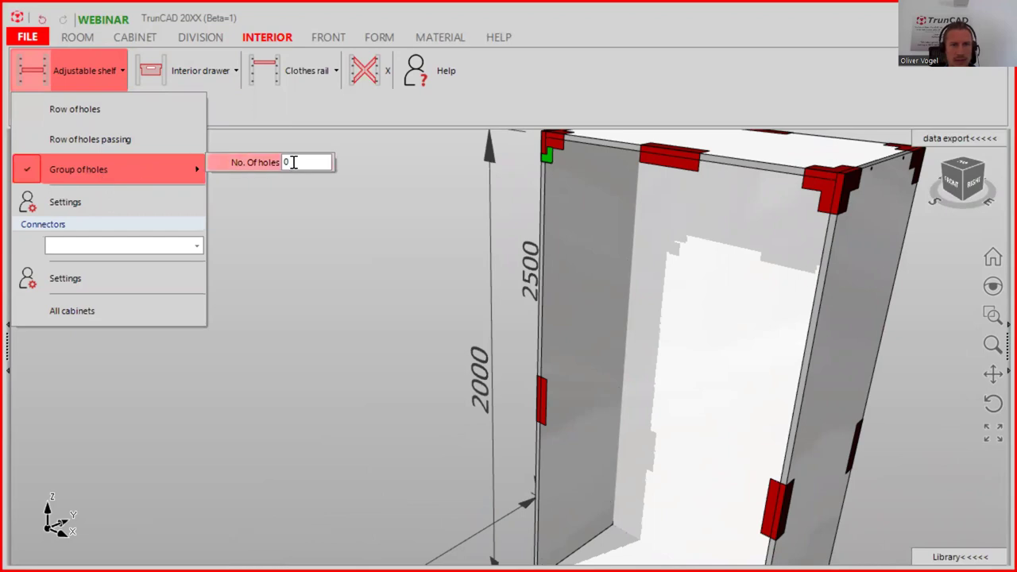
{"action": "left_click_drag", "start_coordinate": [293, 162], "coordinate": [276, 162]}
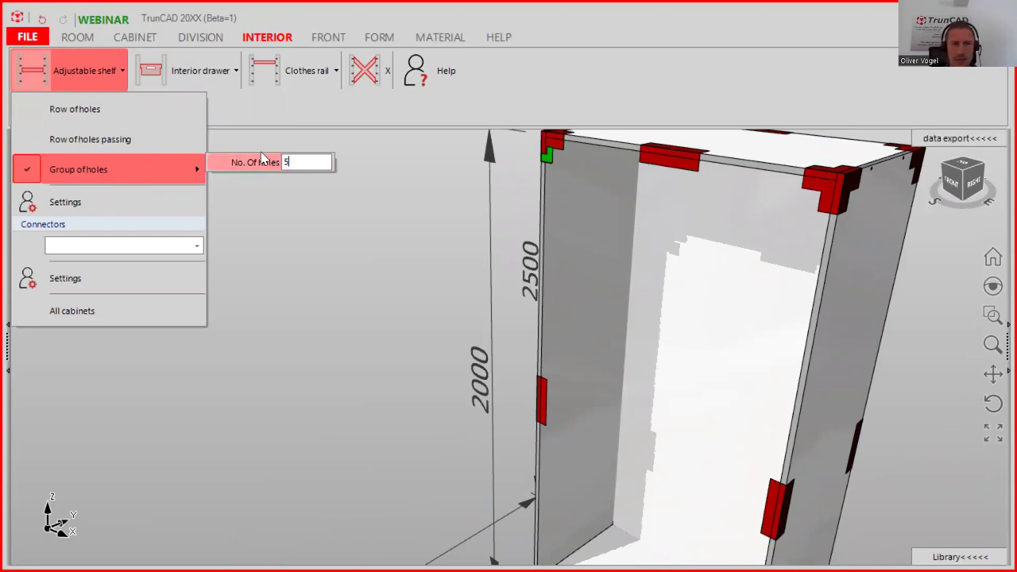
{"action": "type", "text": "5"}
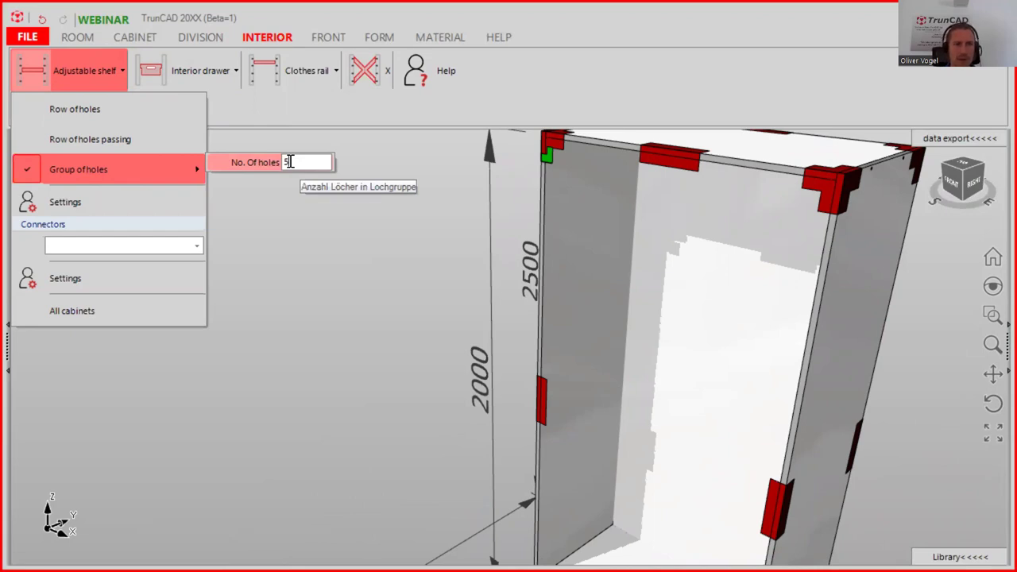
{"action": "left_click", "coordinate": [266, 119]}
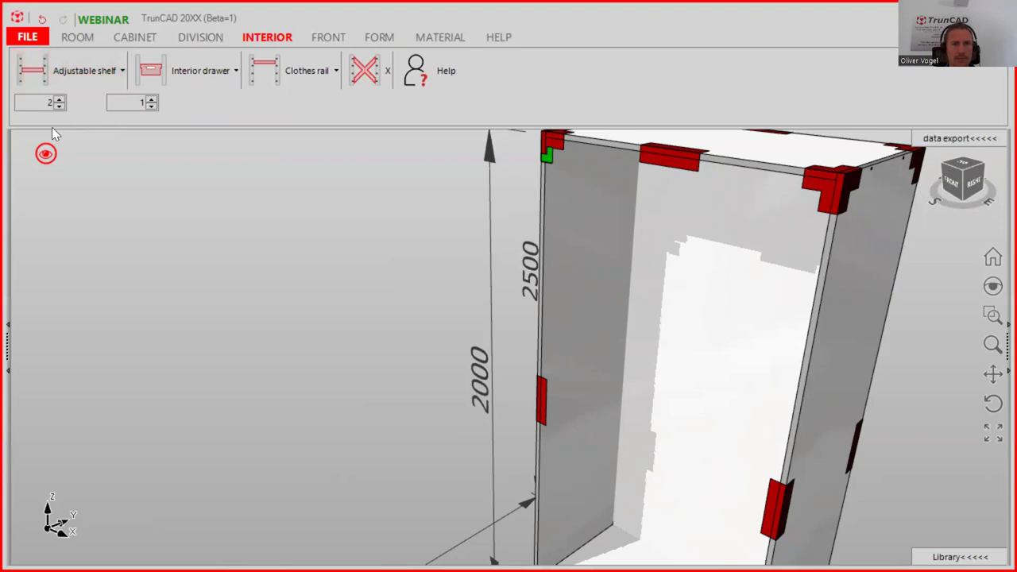
Step: Set the height of the cabinet to 700
{"action": "scroll", "coordinate": [207, 317], "scroll_direction": "down", "scroll_amount": 5}
{"action": "middle_click_drag", "start_coordinate": [207, 318], "coordinate": [326, 255]}
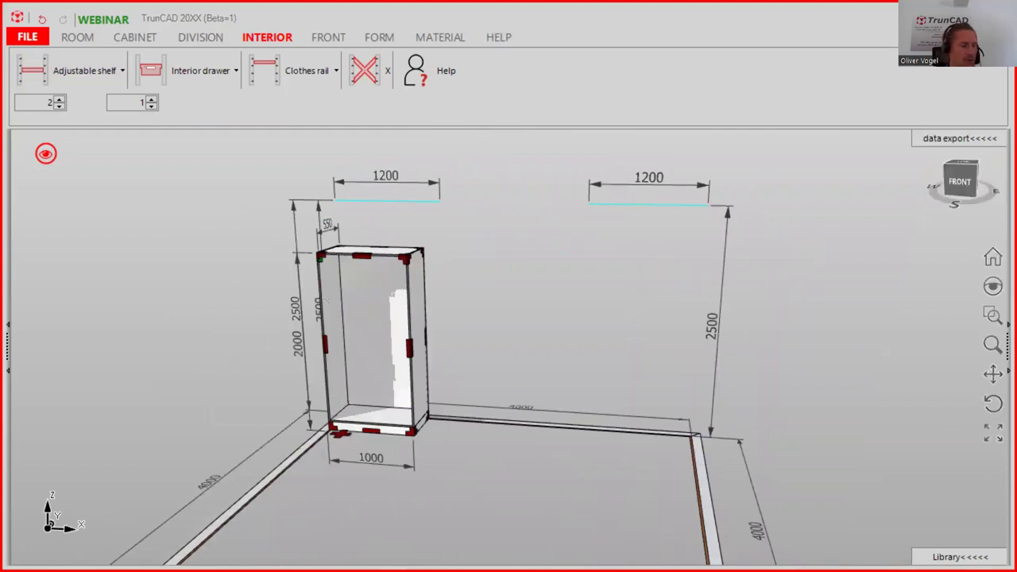
{"action": "middle_click_drag", "start_coordinate": [299, 299], "coordinate": [296, 304]}
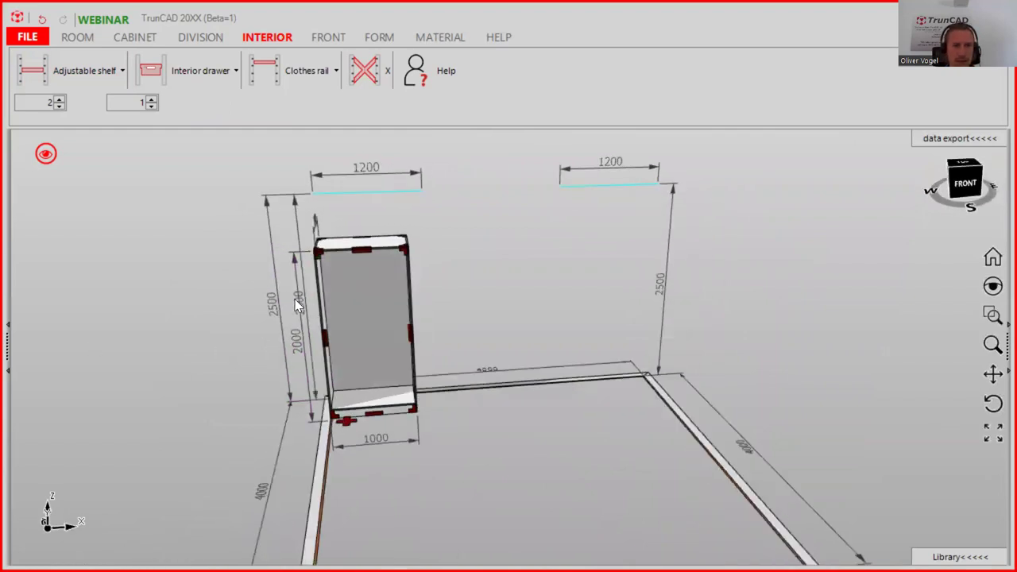
{"action": "scroll", "coordinate": [292, 302], "scroll_direction": "down", "scroll_amount": 1}
{"action": "scroll", "coordinate": [289, 299], "scroll_direction": "up", "scroll_amount": 1}
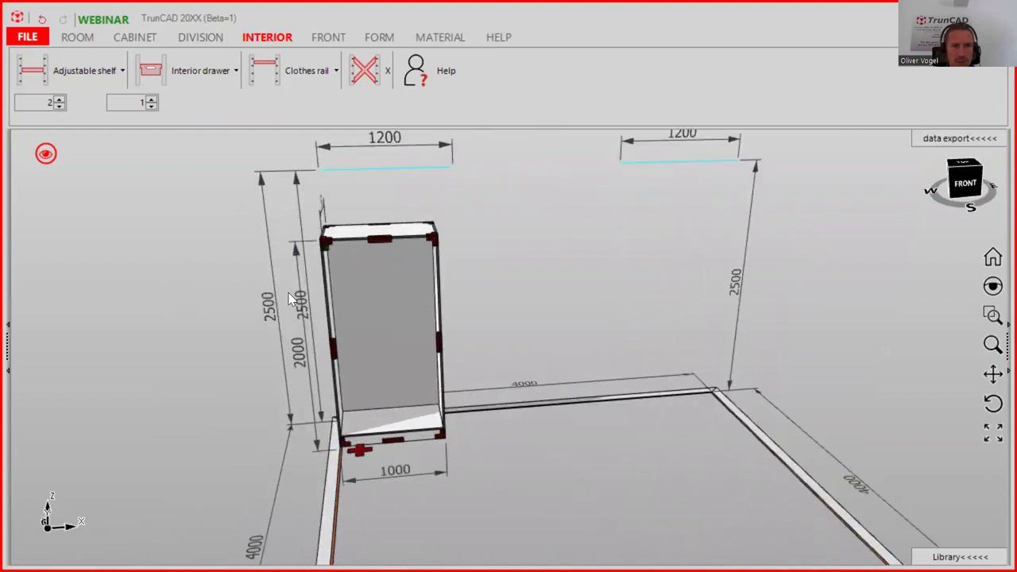
{"action": "left_click", "coordinate": [298, 254]}
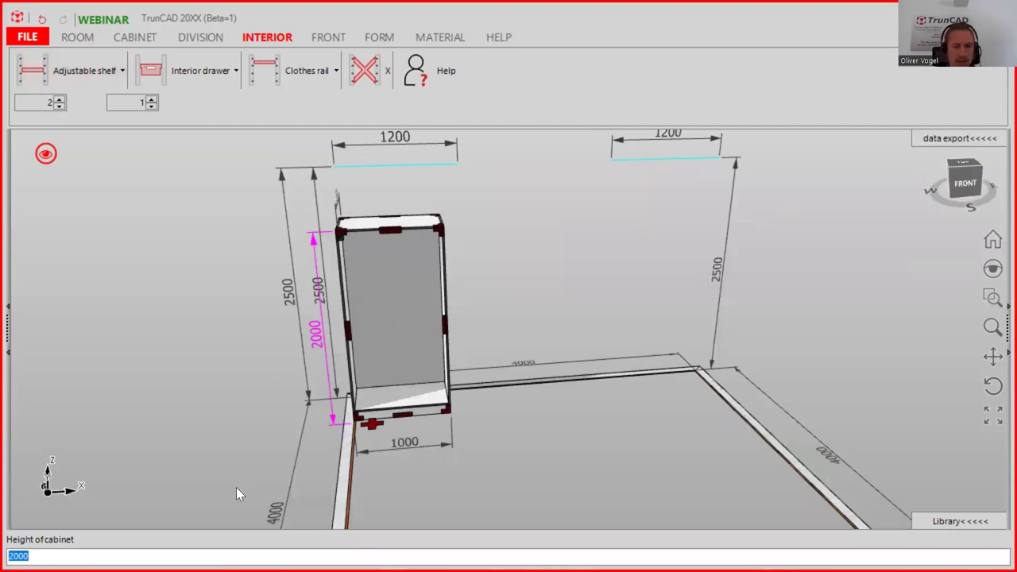
{"action": "type", "text": "700"}
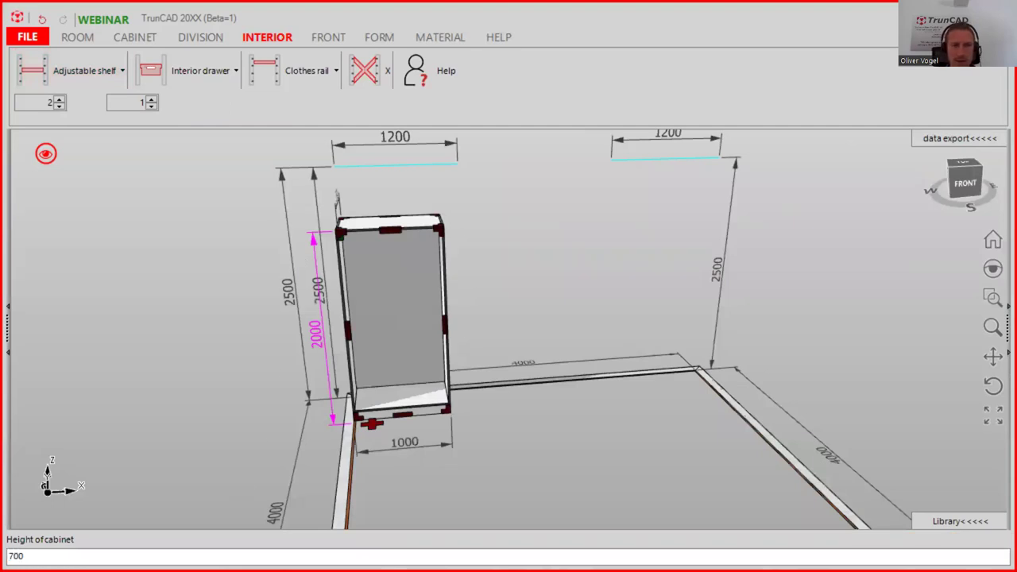
{"action": "key", "text": "Return"}
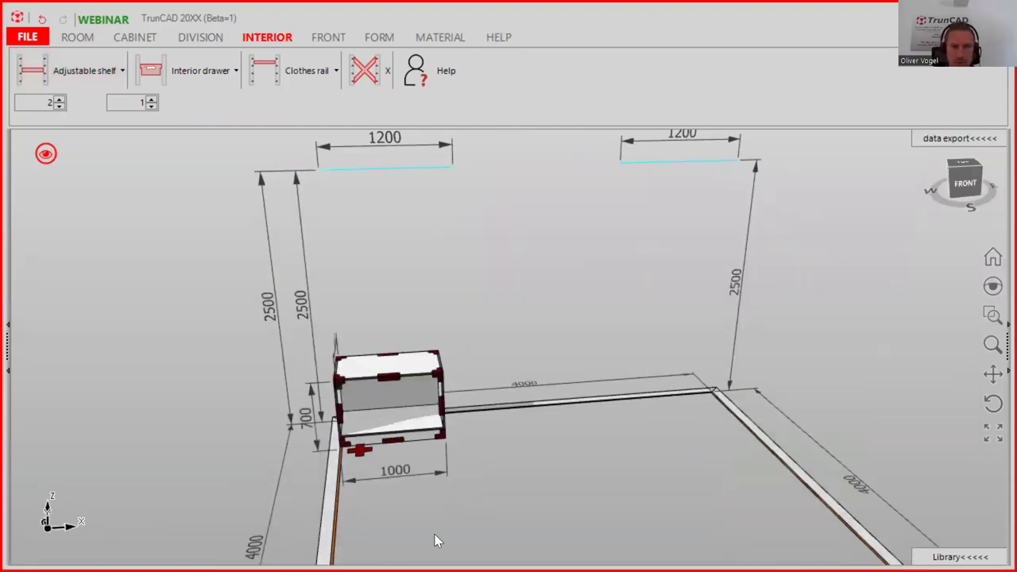
Step: Set the width of the cabinet to 3000
{"action": "left_click", "coordinate": [442, 475]}
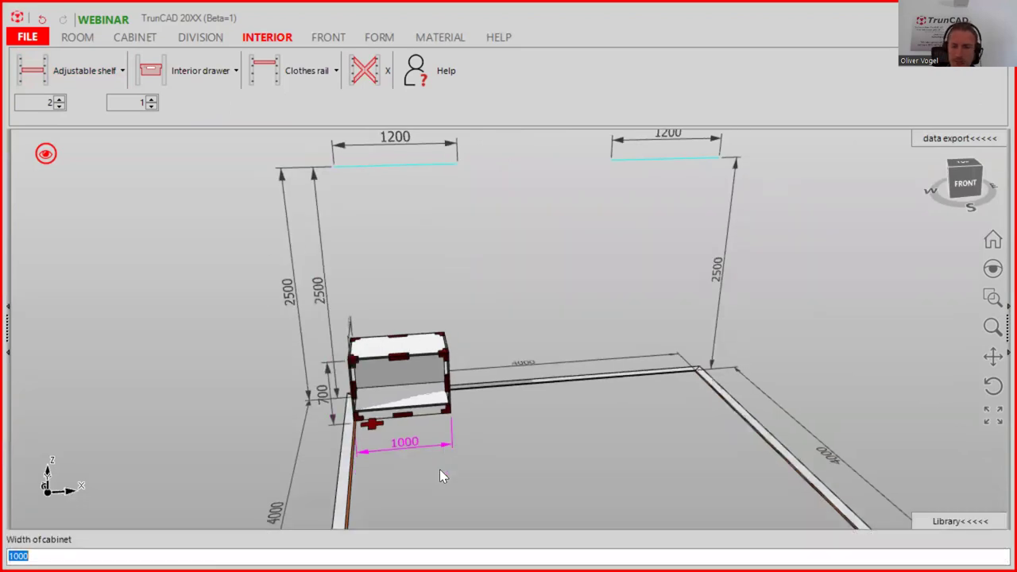
{"action": "type", "text": "3000"}
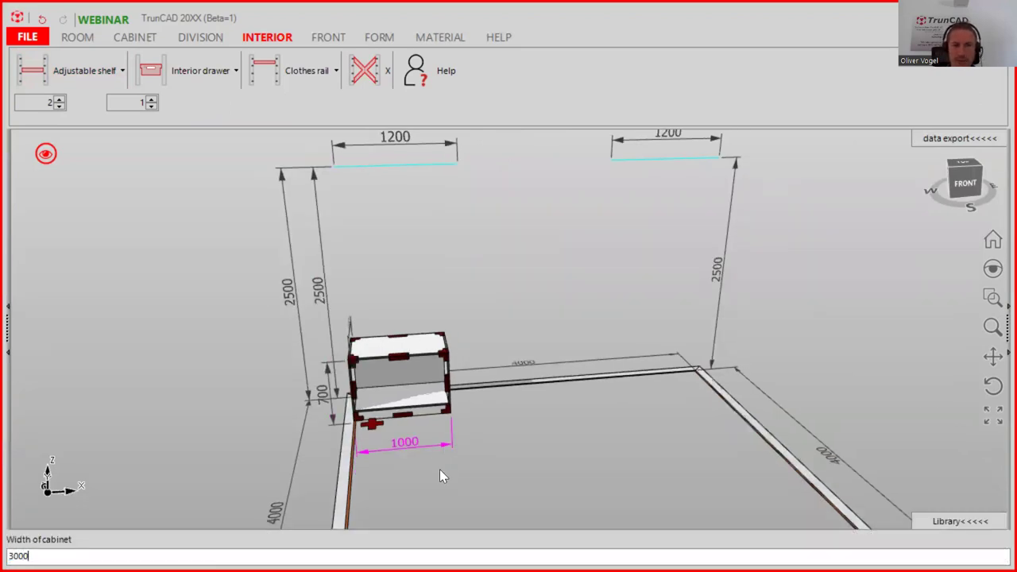
{"action": "key", "text": "Return"}
{"action": "middle_click_drag", "start_coordinate": [491, 330], "coordinate": [470, 294]}
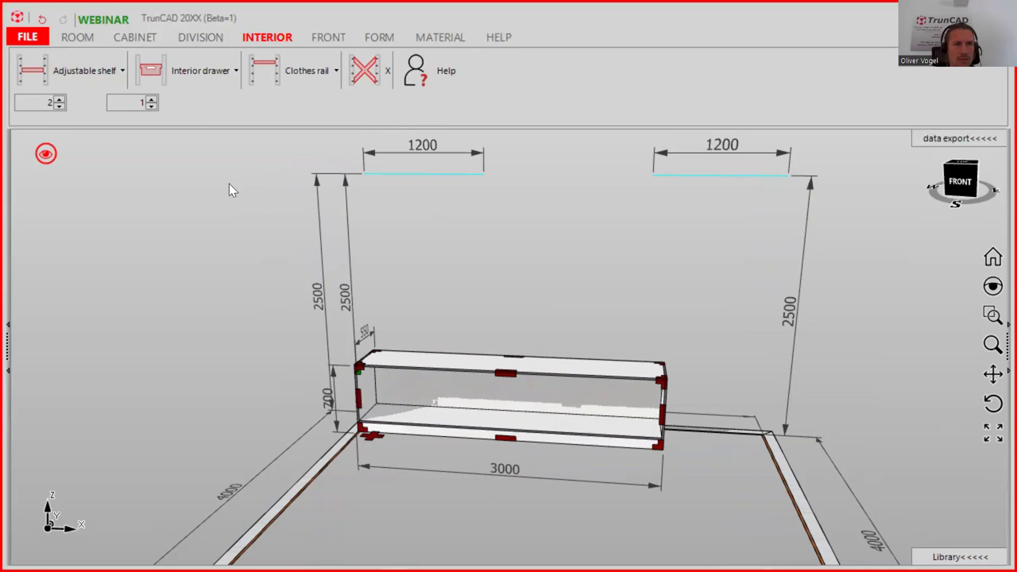
Step: Divide the cabinet interior into five equal compartments with 4 vertical dividers
{"action": "left_click", "coordinate": [198, 39]}
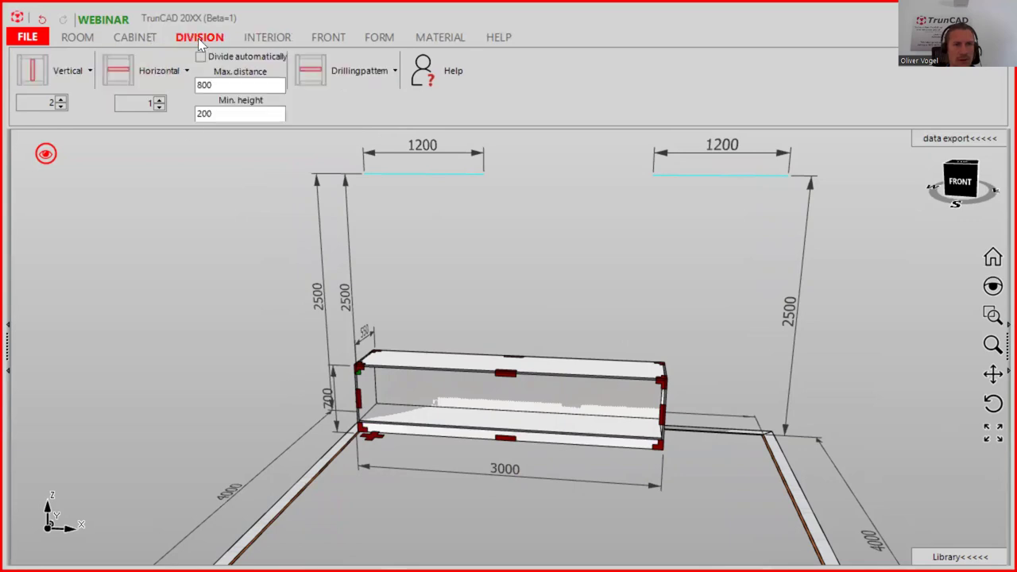
{"action": "left_click", "coordinate": [61, 100]}
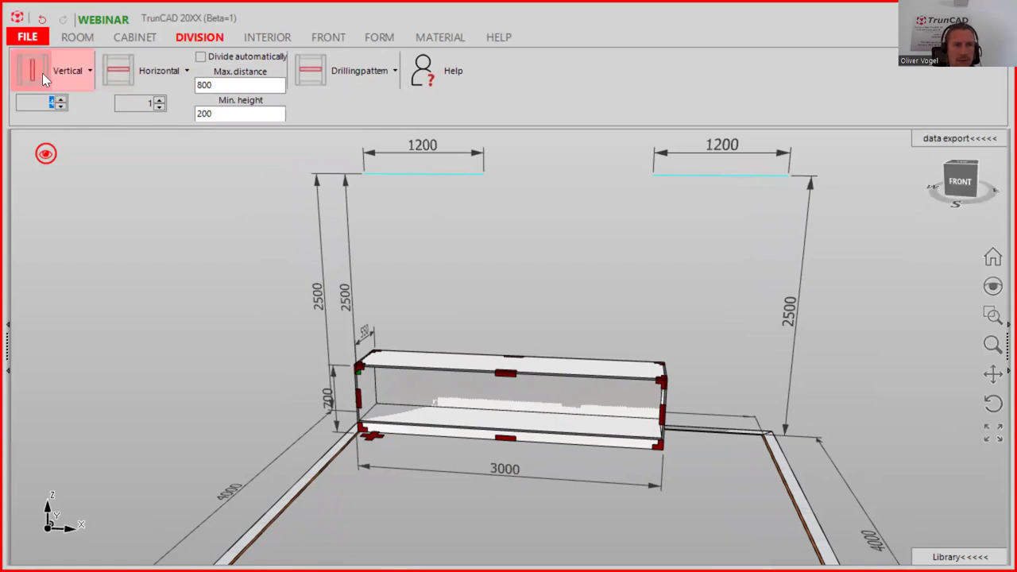
{"action": "left_click", "coordinate": [67, 69]}
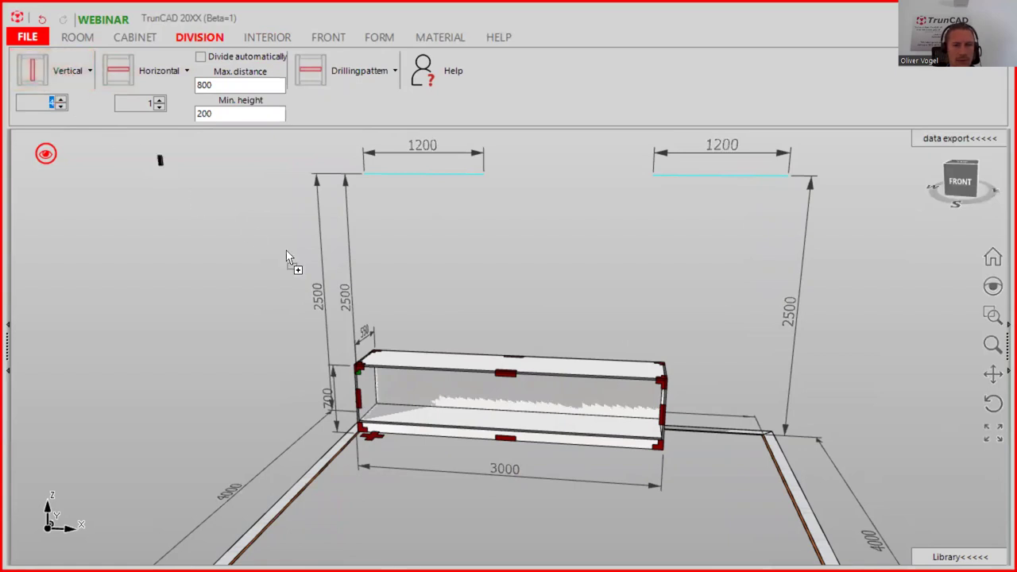
{"action": "left_click", "coordinate": [347, 381]}
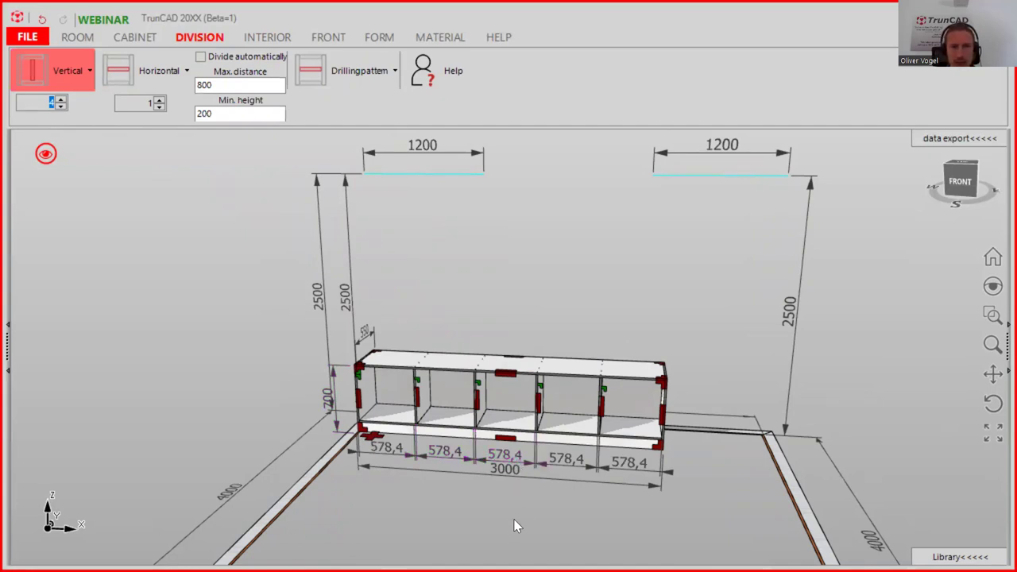
Step: Set the width of the middle compartment to 700
{"action": "scroll", "coordinate": [515, 526], "scroll_direction": "up", "scroll_amount": 3}
{"action": "middle_click_drag", "start_coordinate": [545, 386], "coordinate": [517, 422]}
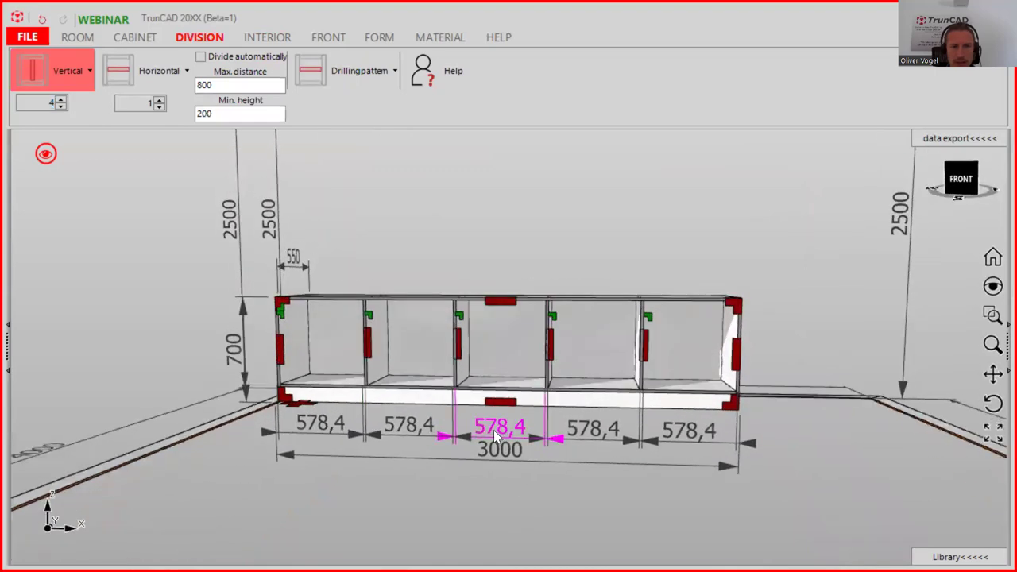
{"action": "left_click", "coordinate": [493, 430]}
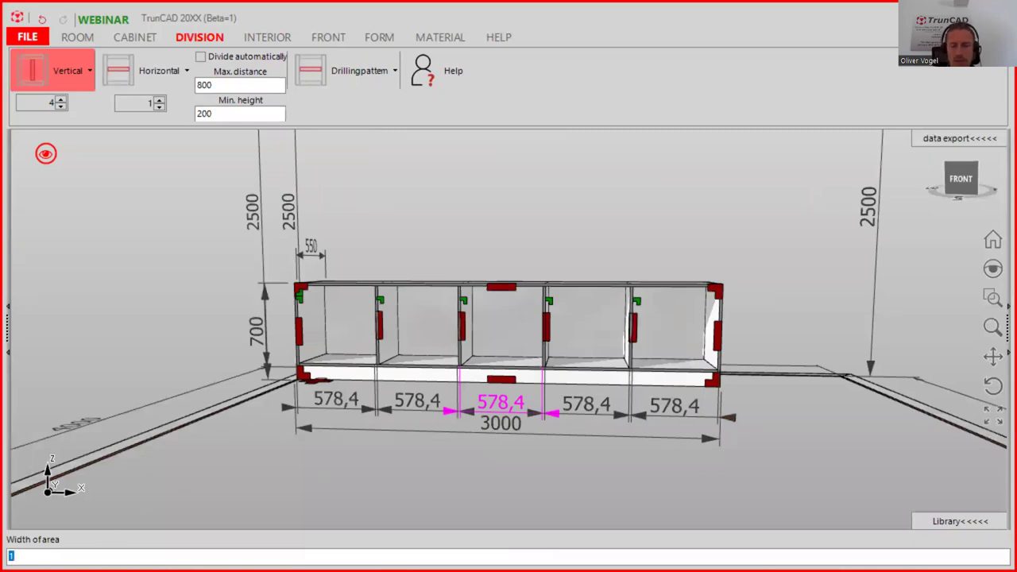
{"action": "type", "text": "700"}
{"action": "key", "text": "Return"}
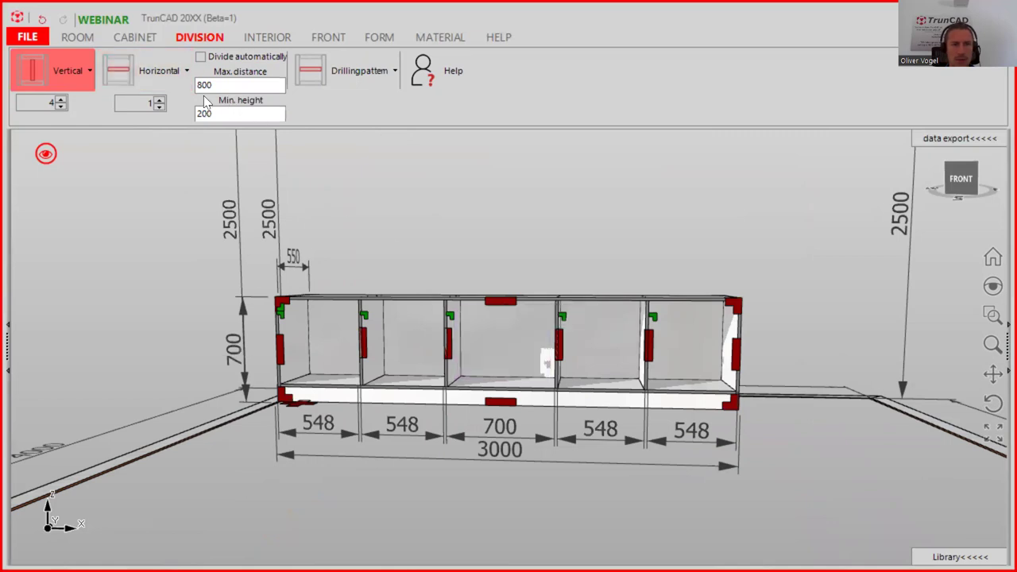
Step: Divide the middle compartment with 1 horizontal divider and bring up the front options
{"action": "left_click", "coordinate": [485, 358]}
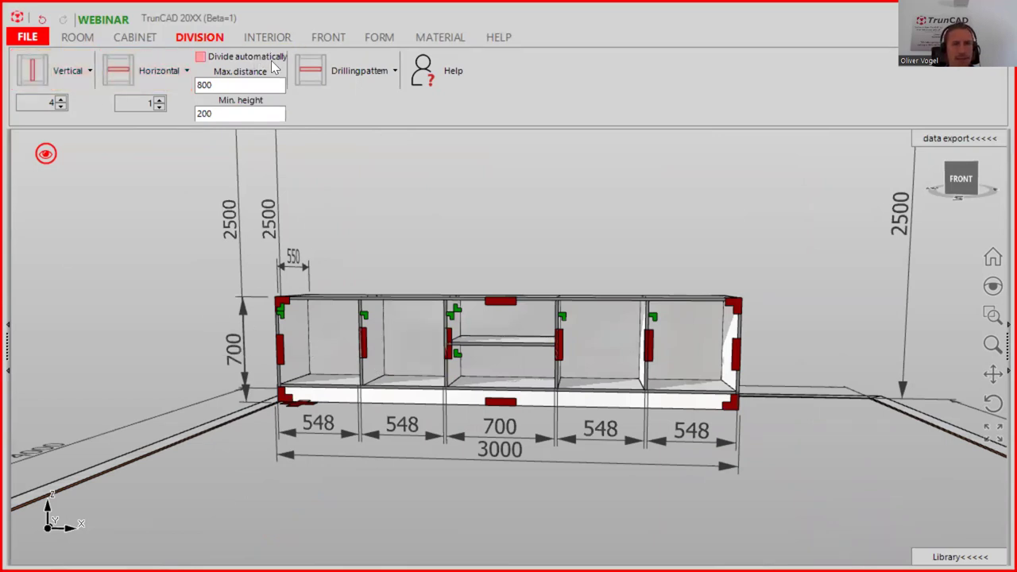
{"action": "left_click", "coordinate": [323, 38]}
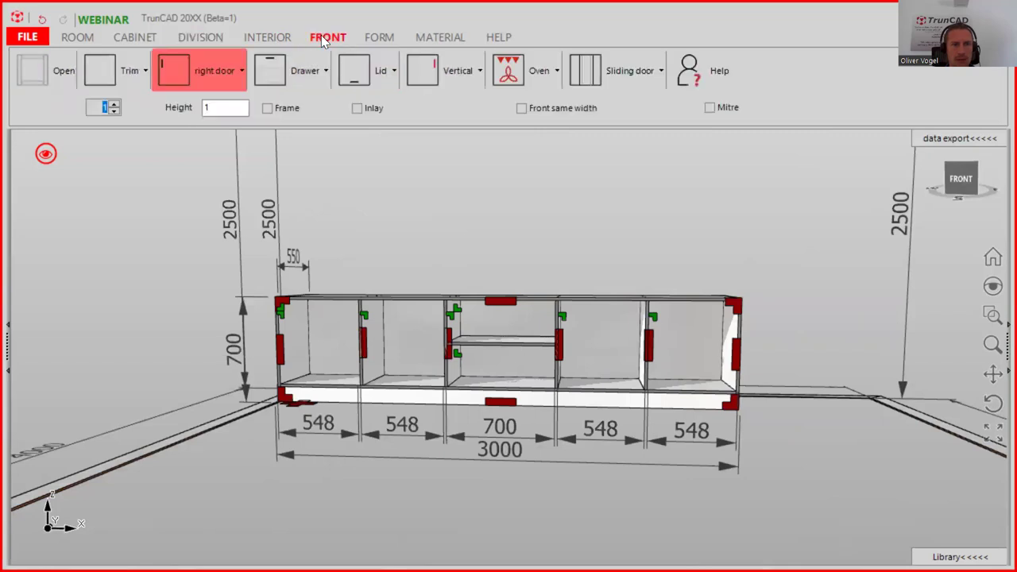
Step: Set the number of fronts to 3 and review the drawer hardware choices, keeping Legrabox Pure
{"action": "left_click", "coordinate": [115, 104]}
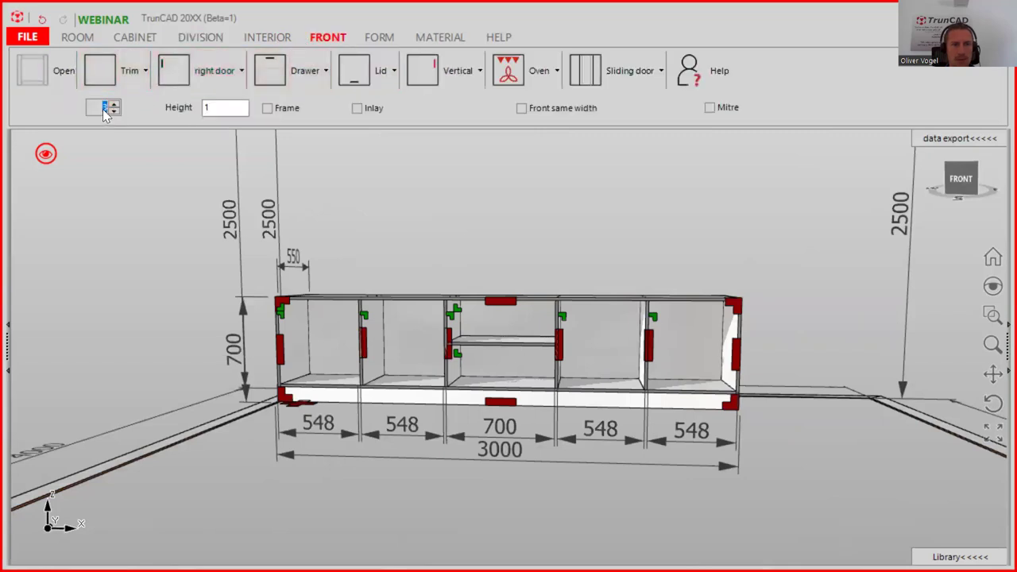
{"action": "left_click", "coordinate": [323, 64]}
{"action": "left_click", "coordinate": [325, 70]}
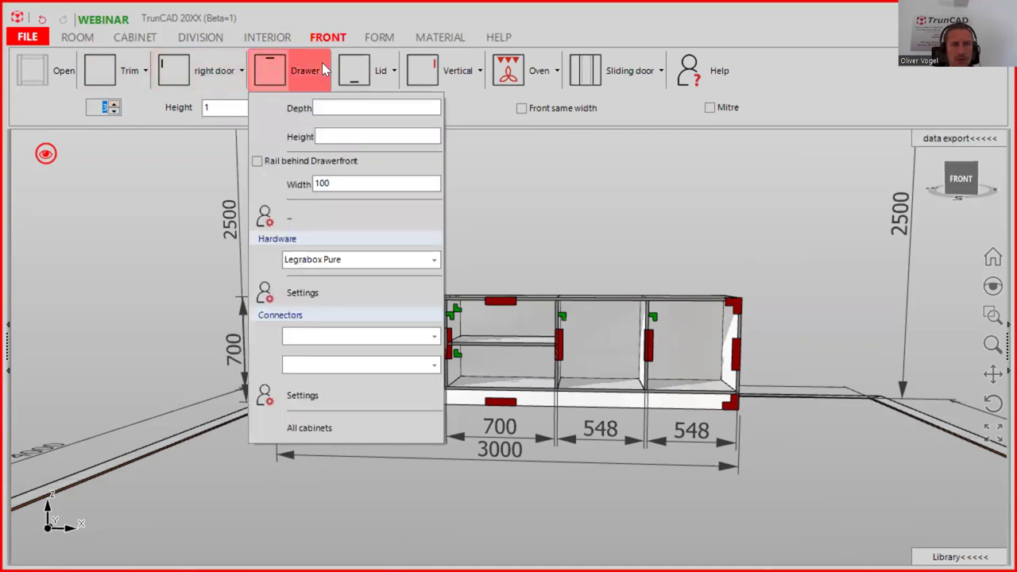
{"action": "left_click", "coordinate": [434, 260]}
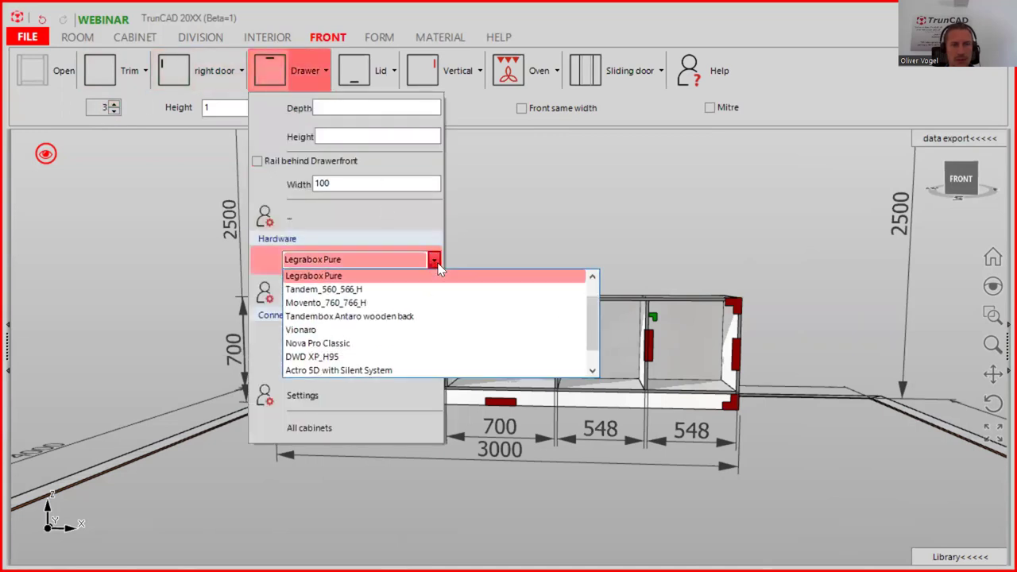
{"action": "left_click", "coordinate": [436, 264]}
{"action": "left_click", "coordinate": [325, 70]}
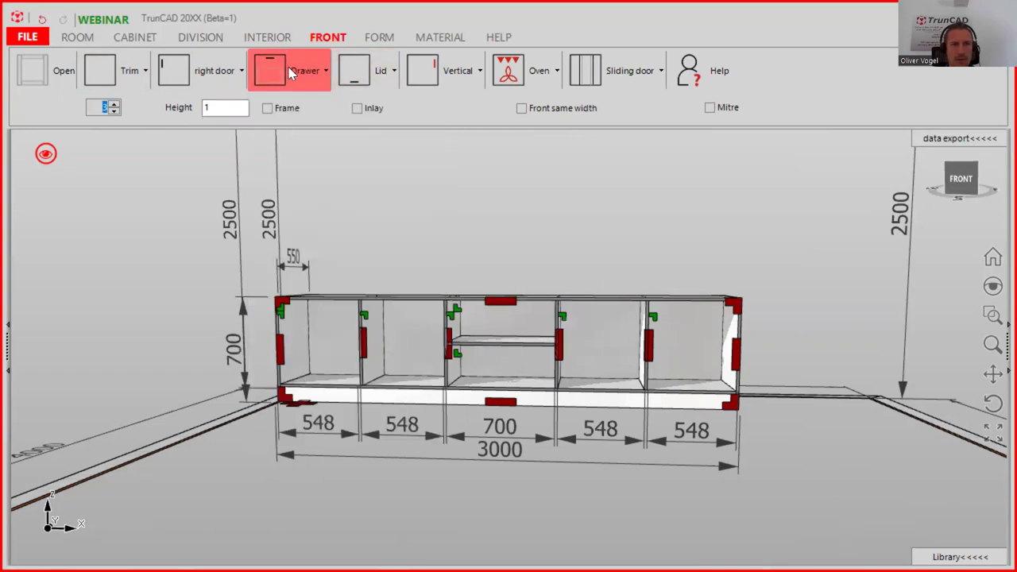
Step: Fit a stack of three drawers into each of the four 548 wide compartments
{"action": "left_click", "coordinate": [272, 70]}
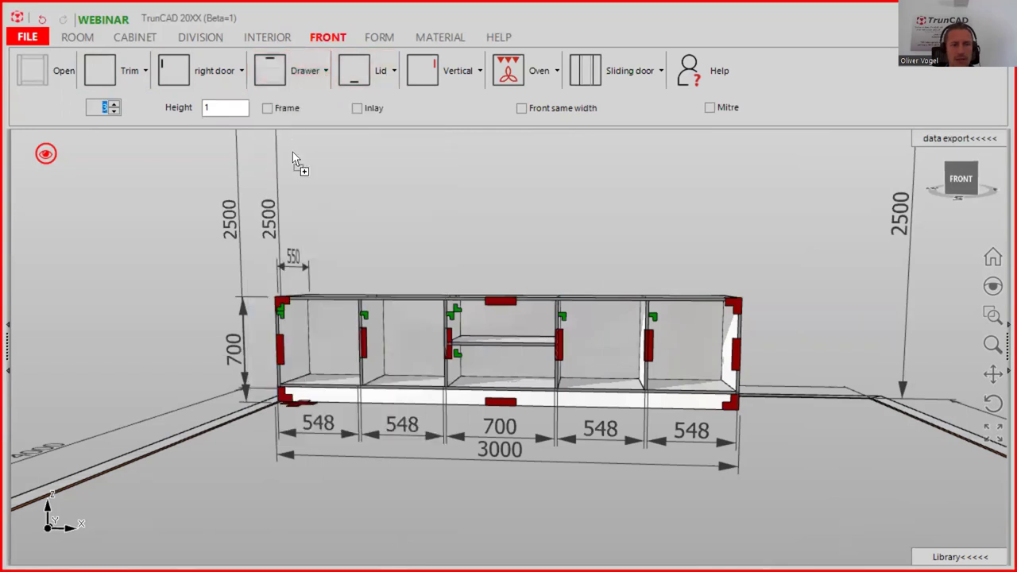
{"action": "left_click", "coordinate": [304, 332]}
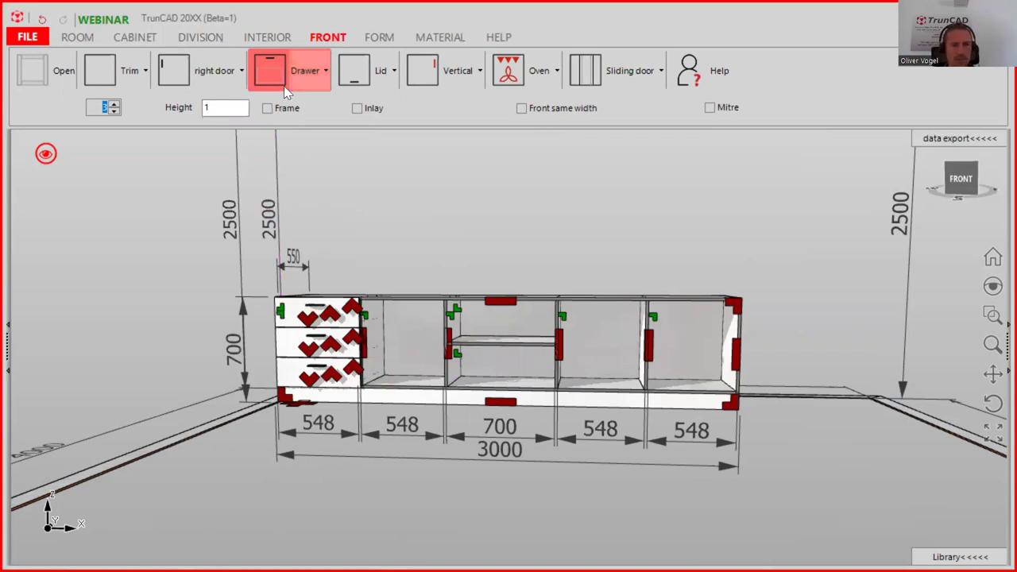
{"action": "left_click", "coordinate": [404, 331]}
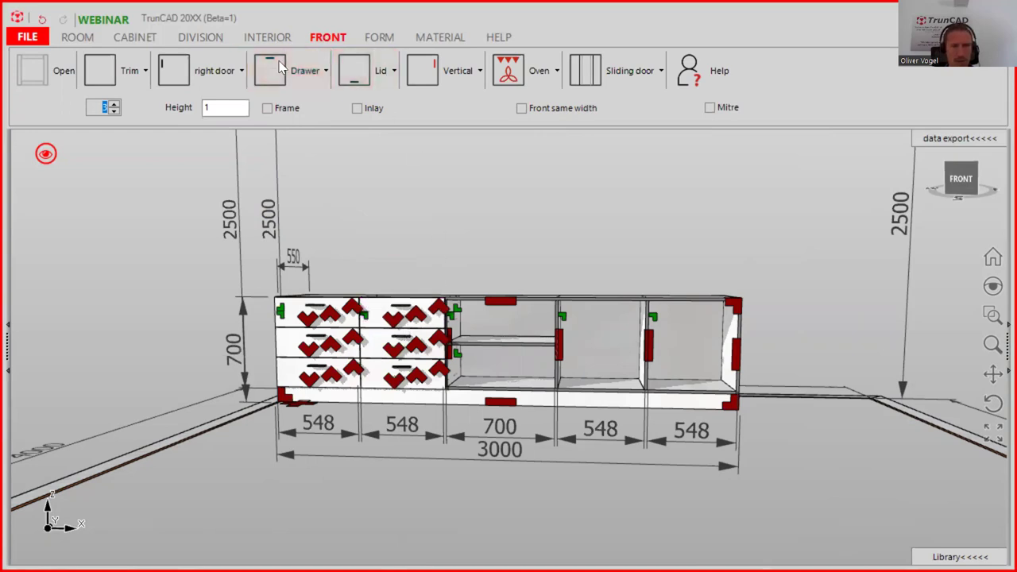
{"action": "left_click", "coordinate": [606, 354]}
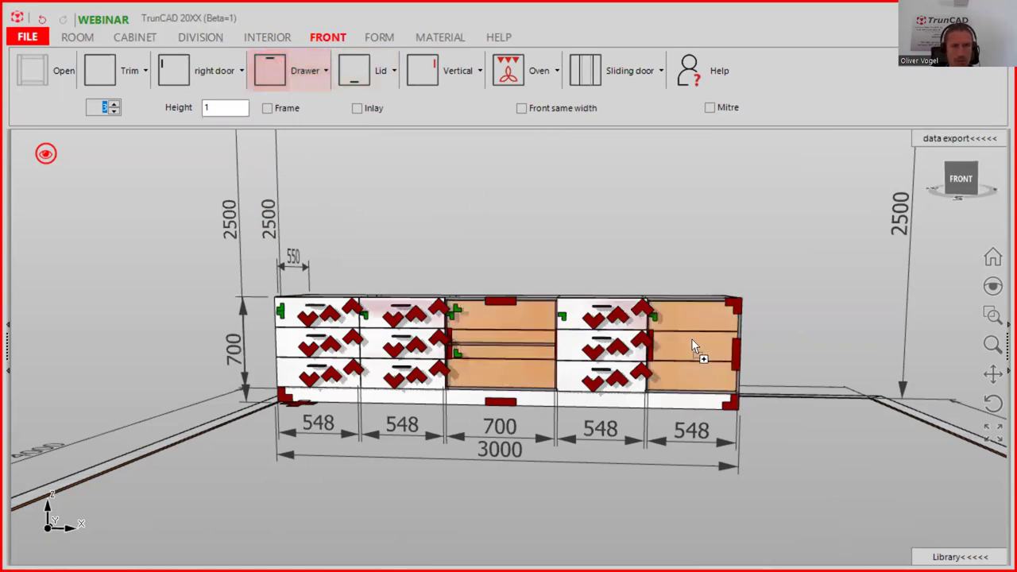
{"action": "left_click", "coordinate": [653, 355]}
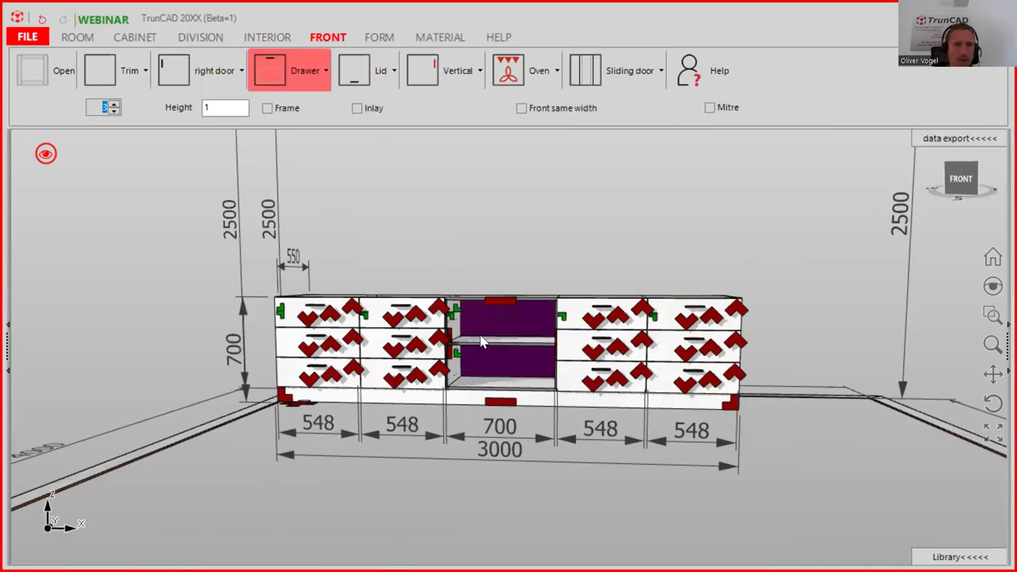
Step: Set the number of fronts to 1 and fit a double door to the lower half of the middle compartment
{"action": "scroll", "coordinate": [479, 370], "scroll_direction": "up", "scroll_amount": 5}
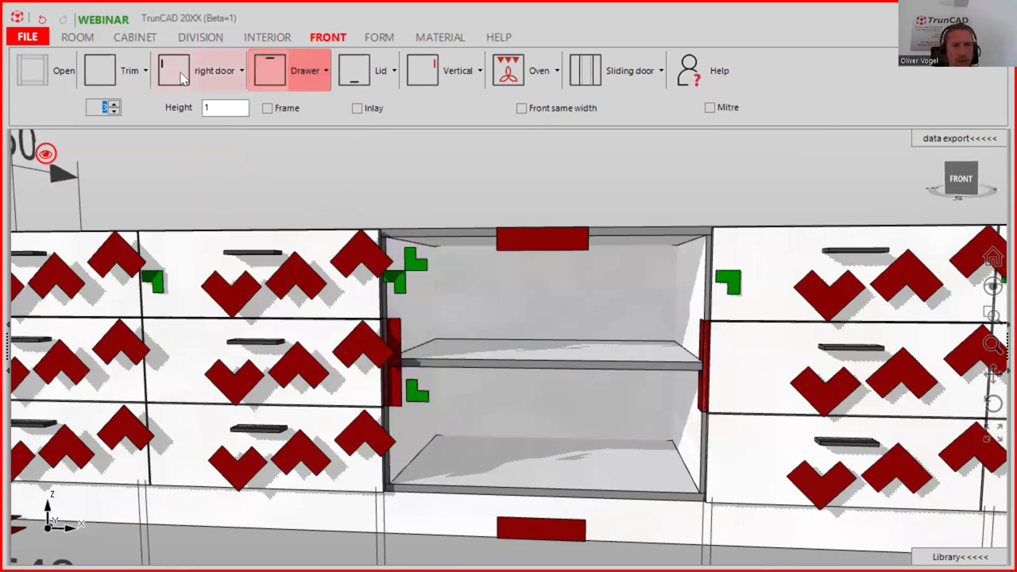
{"action": "left_click", "coordinate": [113, 111]}
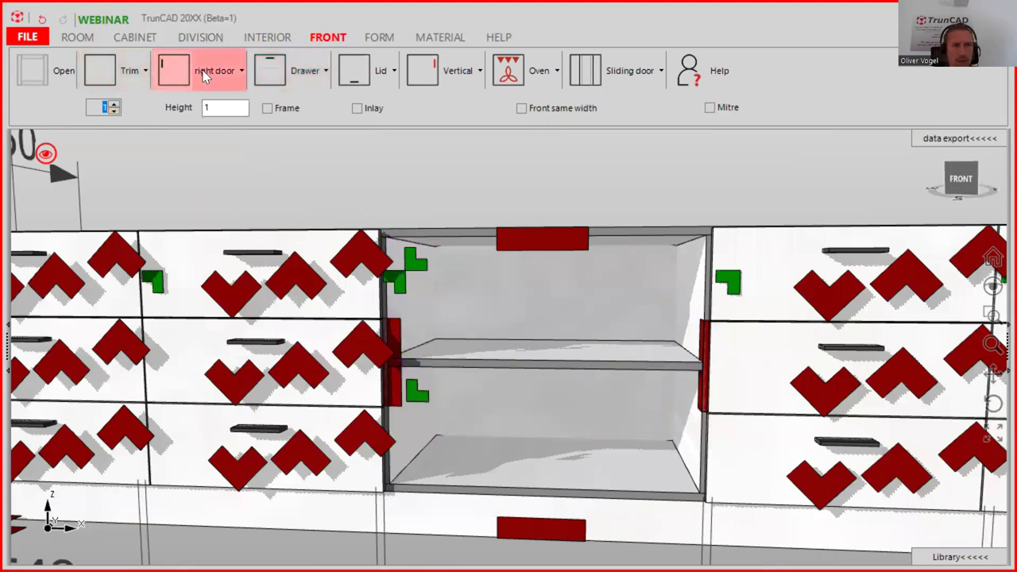
{"action": "left_click", "coordinate": [213, 73]}
{"action": "left_click", "coordinate": [230, 158]}
{"action": "left_click", "coordinate": [166, 78]}
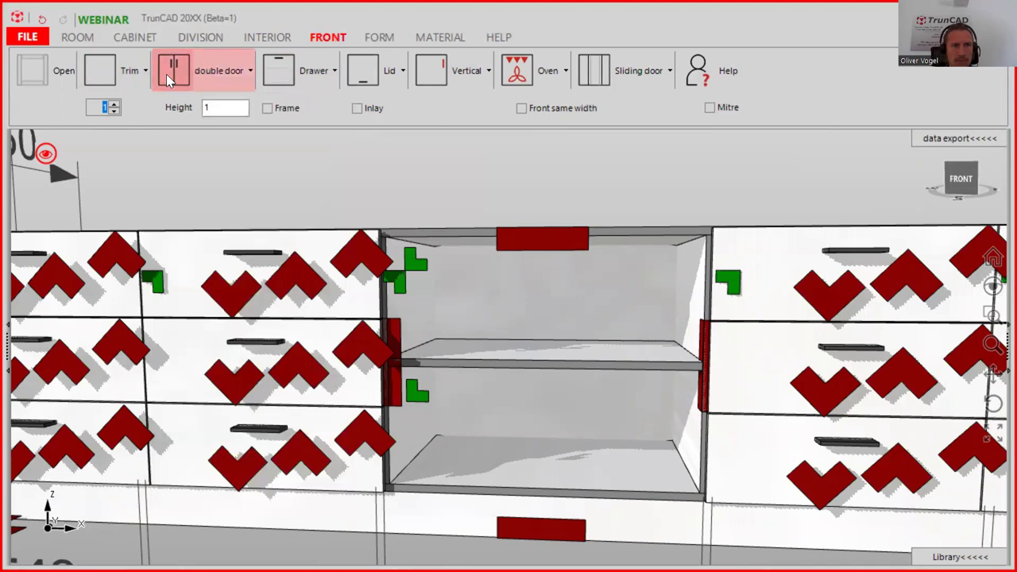
{"action": "left_click", "coordinate": [457, 413]}
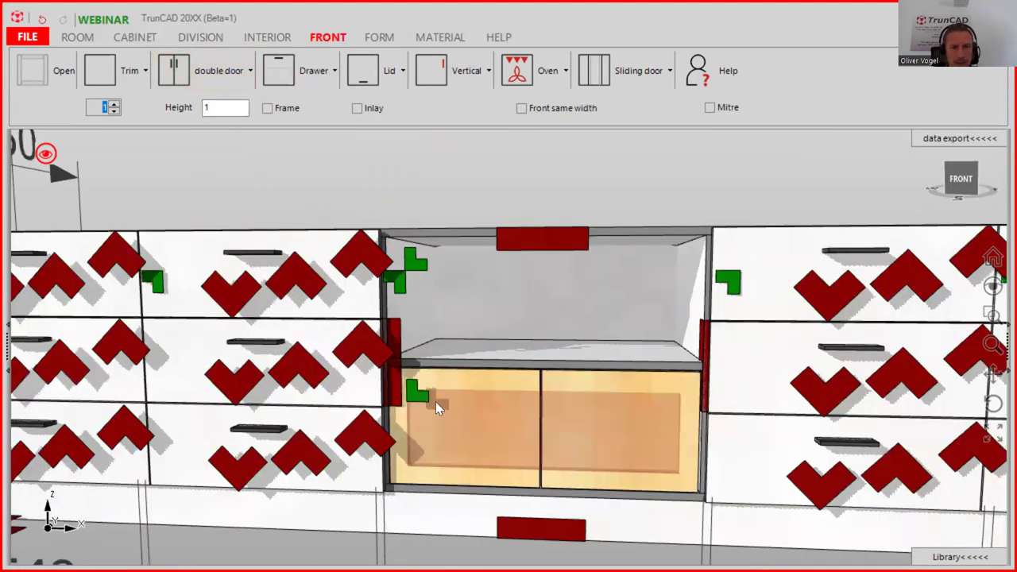
{"action": "left_click", "coordinate": [433, 402]}
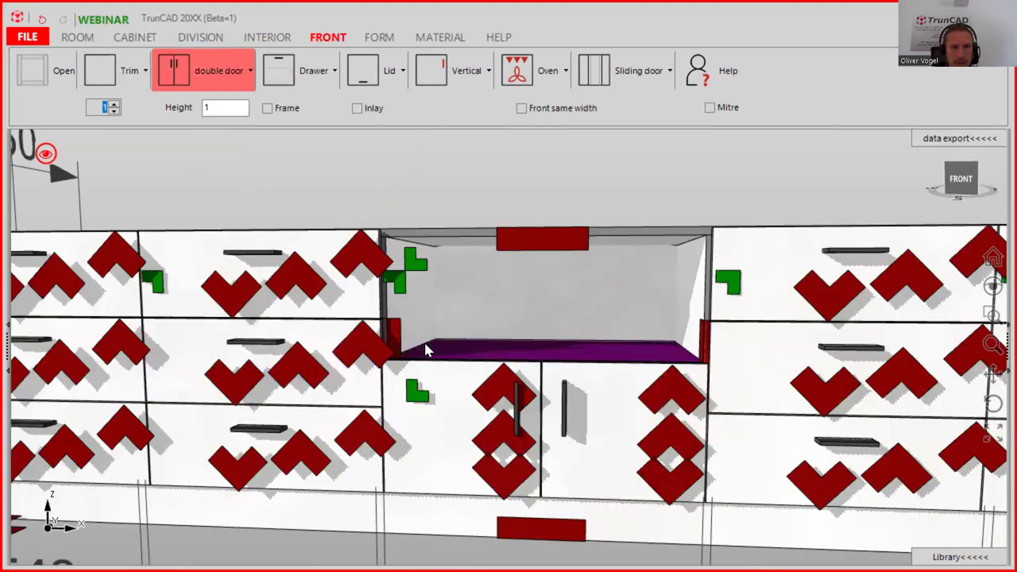
Step: Measure the distance from the left door's upper corner to the upper corner of the adjacent middle drawer front
{"action": "scroll", "coordinate": [421, 362], "scroll_direction": "up", "scroll_amount": 4}
{"action": "scroll", "coordinate": [374, 376], "scroll_direction": "down", "scroll_amount": 3}
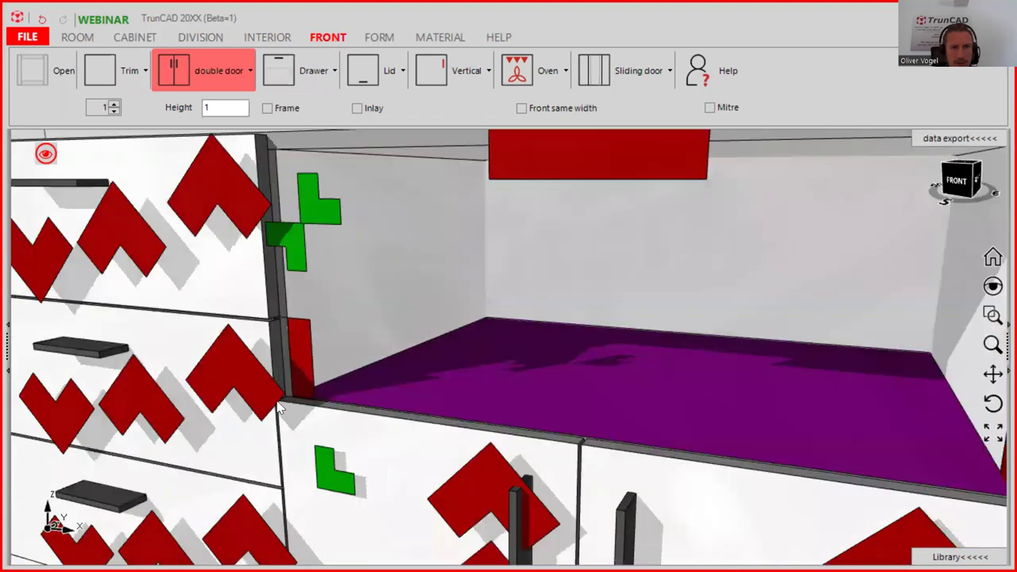
{"action": "scroll", "coordinate": [278, 399], "scroll_direction": "up", "scroll_amount": 5}
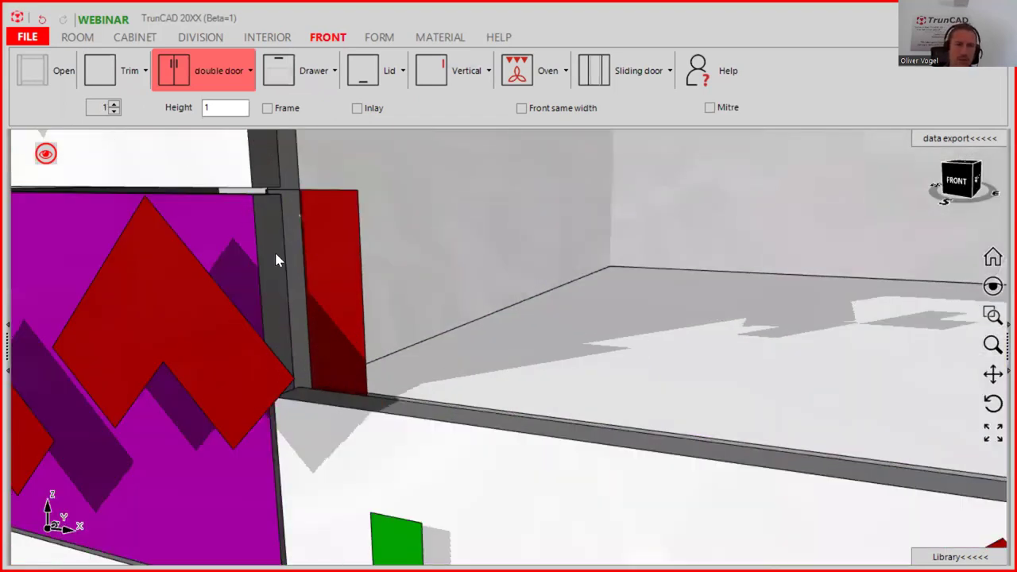
{"action": "middle_click_drag", "start_coordinate": [341, 341], "coordinate": [326, 340]}
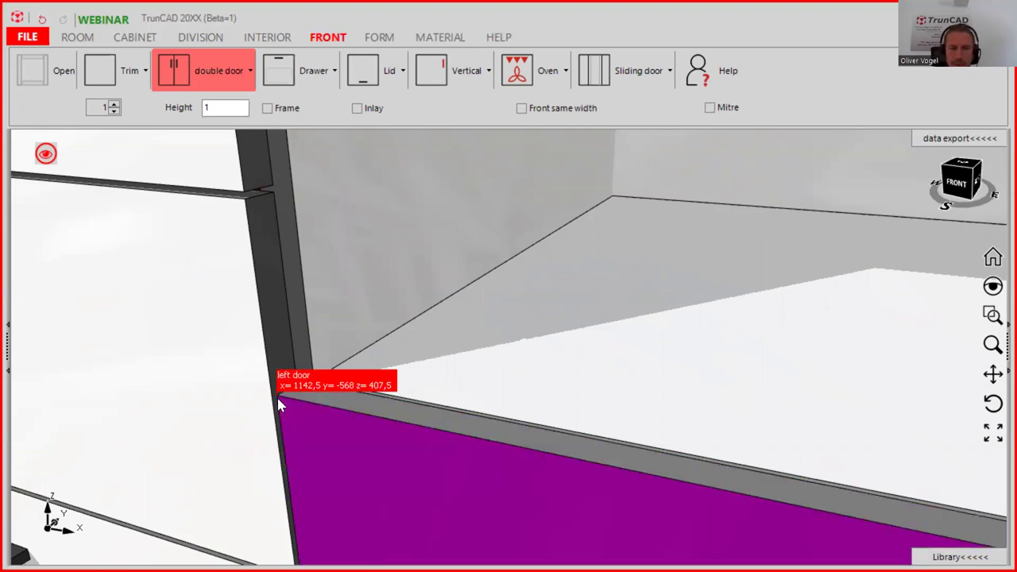
{"action": "left_click", "coordinate": [277, 395]}
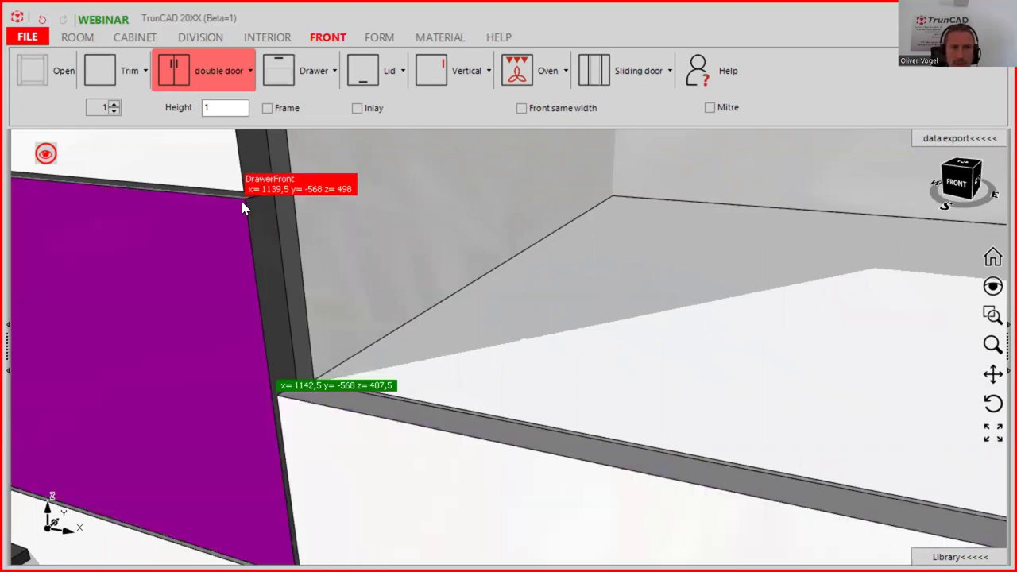
{"action": "left_click", "coordinate": [242, 203]}
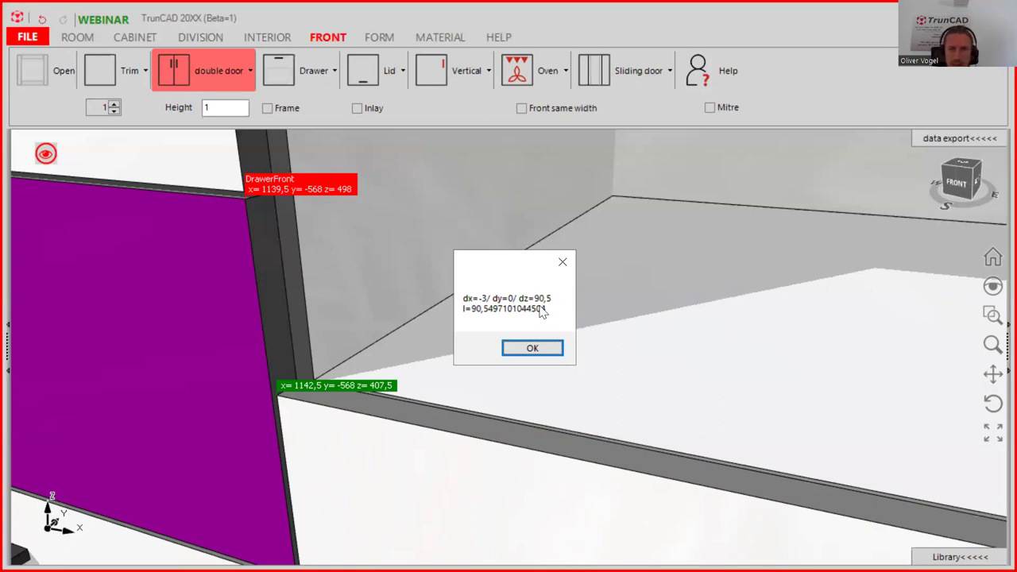
{"action": "left_click", "coordinate": [533, 349]}
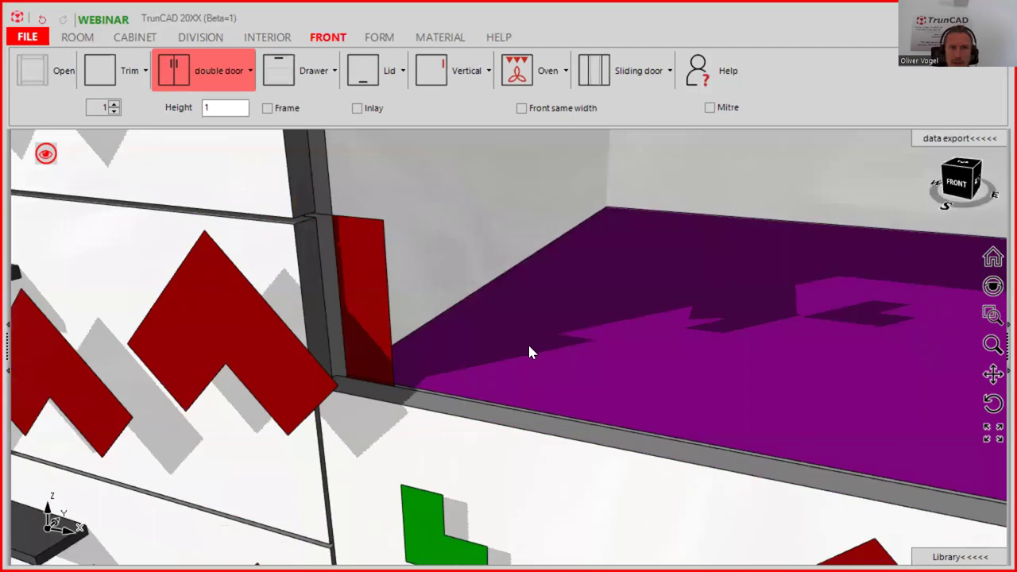
Step: Set the height of the area behind the double door to =273+90.5 and check the door's alignment with the adjacent drawer fronts
{"action": "scroll", "coordinate": [528, 343], "scroll_direction": "down", "scroll_amount": 5}
{"action": "mouse_move", "coordinate": [531, 350]}
{"action": "middle_mouse_down"}
{"action": "mouse_move", "coordinate": [541, 355]}
{"action": "mouse_move", "coordinate": [540, 331]}
{"action": "mouse_move", "coordinate": [527, 345]}
{"action": "middle_mouse_up"}
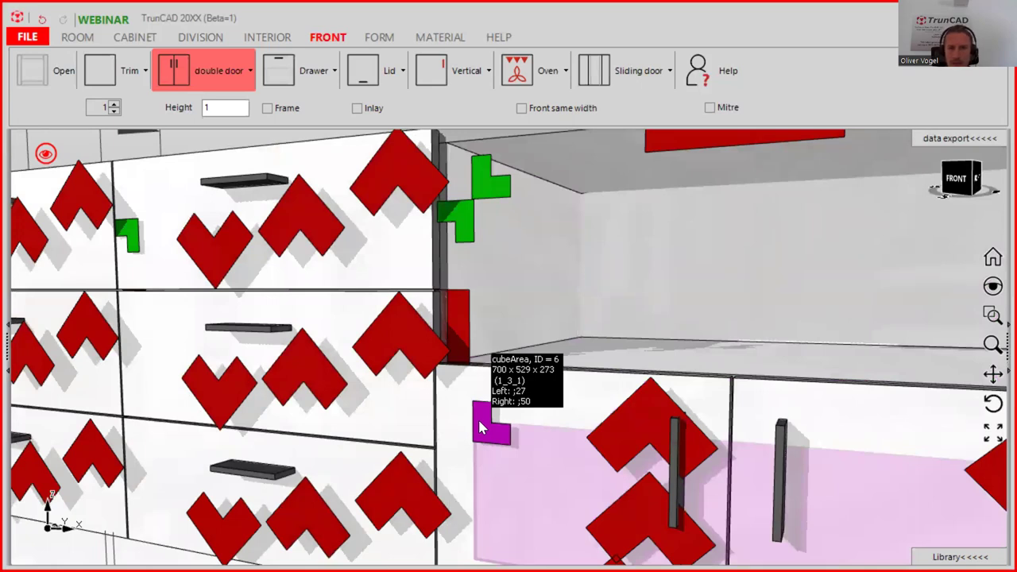
{"action": "scroll", "coordinate": [478, 417], "scroll_direction": "down", "scroll_amount": 2}
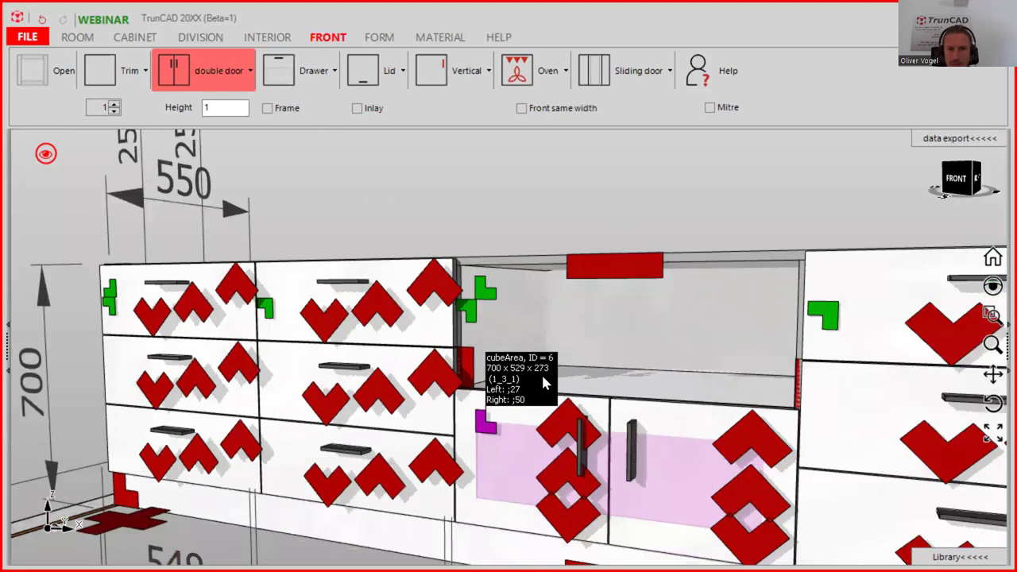
{"action": "left_click", "coordinate": [470, 438]}
{"action": "right_click", "coordinate": [487, 434]}
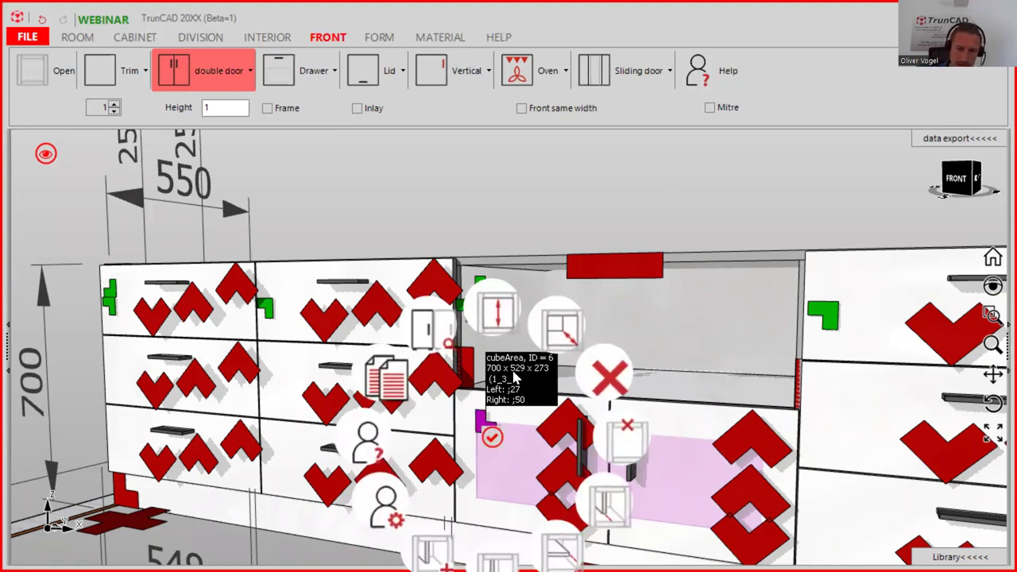
{"action": "left_click", "coordinate": [501, 318]}
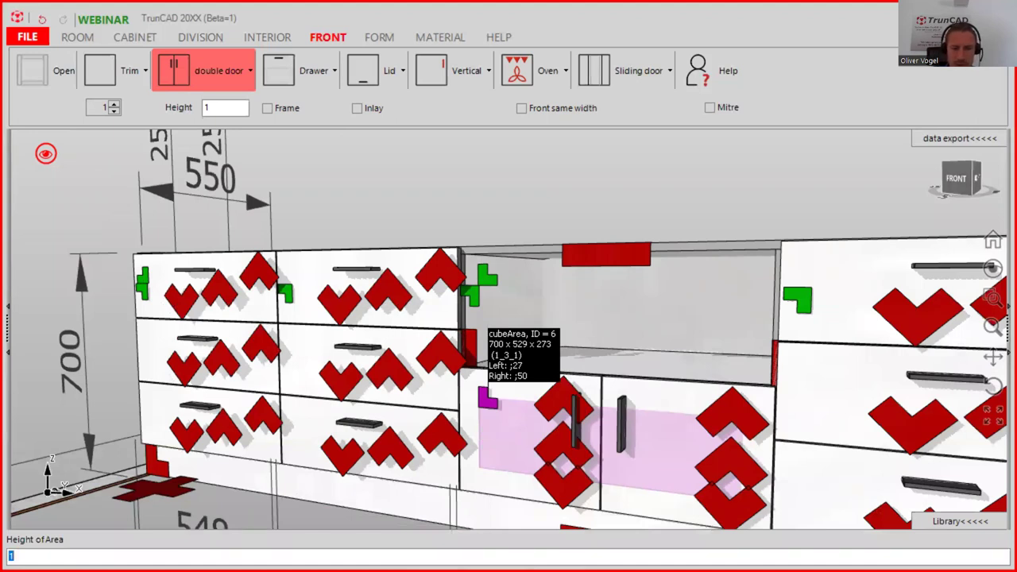
{"action": "type", "text": "="}
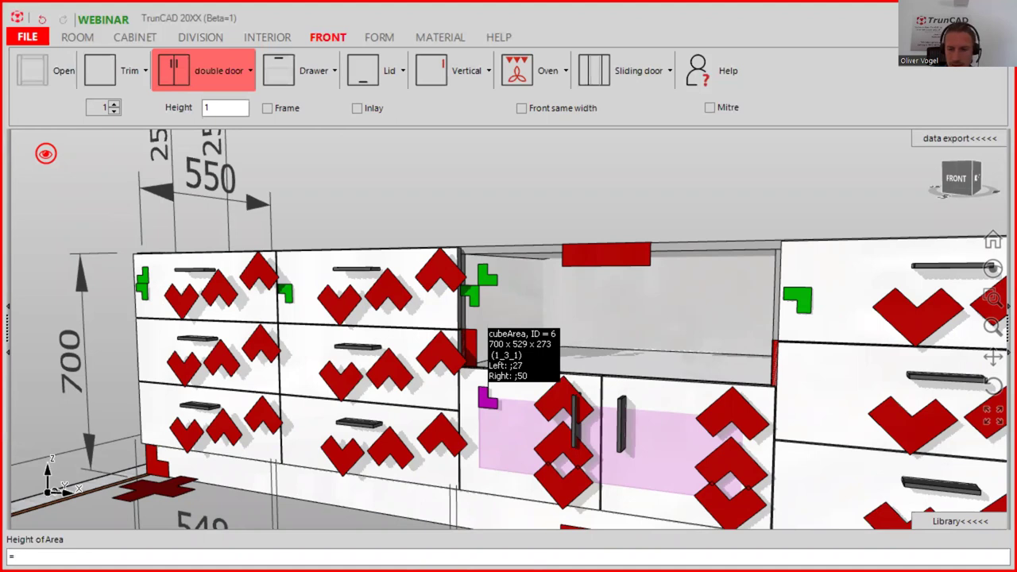
{"action": "type", "text": "273+90.5"}
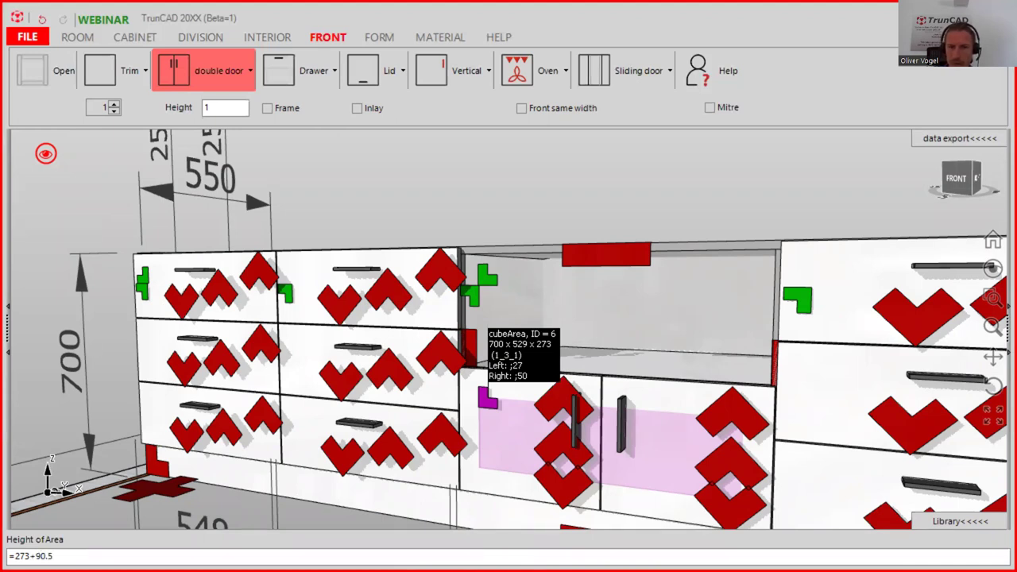
{"action": "key", "text": "Return"}
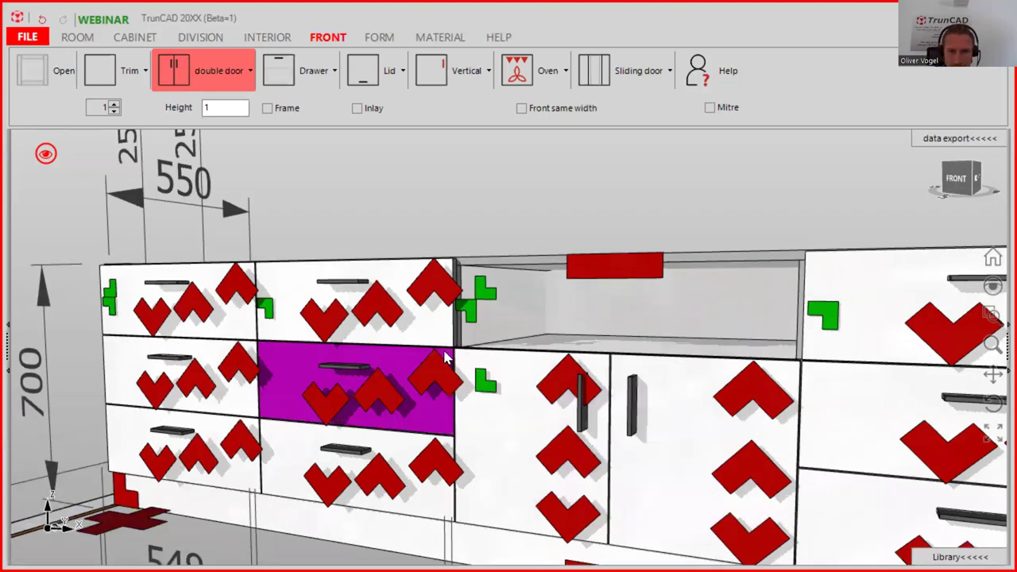
{"action": "scroll", "coordinate": [449, 358], "scroll_direction": "up", "scroll_amount": 4}
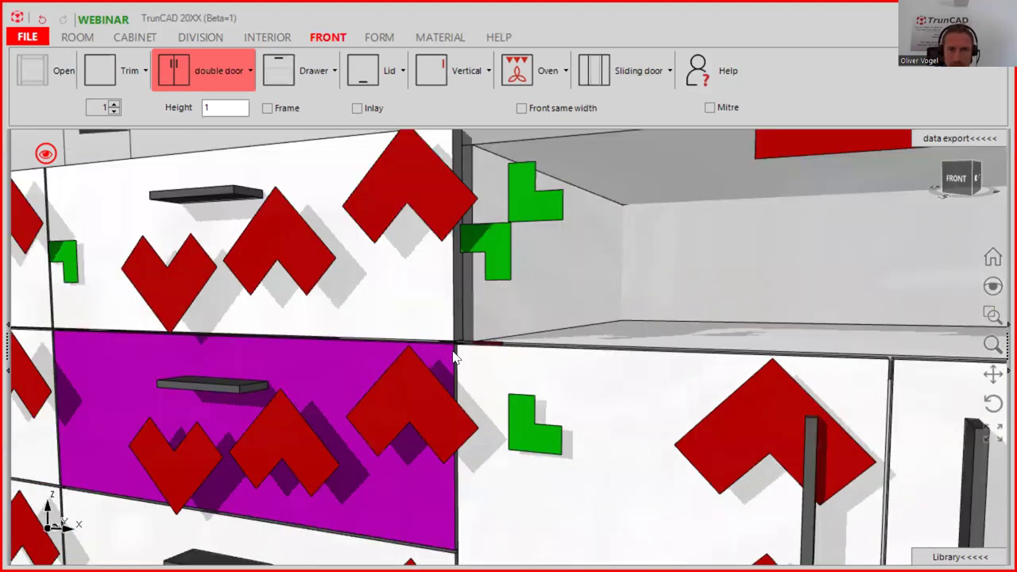
{"action": "scroll", "coordinate": [453, 350], "scroll_direction": "up", "scroll_amount": 3}
{"action": "middle_click_drag", "start_coordinate": [453, 351], "coordinate": [496, 347]}
{"action": "scroll", "coordinate": [499, 351], "scroll_direction": "down", "scroll_amount": 2}
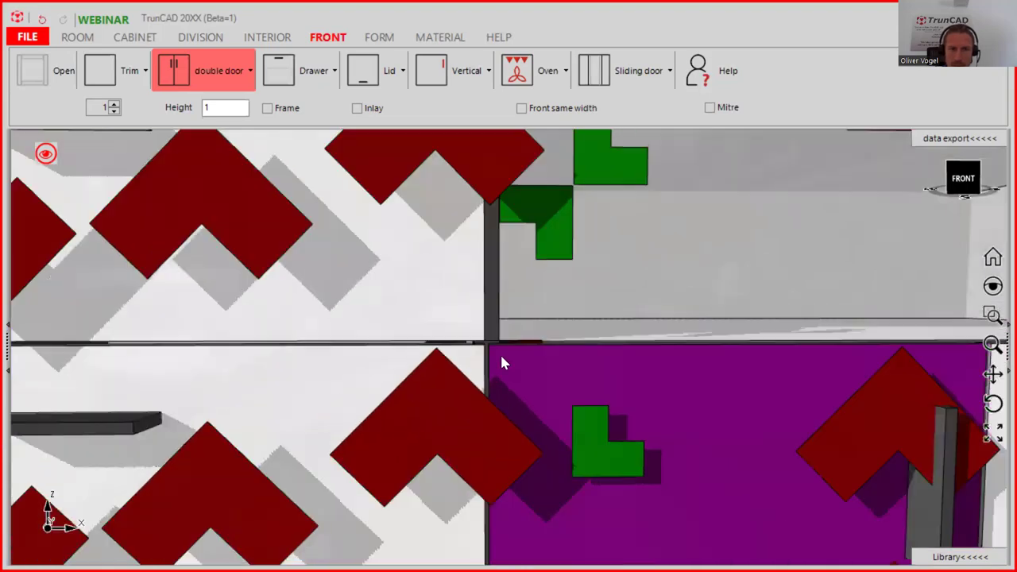
{"action": "scroll", "coordinate": [502, 359], "scroll_direction": "down", "scroll_amount": 2}
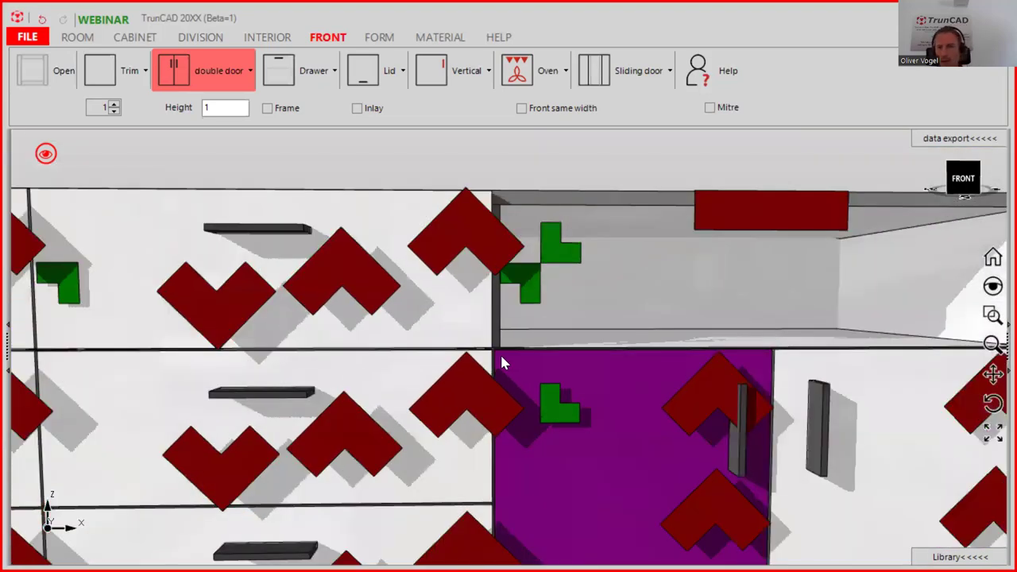
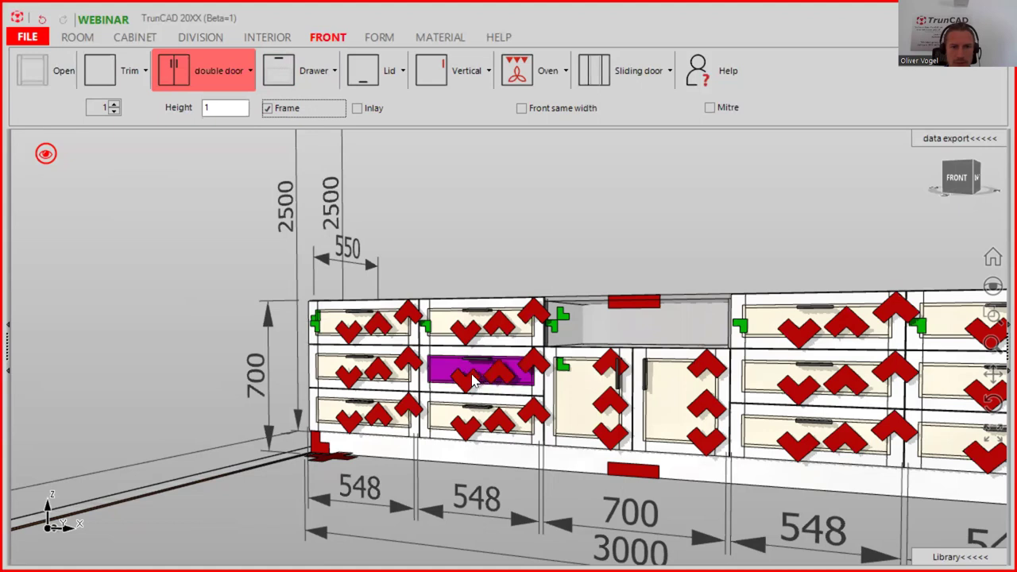
Step: Open the settings of the middle drawer front in the second compartment and set Front with frame to 1
{"action": "left_click", "coordinate": [466, 383]}
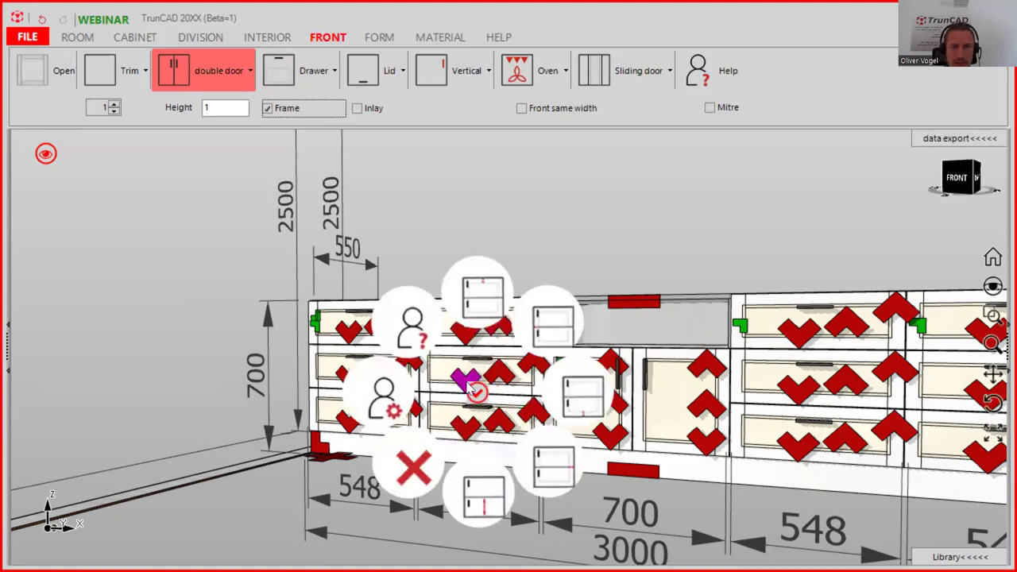
{"action": "left_click", "coordinate": [376, 394]}
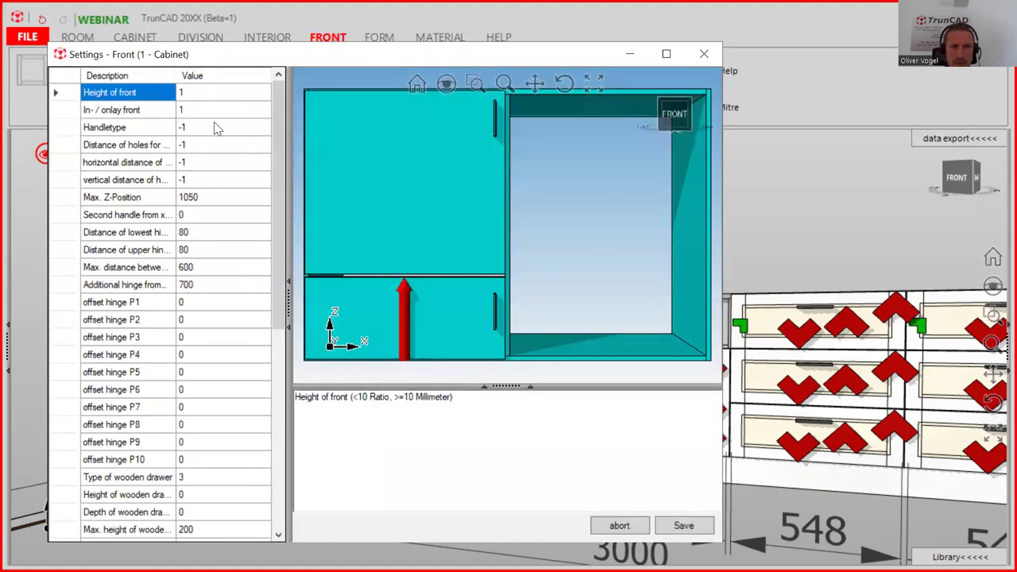
{"action": "left_click", "coordinate": [203, 93]}
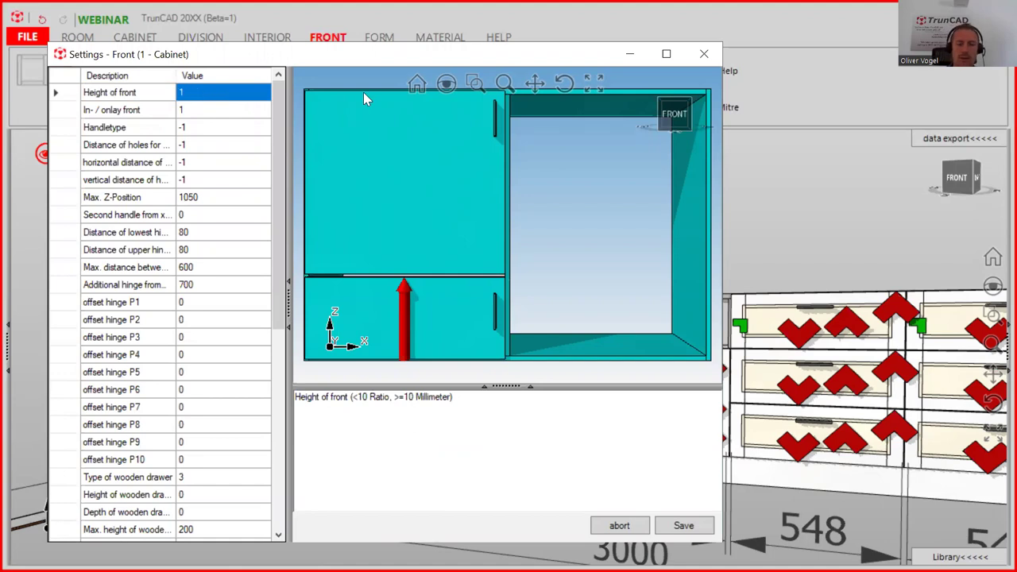
{"action": "key", "text": "Down"}
{"action": "key", "text": "Down"}
{"action": "key", "text": "Down"}
{"action": "key", "text": "Down"}
{"action": "key", "text": "Down"}
{"action": "key", "text": "Down"}
{"action": "key", "text": "Down"}
{"action": "key", "text": "Down"}
{"action": "key", "text": "Down"}
{"action": "key", "text": "Down"}
{"action": "key", "text": "Down"}
{"action": "key", "text": "Down"}
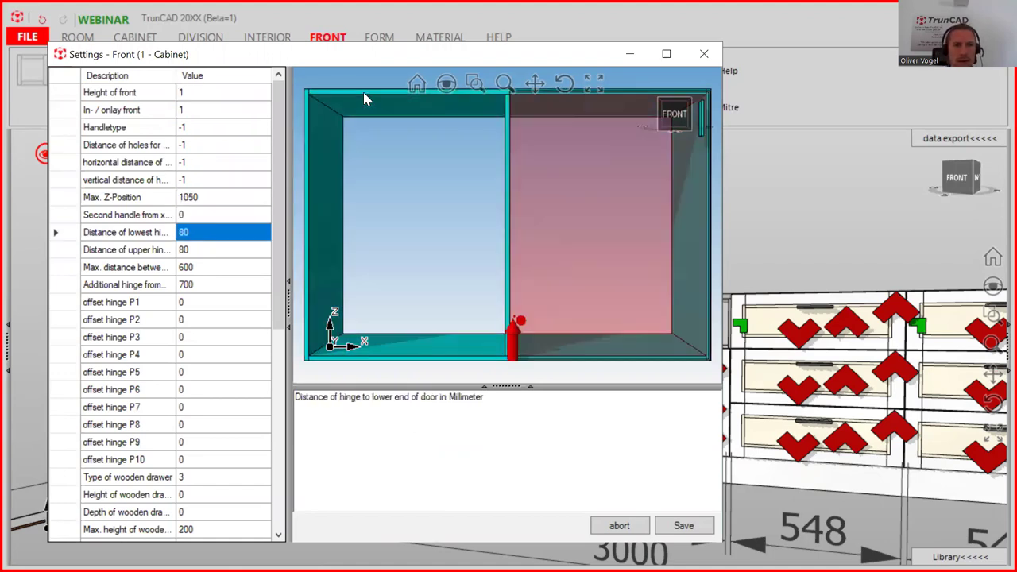
{"action": "key", "text": "Down"}
{"action": "key", "text": "Down"}
{"action": "key", "text": "Down"}
{"action": "key", "text": "Down"}
{"action": "key", "text": "Down"}
{"action": "key", "text": "Down"}
{"action": "key", "text": "Down"}
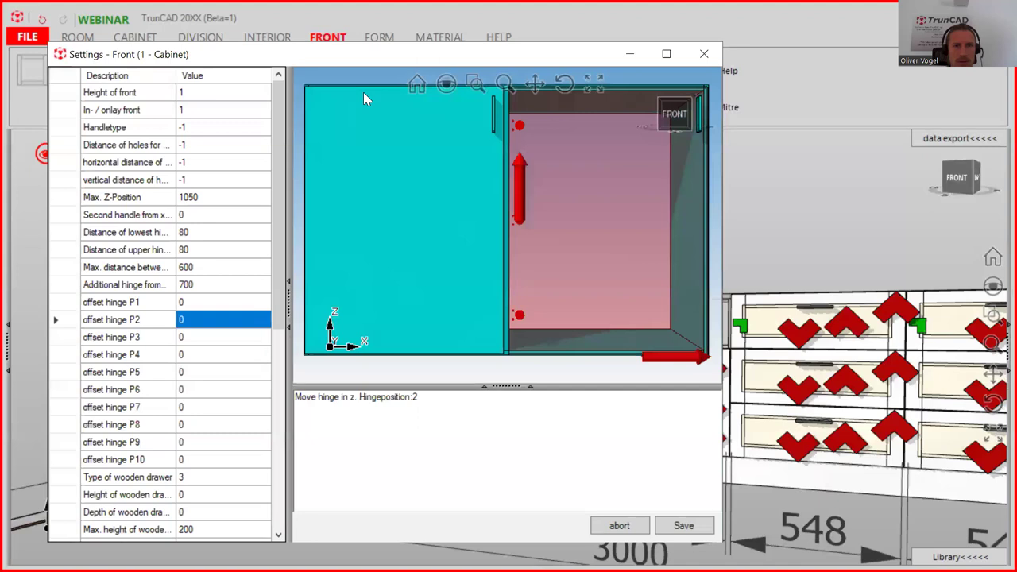
{"action": "key", "text": "Down"}
{"action": "key", "text": "Down"}
{"action": "key", "text": "Down"}
{"action": "key", "text": "Down"}
{"action": "key", "text": "Down"}
{"action": "key", "text": "Down"}
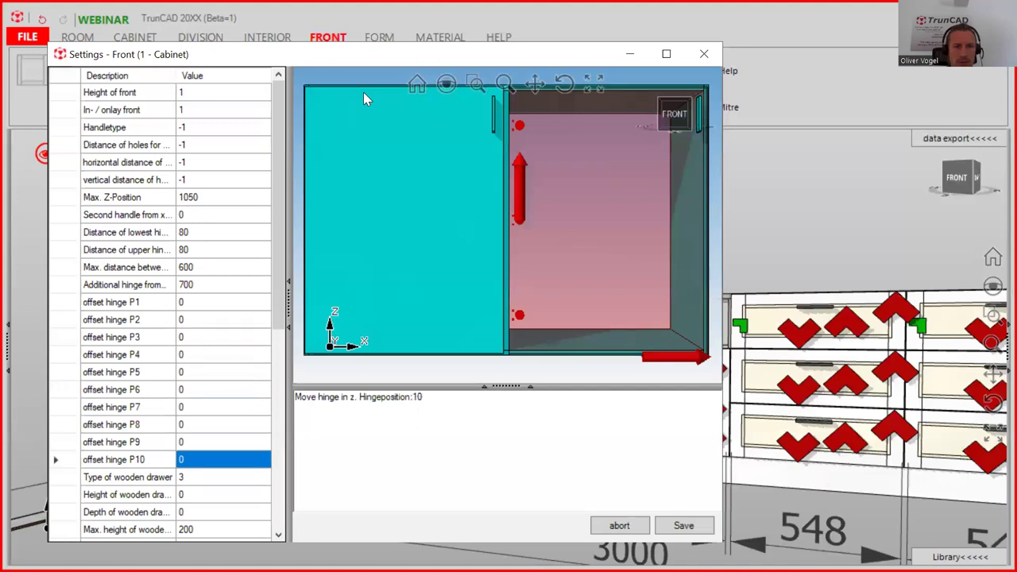
{"action": "key", "text": "Down"}
{"action": "key", "text": "Down"}
{"action": "key", "text": "Down"}
{"action": "key", "text": "Down"}
{"action": "key", "text": "Down"}
{"action": "key", "text": "Down"}
{"action": "key", "text": "Down"}
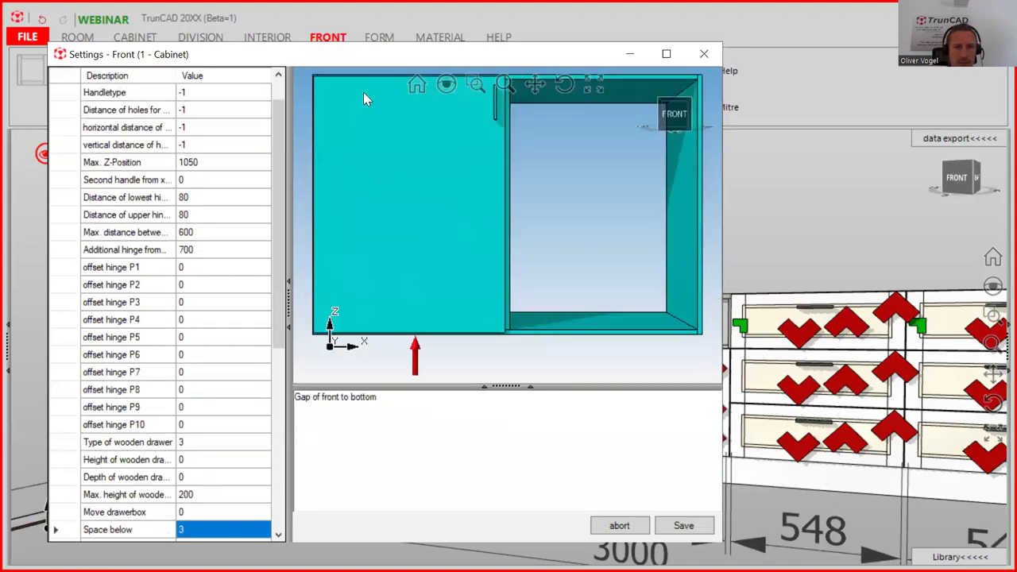
{"action": "key", "text": "Down"}
{"action": "key", "text": "Down"}
{"action": "key", "text": "Down"}
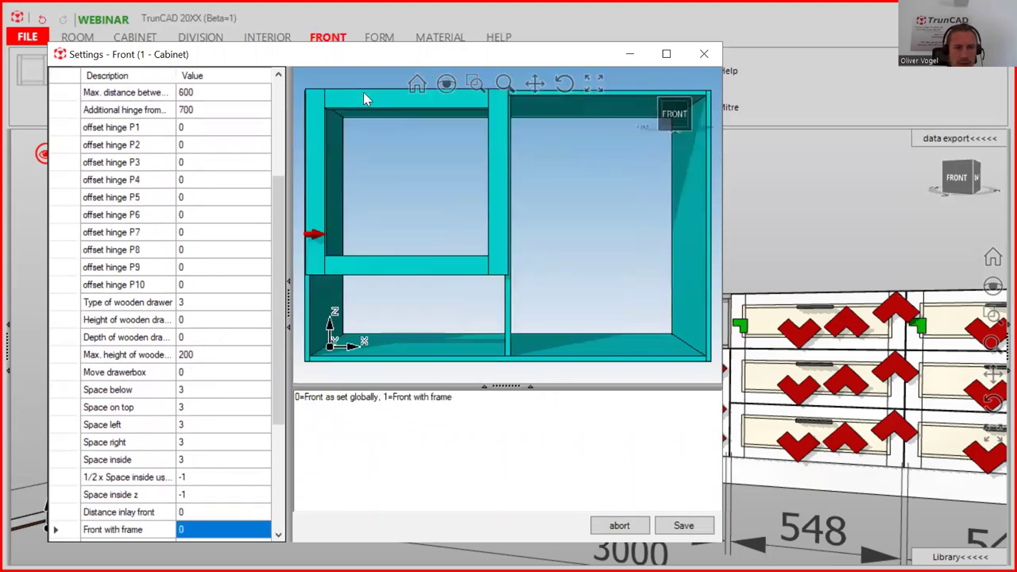
{"action": "key", "text": "Down"}
{"action": "key", "text": "Up"}
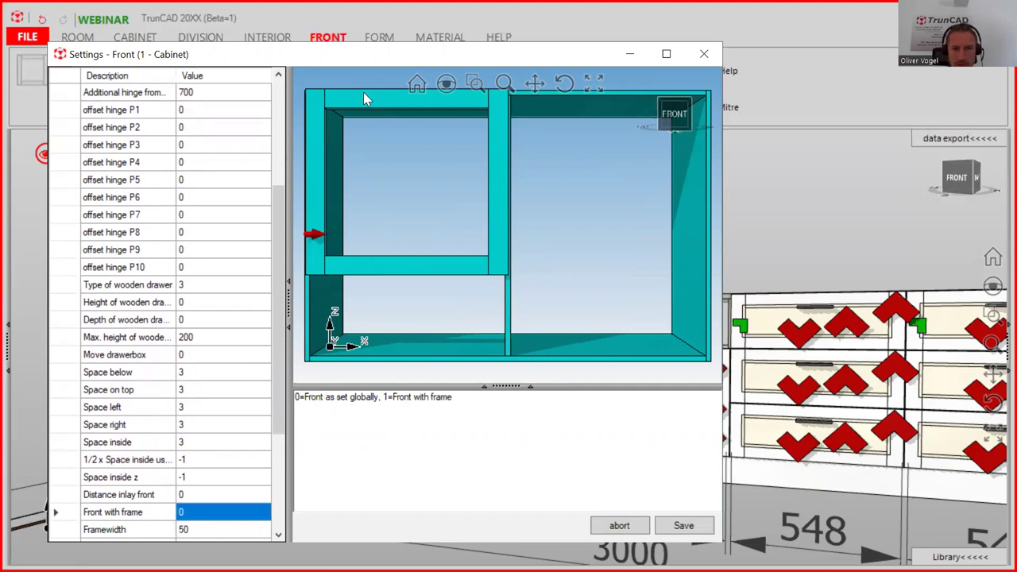
{"action": "type", "text": "1"}
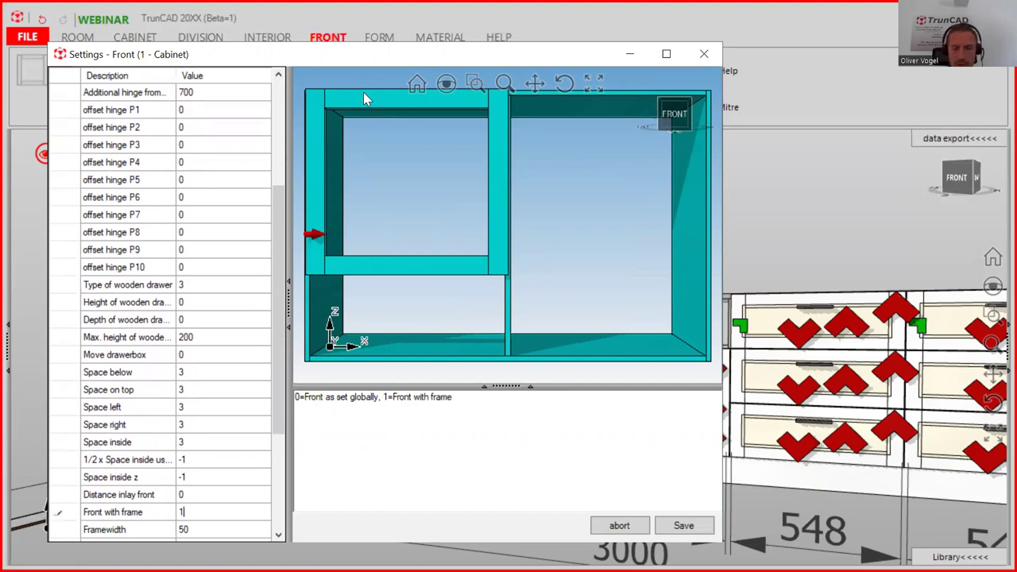
{"action": "key", "text": "Return"}
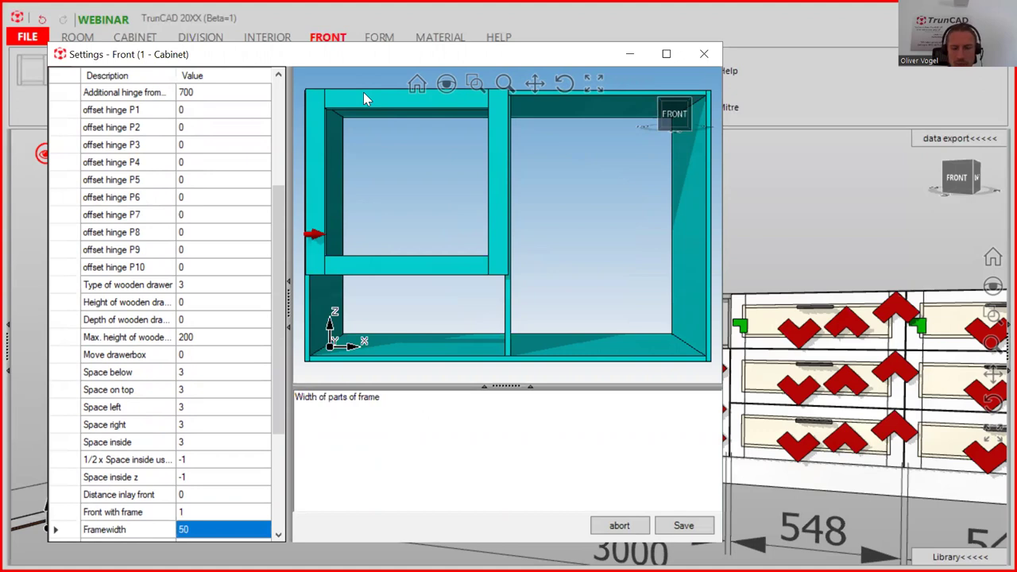
Step: Set the frame width to 55 and the type of frame to 7, Shaker door (outside), and save the front settings
{"action": "type", "text": "5"}
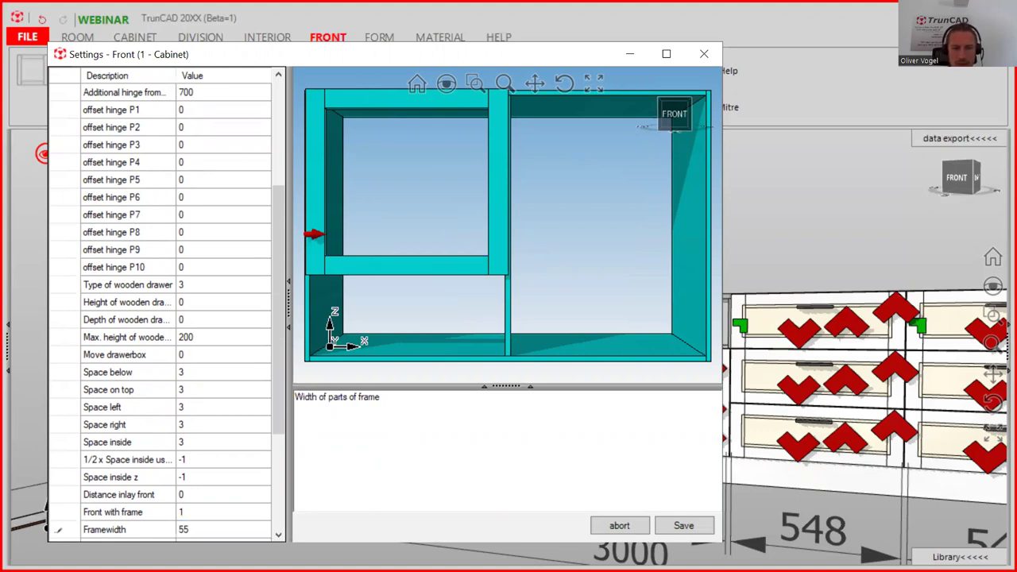
{"action": "key", "text": "Return"}
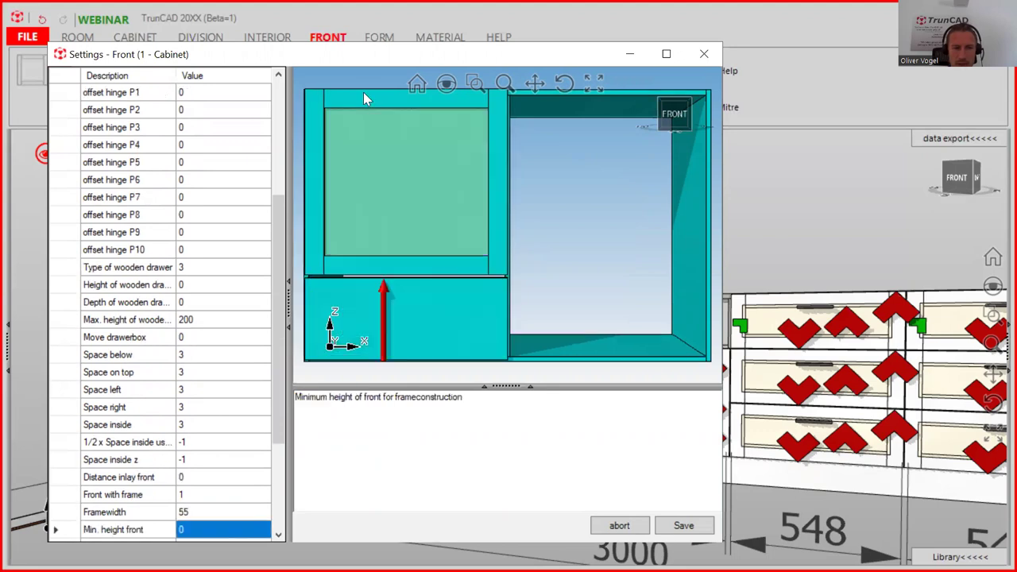
{"action": "key", "text": "Return"}
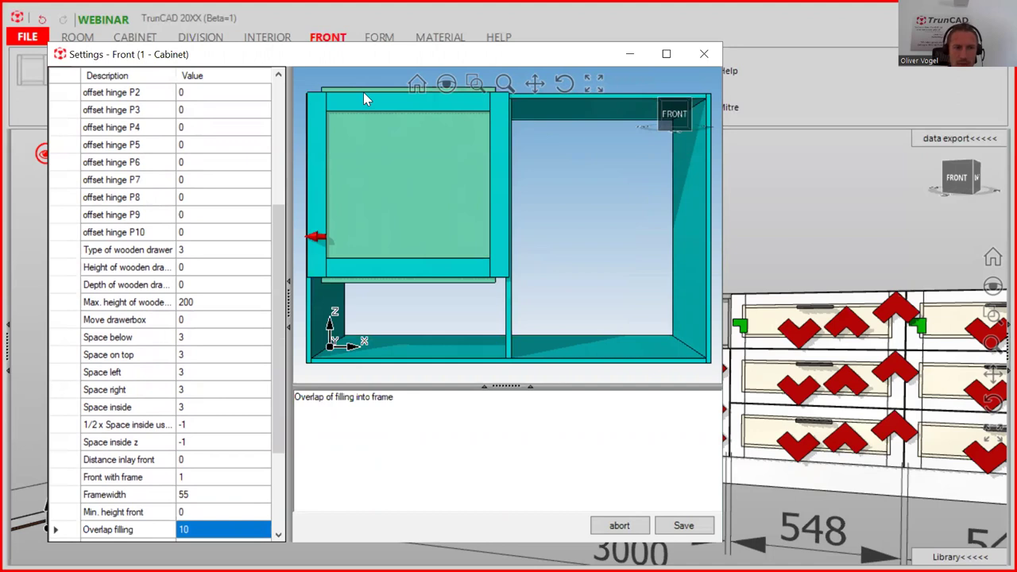
{"action": "key", "text": "Return"}
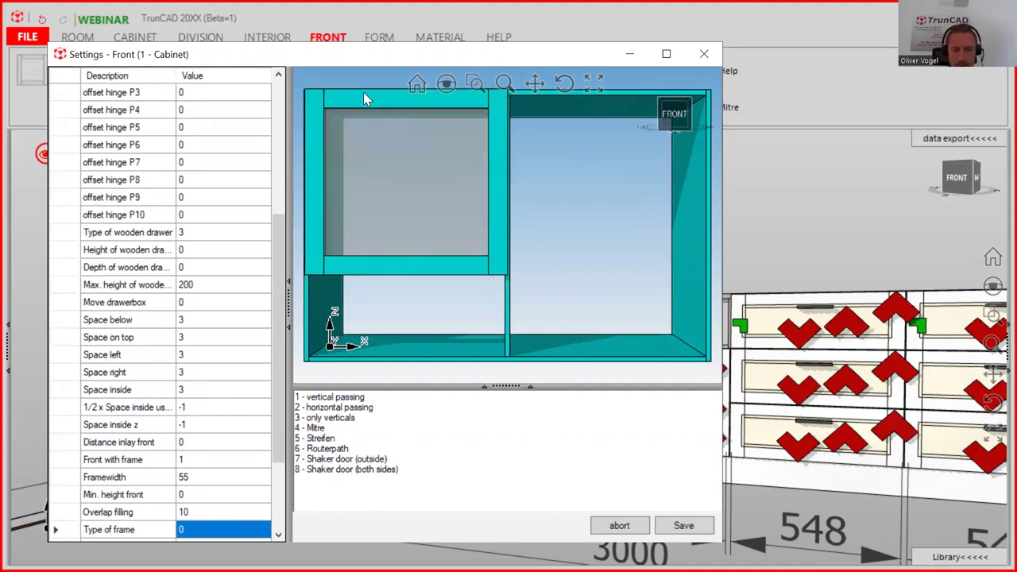
{"action": "type", "text": "7"}
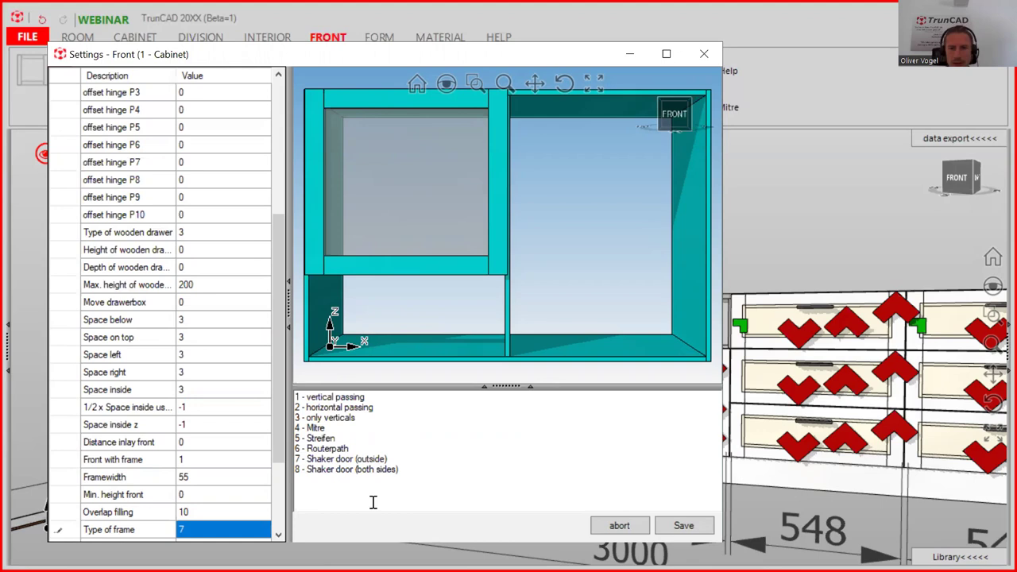
{"action": "left_click", "coordinate": [699, 527]}
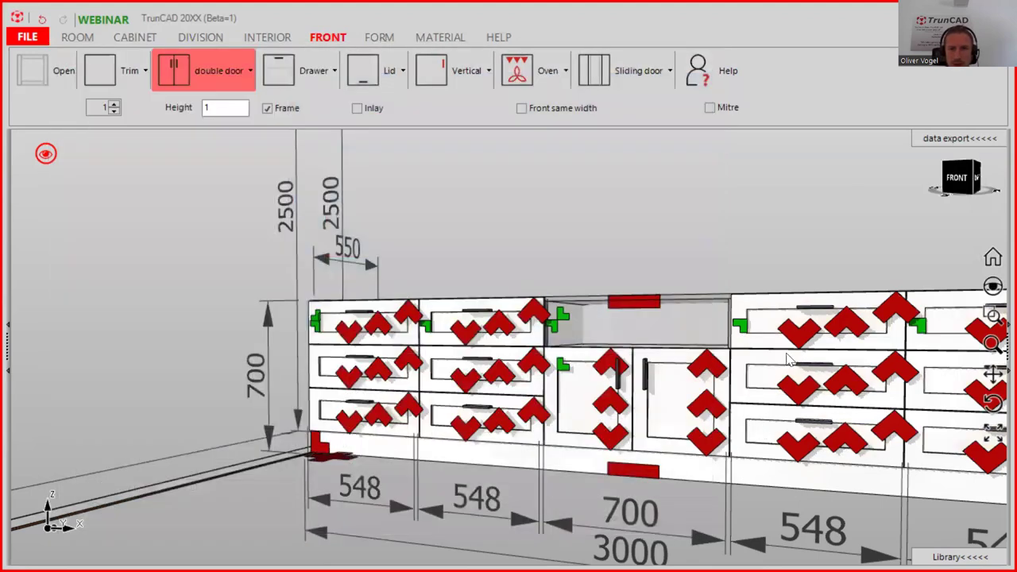
Step: Change the handle type of the cabinet's drawer and door fronts from vertical to Knob
{"action": "scroll", "coordinate": [756, 377], "scroll_direction": "up", "scroll_amount": 3}
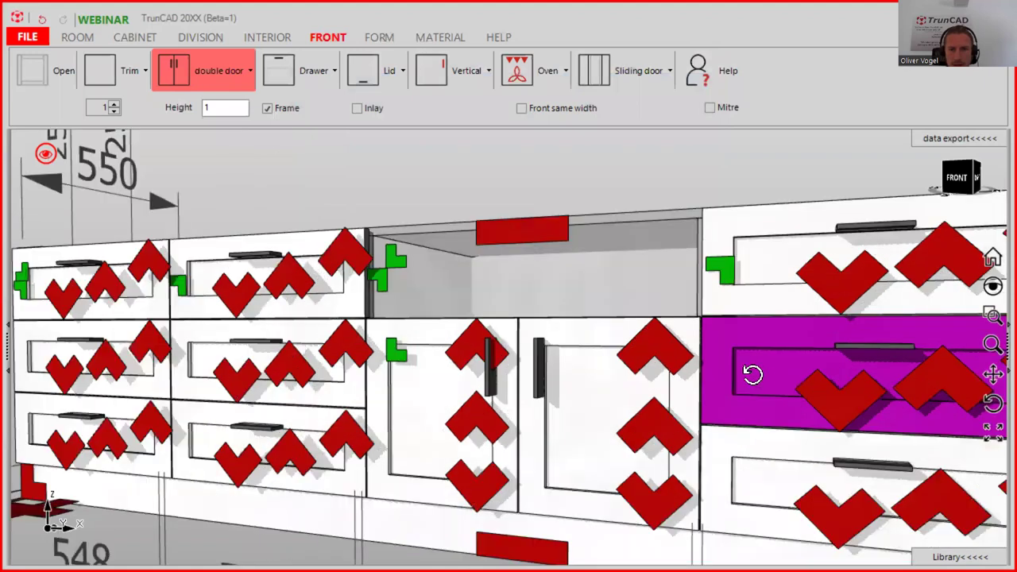
{"action": "scroll", "coordinate": [741, 350], "scroll_direction": "down", "scroll_amount": 2}
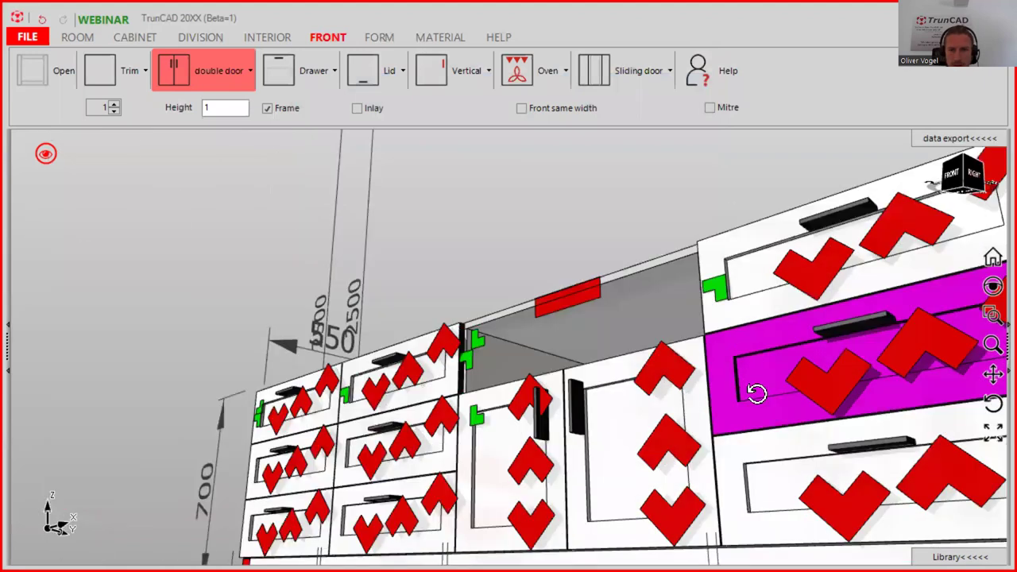
{"action": "scroll", "coordinate": [757, 393], "scroll_direction": "up", "scroll_amount": 1}
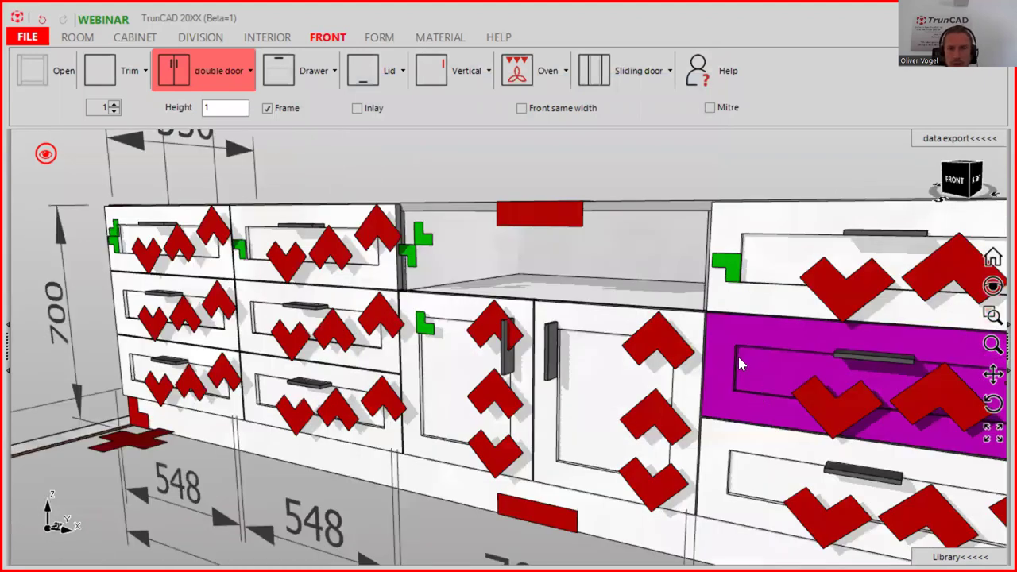
{"action": "scroll", "coordinate": [738, 354], "scroll_direction": "up", "scroll_amount": 1}
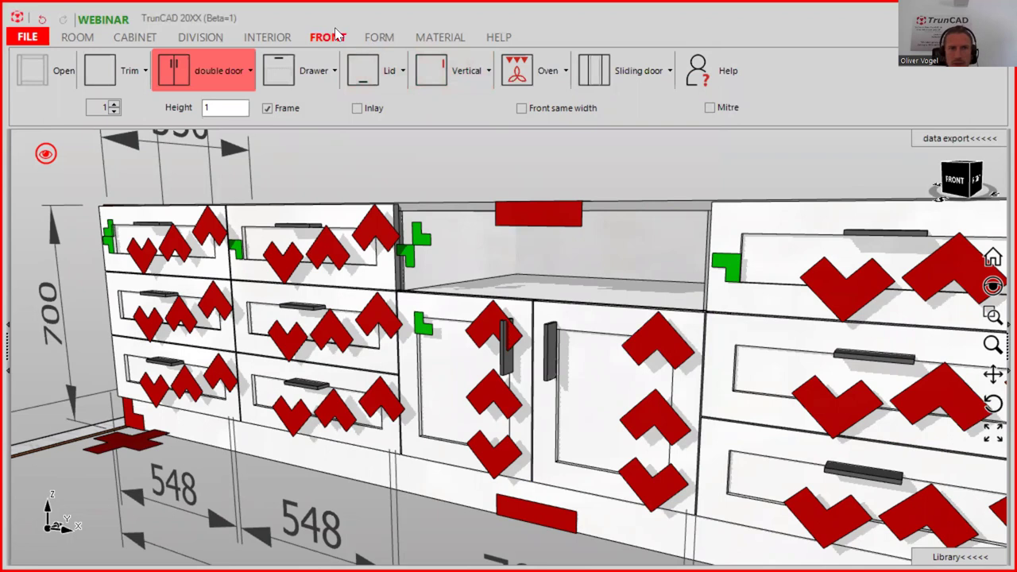
{"action": "left_click", "coordinate": [465, 73]}
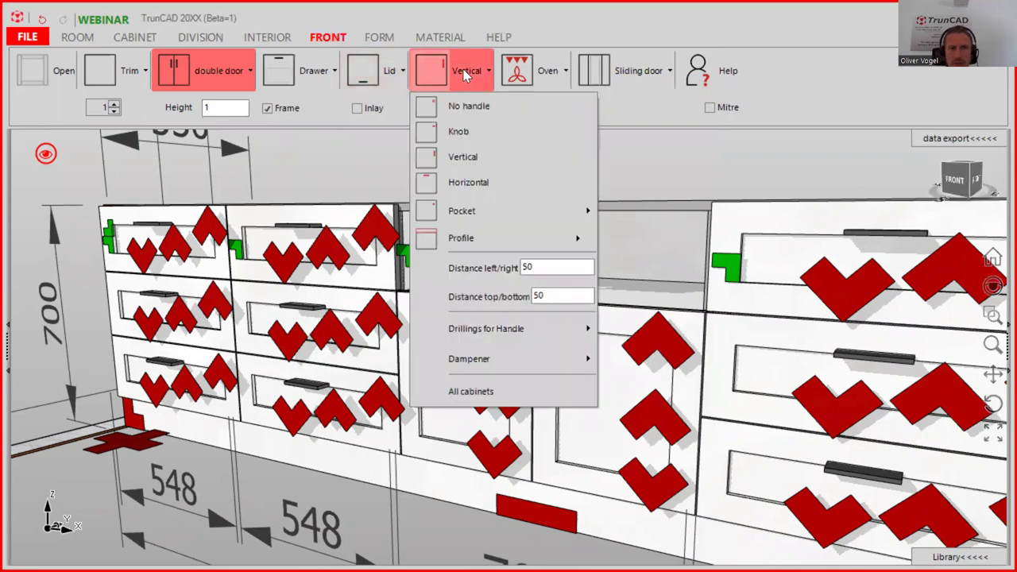
{"action": "left_click", "coordinate": [496, 132]}
{"action": "middle_click_drag", "start_coordinate": [902, 307], "coordinate": [946, 329]}
{"action": "scroll", "coordinate": [867, 312], "scroll_direction": "down", "scroll_amount": 3}
{"action": "scroll", "coordinate": [866, 313], "scroll_direction": "down", "scroll_amount": 2}
{"action": "middle_click_drag", "start_coordinate": [867, 312], "coordinate": [858, 300]}
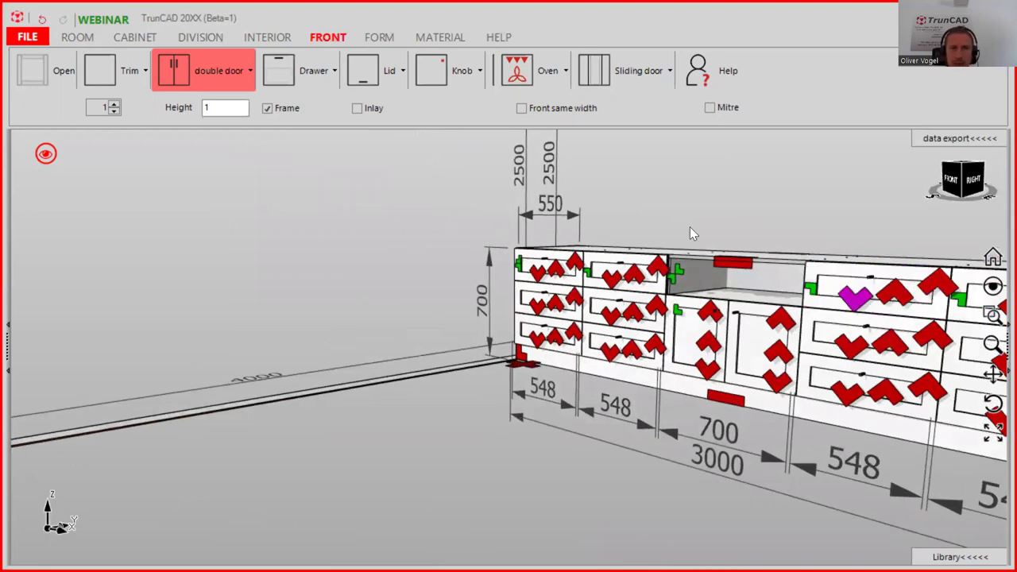
Step: Clear the text filter of the material list and filter the materials by a thickness of 18 mm
{"action": "left_click", "coordinate": [444, 38]}
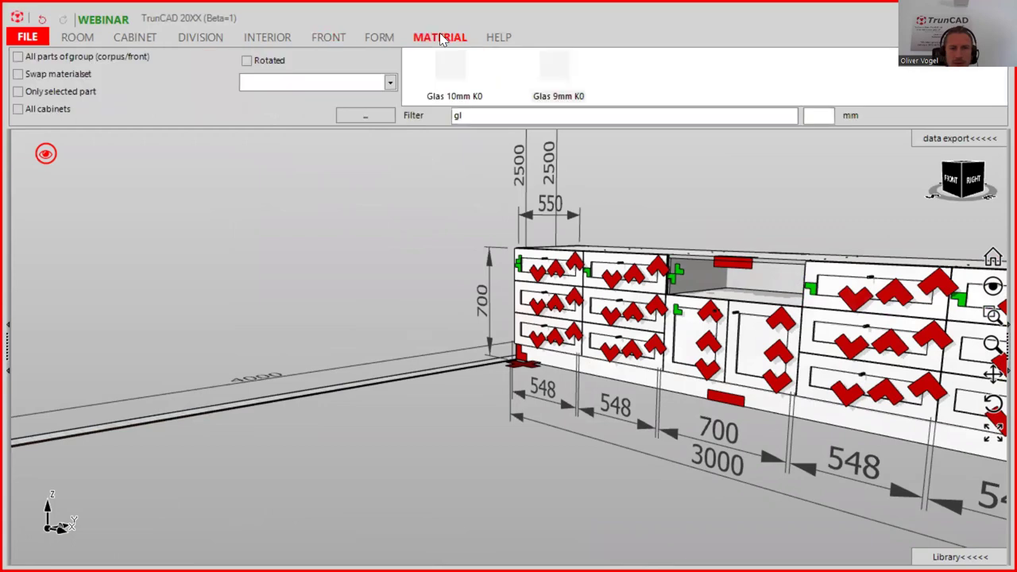
{"action": "left_click_drag", "start_coordinate": [503, 118], "coordinate": [427, 118]}
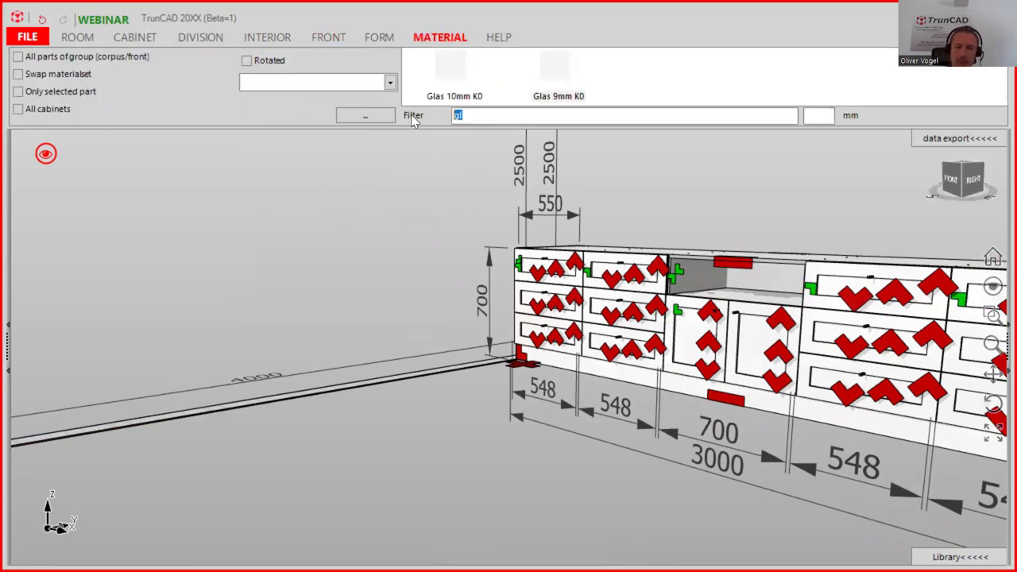
{"action": "key", "text": "BackSpace"}
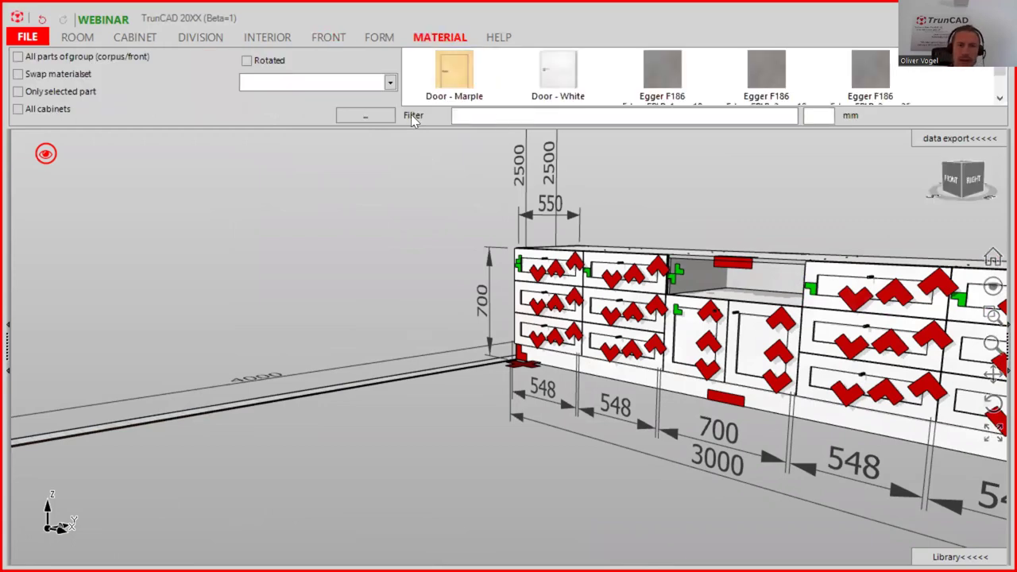
{"action": "left_click", "coordinate": [824, 115]}
{"action": "type", "text": "18"}
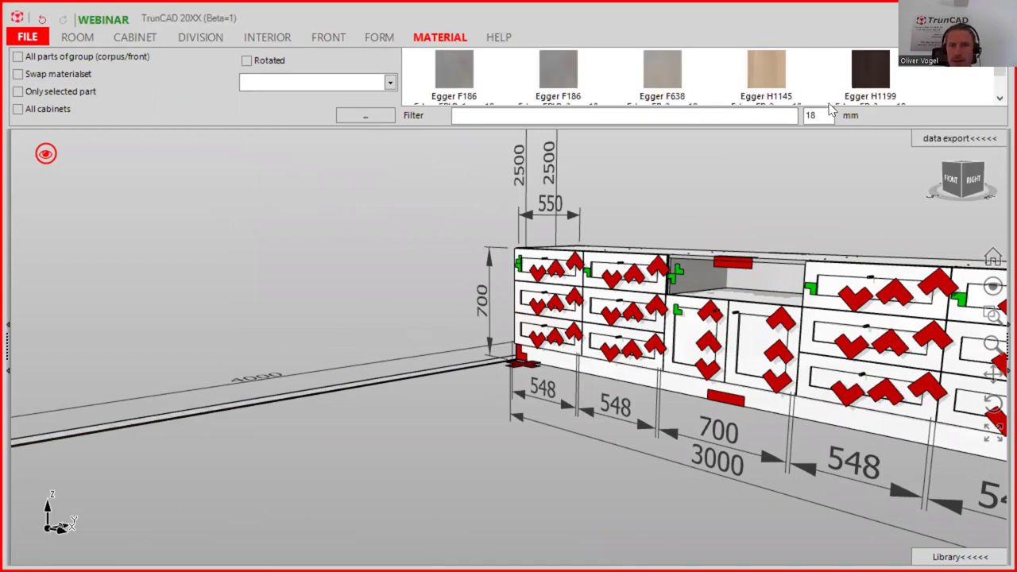
{"action": "scroll", "coordinate": [757, 86], "scroll_direction": "down", "scroll_amount": 2}
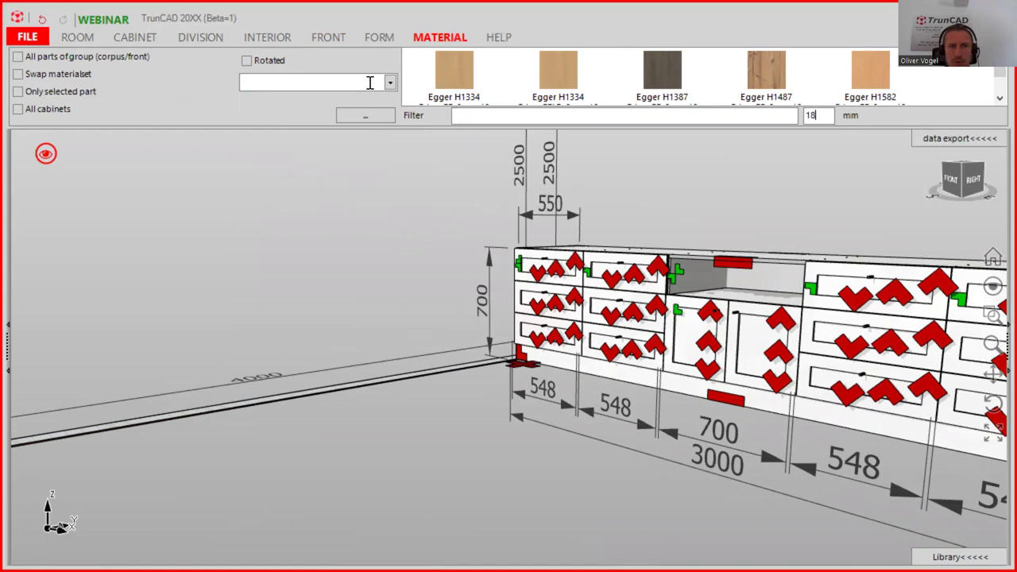
Step: Enable applying to all parts of the group and assign the Egger H1487 material to the cabinet's corpus
{"action": "left_click", "coordinate": [18, 58]}
{"action": "middle_click_drag", "start_coordinate": [775, 219], "coordinate": [783, 243]}
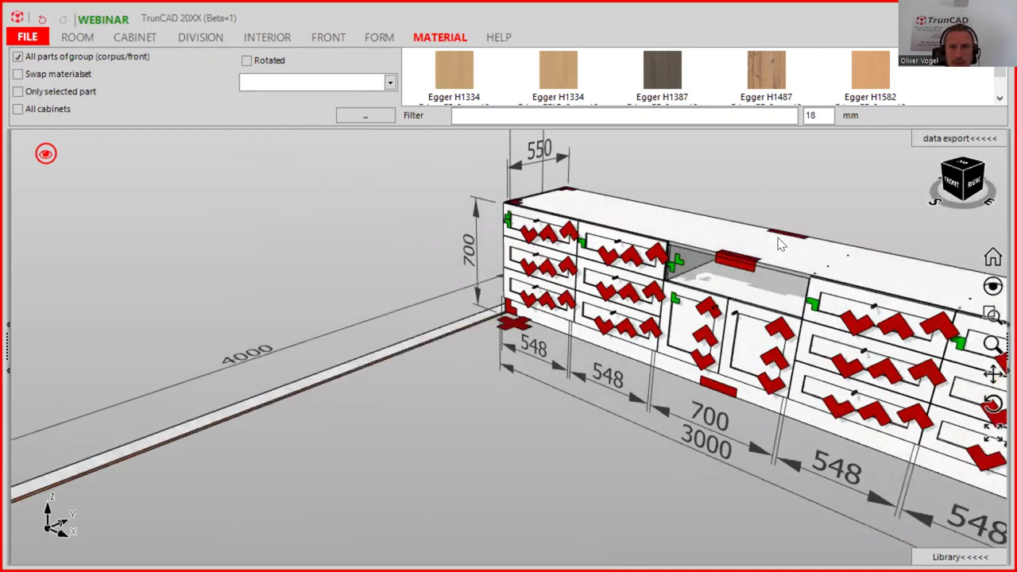
{"action": "left_click", "coordinate": [771, 73]}
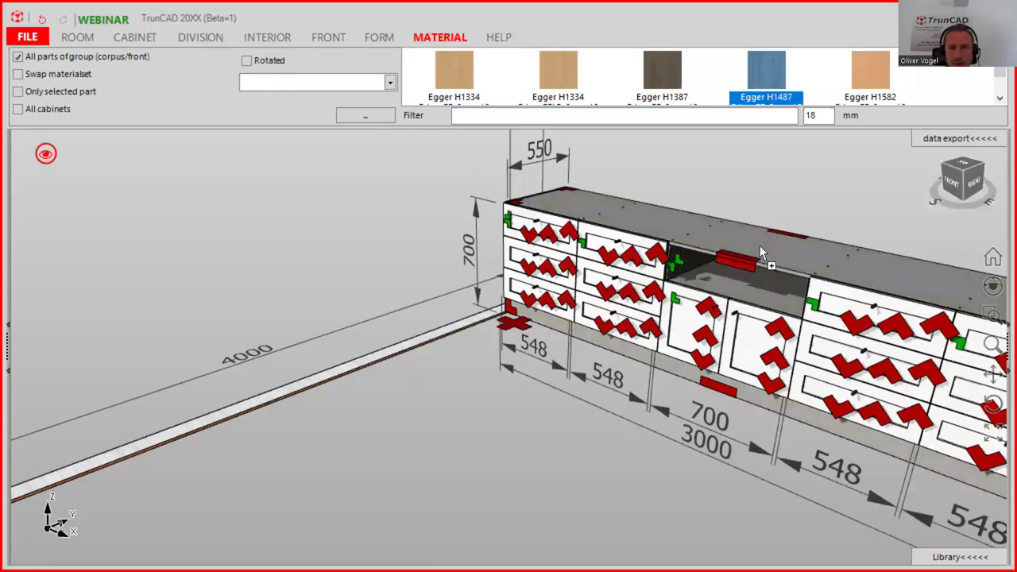
{"action": "left_click", "coordinate": [733, 262]}
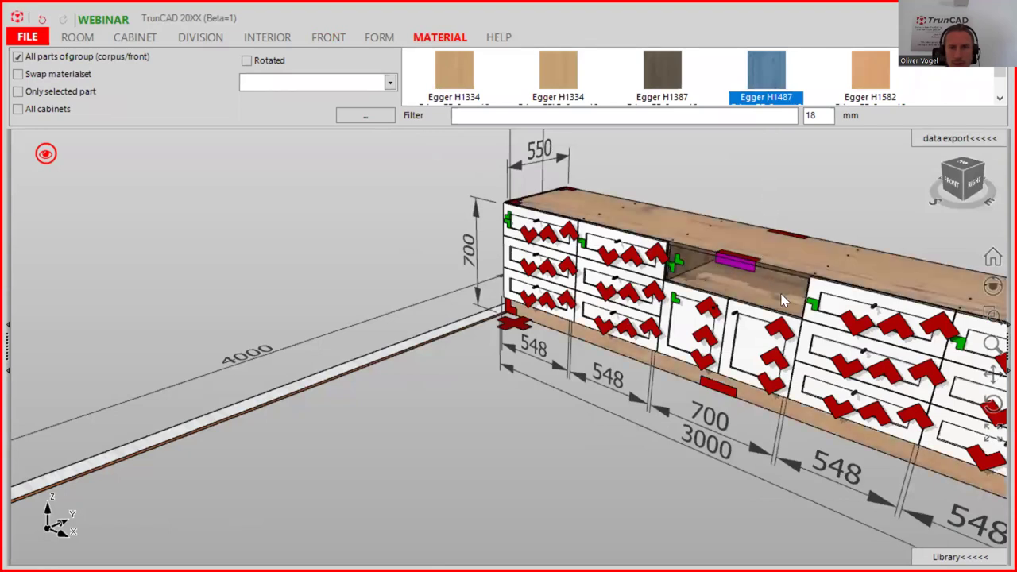
Step: Assign the Egger H1487 material to all the cabinet's fronts and to its back panels
{"action": "left_click", "coordinate": [770, 71]}
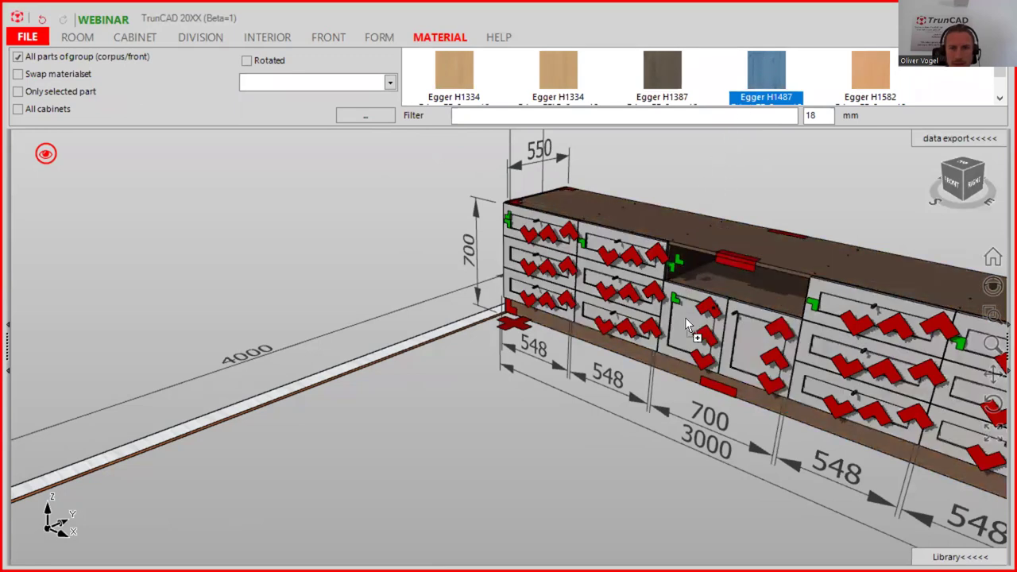
{"action": "middle_click_drag", "start_coordinate": [778, 246], "coordinate": [715, 159]}
{"action": "left_click", "coordinate": [760, 71]}
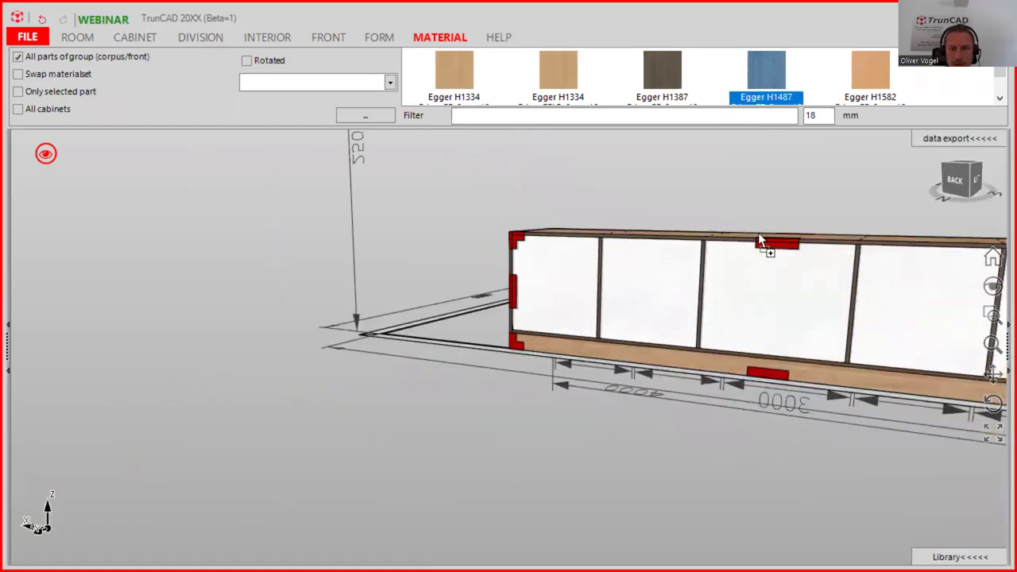
{"action": "left_click", "coordinate": [601, 251]}
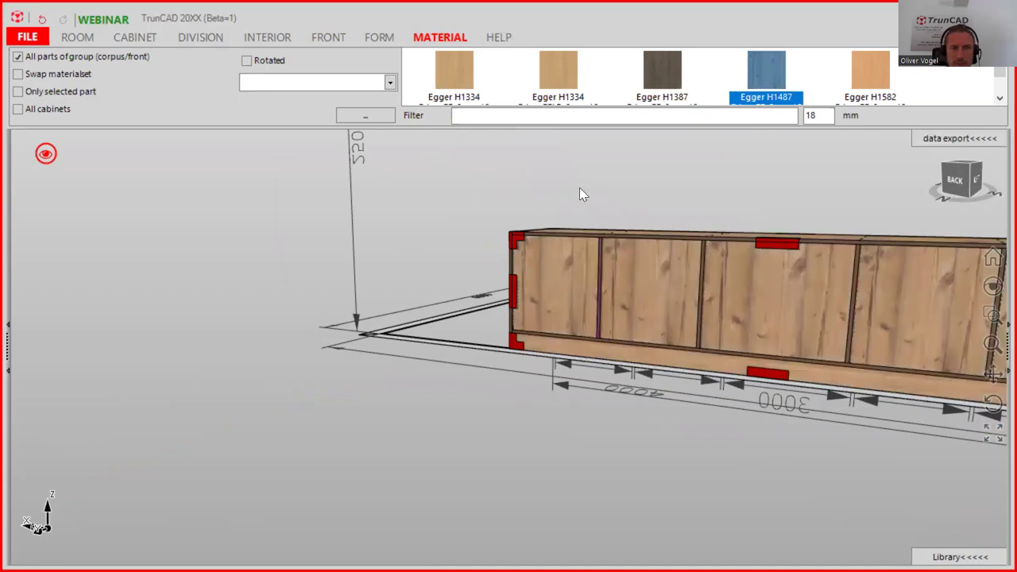
{"action": "middle_click_drag", "start_coordinate": [470, 208], "coordinate": [623, 312]}
{"action": "scroll", "coordinate": [638, 305], "scroll_direction": "down", "scroll_amount": 4}
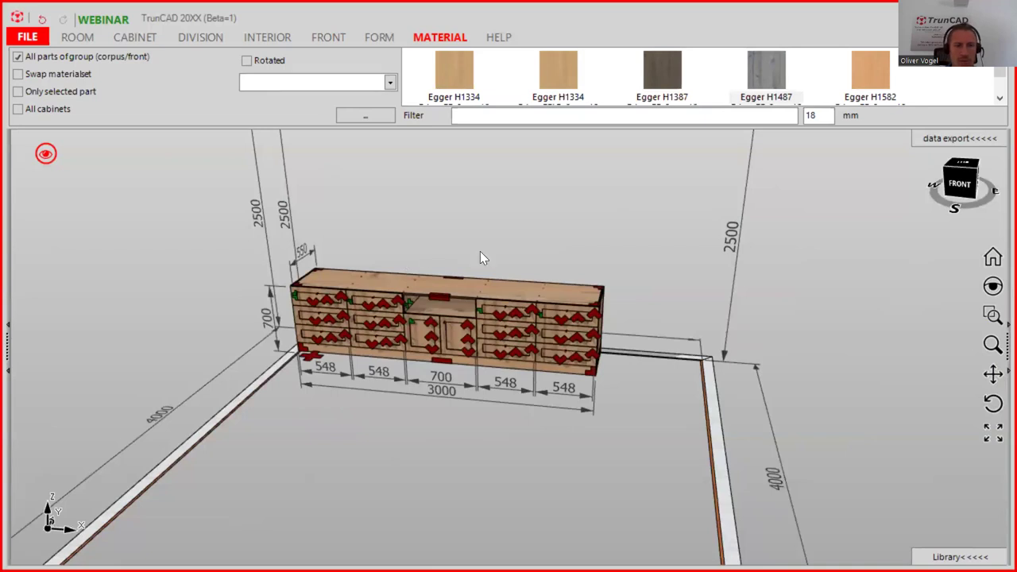
Step: Set the next cabinet's dimensions to 3000 width, 1600 height and 300 depth
{"action": "left_click", "coordinate": [135, 38]}
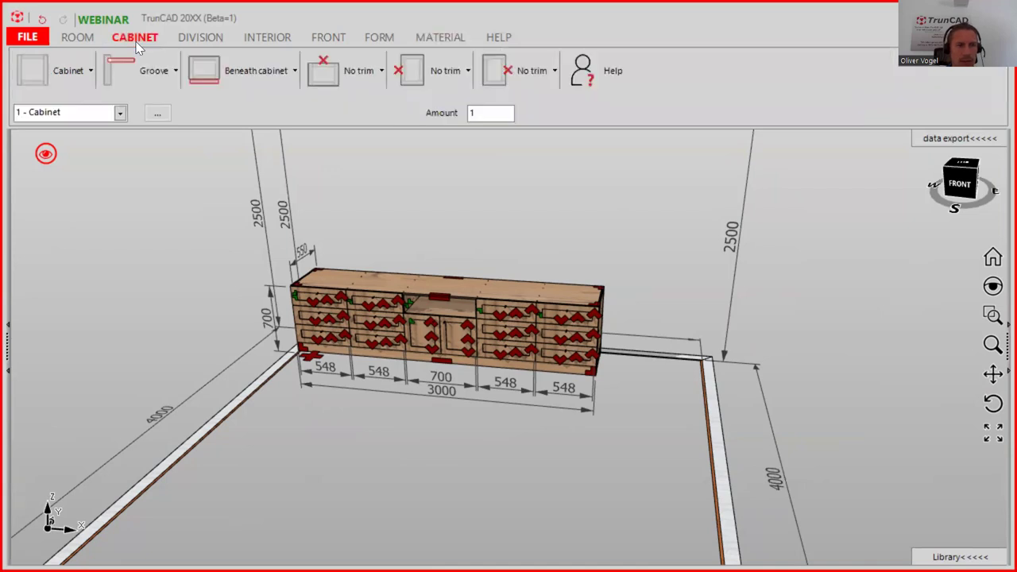
{"action": "left_click", "coordinate": [83, 74]}
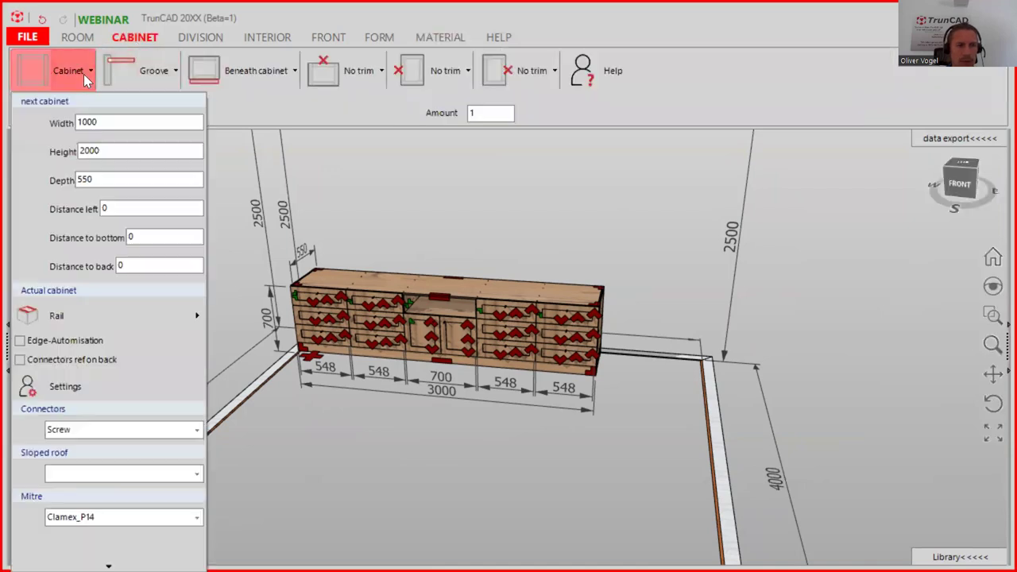
{"action": "double_click", "coordinate": [117, 117]}
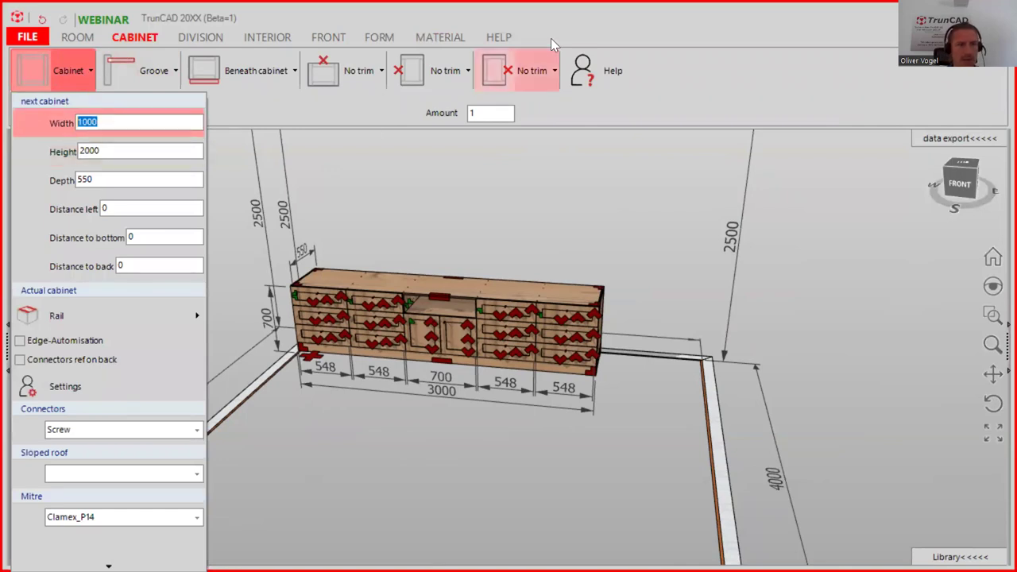
{"action": "type", "text": "3000"}
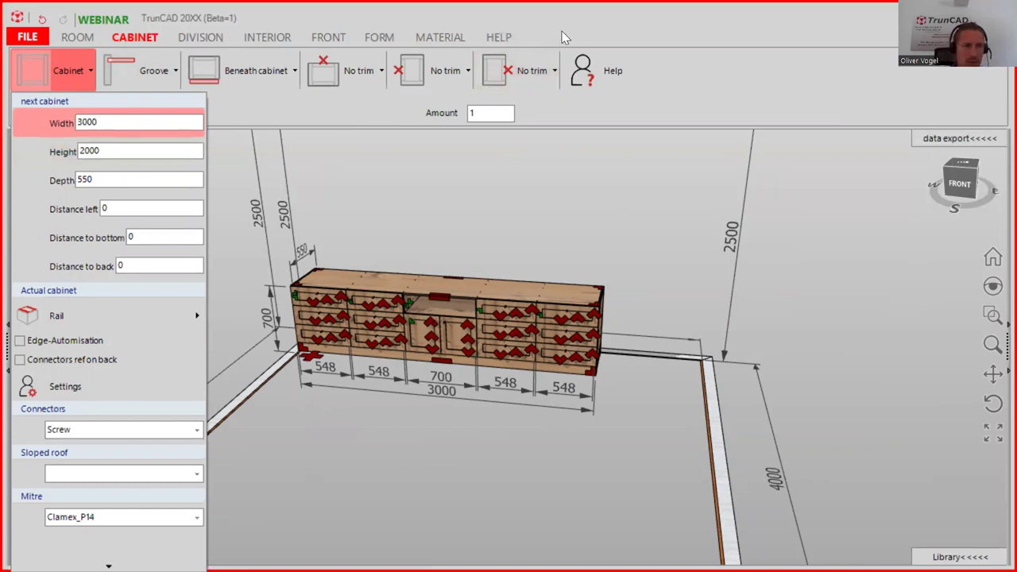
{"action": "double_click", "coordinate": [119, 153]}
{"action": "type", "text": "16"}
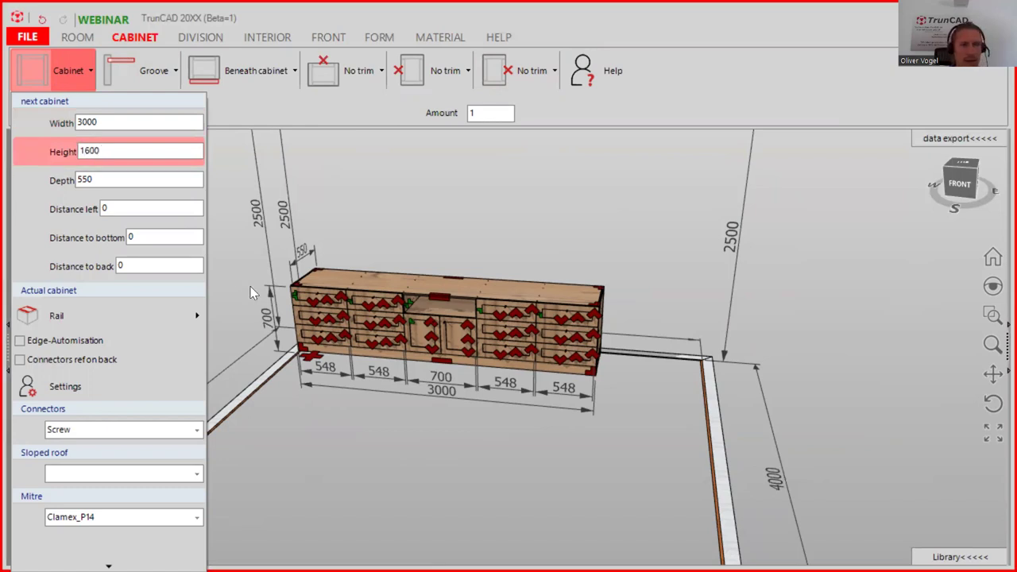
{"action": "left_click_drag", "start_coordinate": [130, 180], "coordinate": [27, 191]}
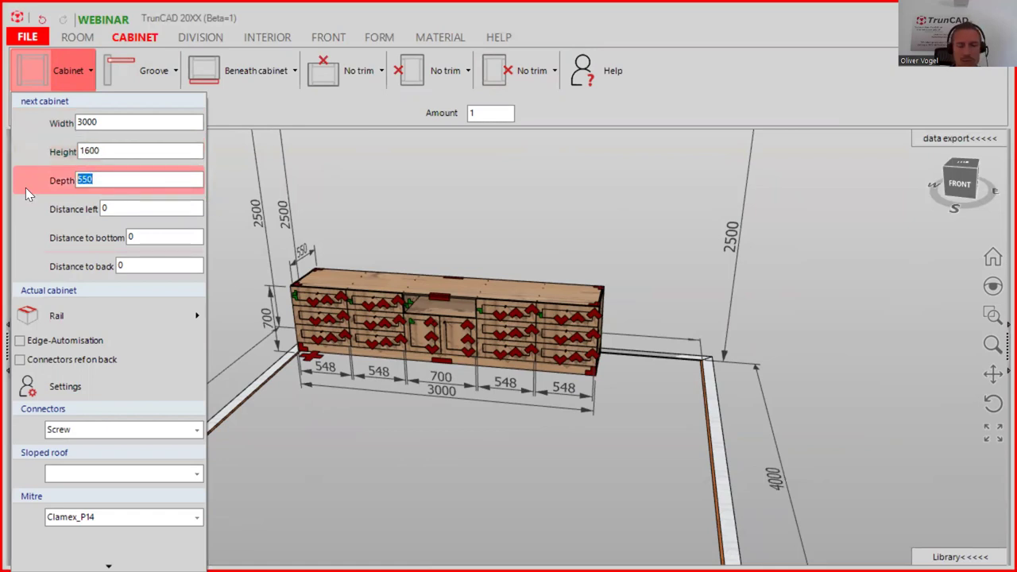
{"action": "type", "text": "300"}
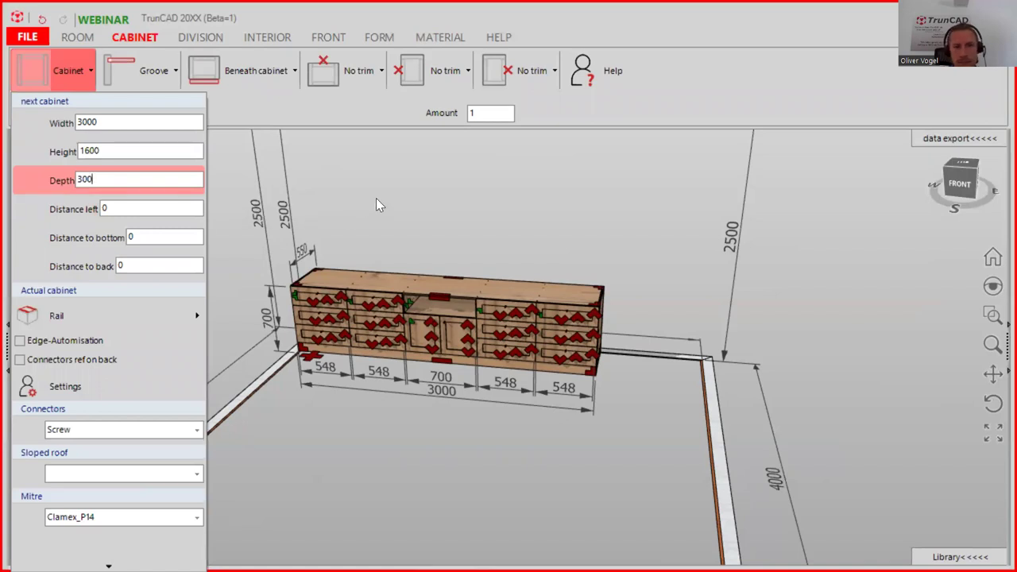
{"action": "key", "text": "Escape"}
Step: Place the new cabinet on top of the base cabinet, anchored at its rear corner on the 550 deep side
{"action": "middle_click_drag", "start_coordinate": [404, 220], "coordinate": [499, 216]}
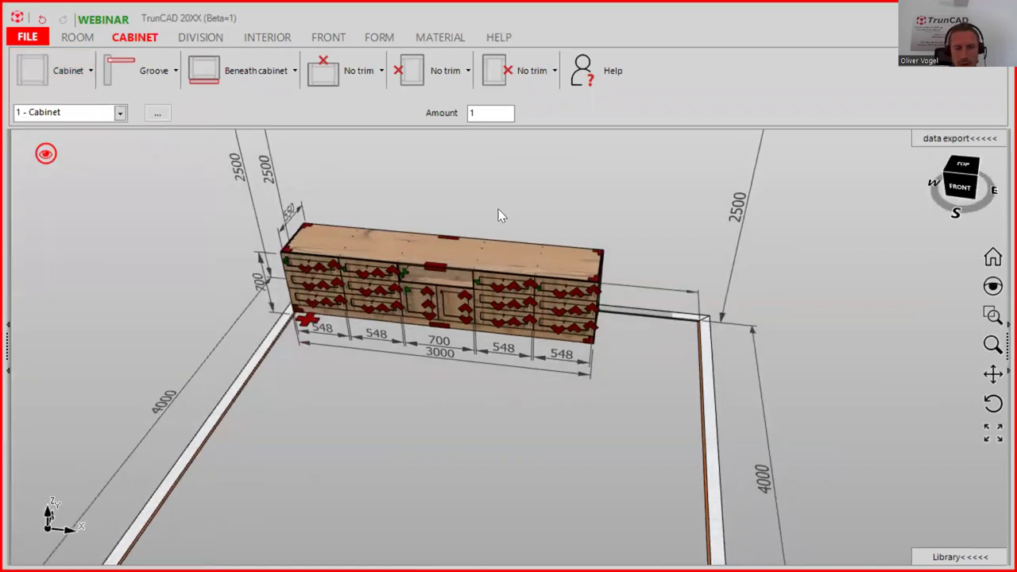
{"action": "scroll", "coordinate": [494, 209], "scroll_direction": "up", "scroll_amount": 2}
{"action": "scroll", "coordinate": [485, 214], "scroll_direction": "up", "scroll_amount": 3}
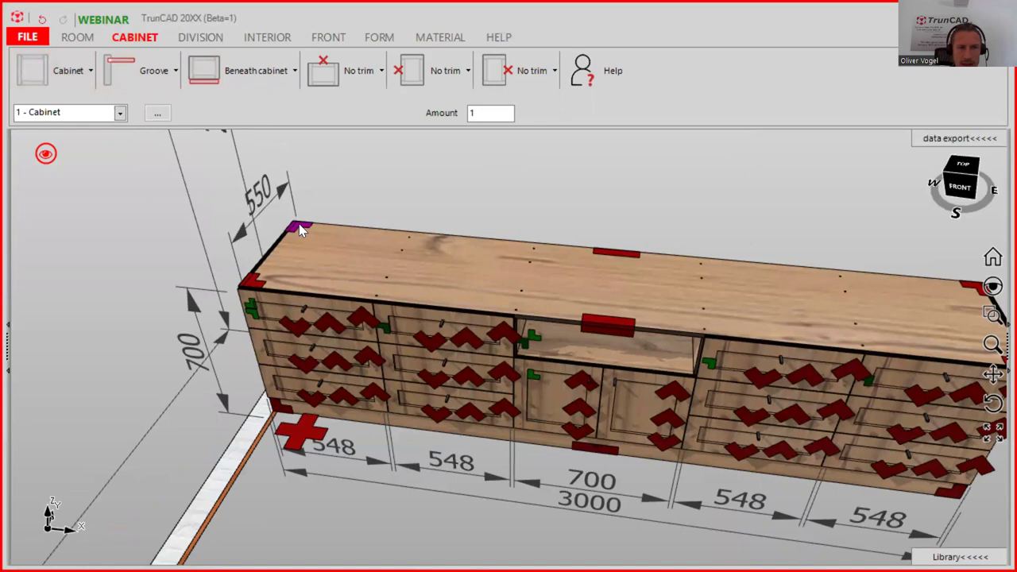
{"action": "left_click", "coordinate": [34, 78]}
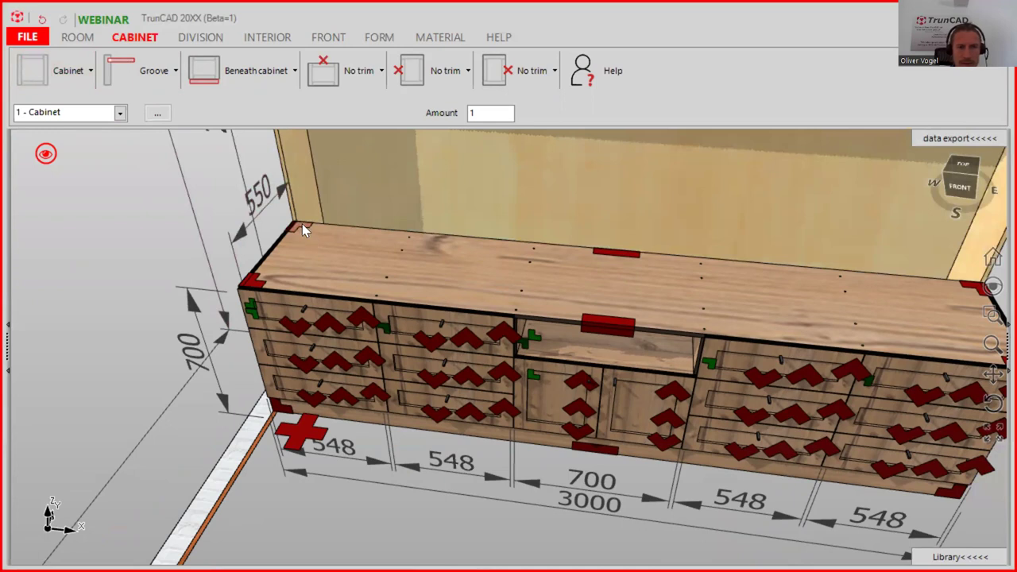
{"action": "left_click", "coordinate": [302, 224]}
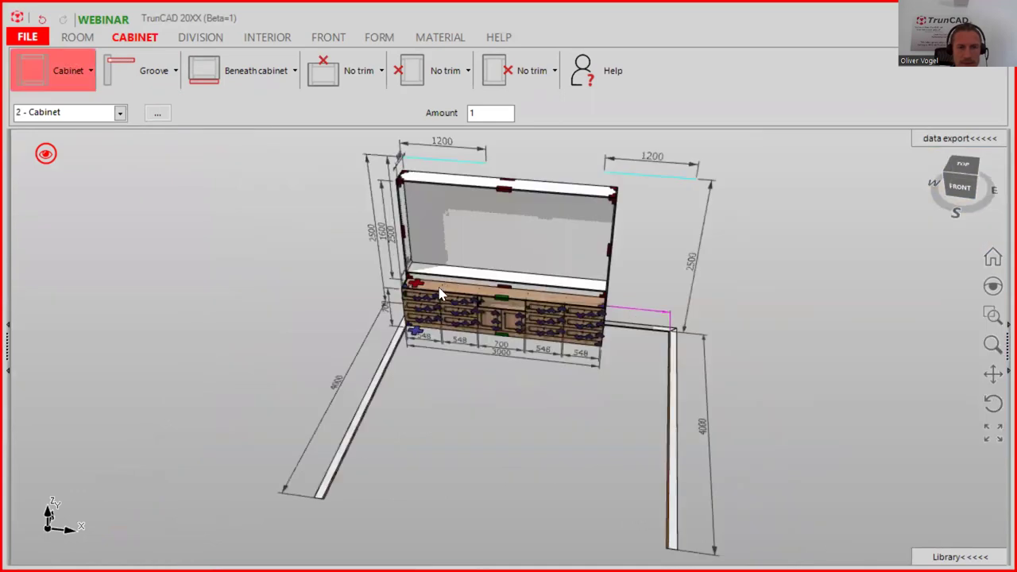
Step: Switch the room display mode until only the new upper cabinet is shown
{"action": "scroll", "coordinate": [439, 294], "scroll_direction": "up", "scroll_amount": 3}
{"action": "middle_click_drag", "start_coordinate": [666, 292], "coordinate": [506, 249]}
{"action": "left_click_drag", "start_coordinate": [393, 242], "coordinate": [604, 309]}
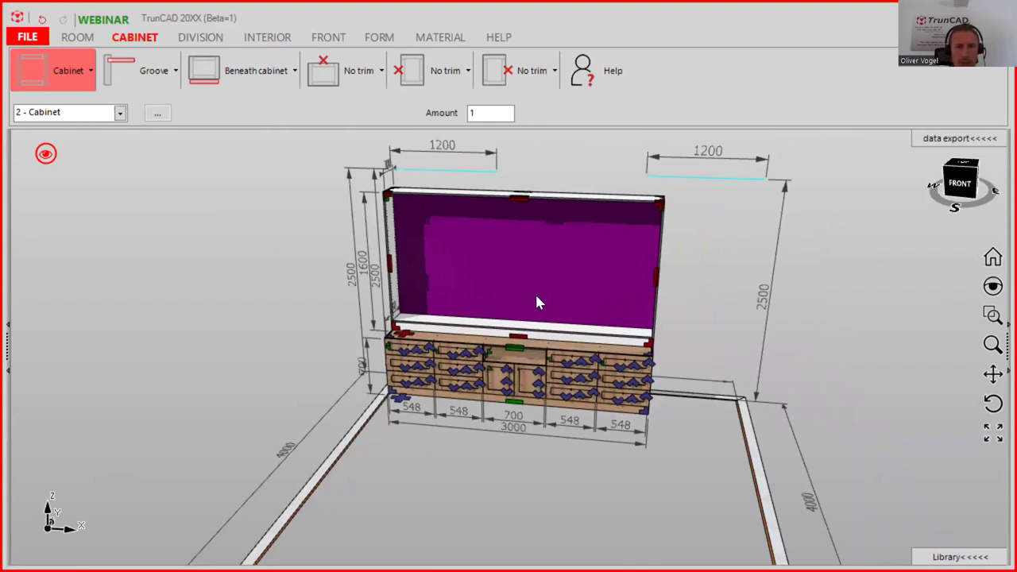
{"action": "left_click", "coordinate": [44, 156]}
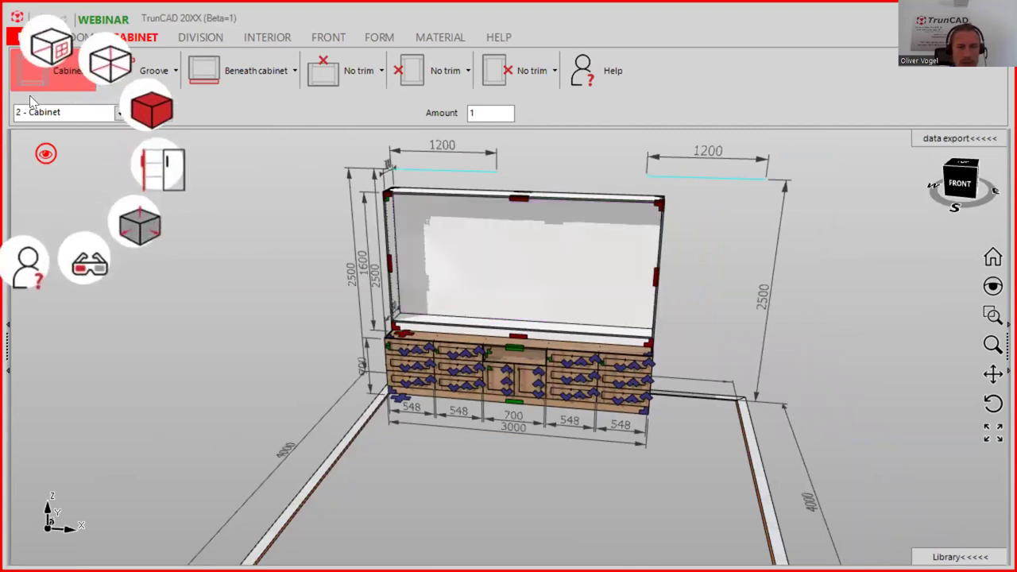
{"action": "left_click", "coordinate": [44, 60]}
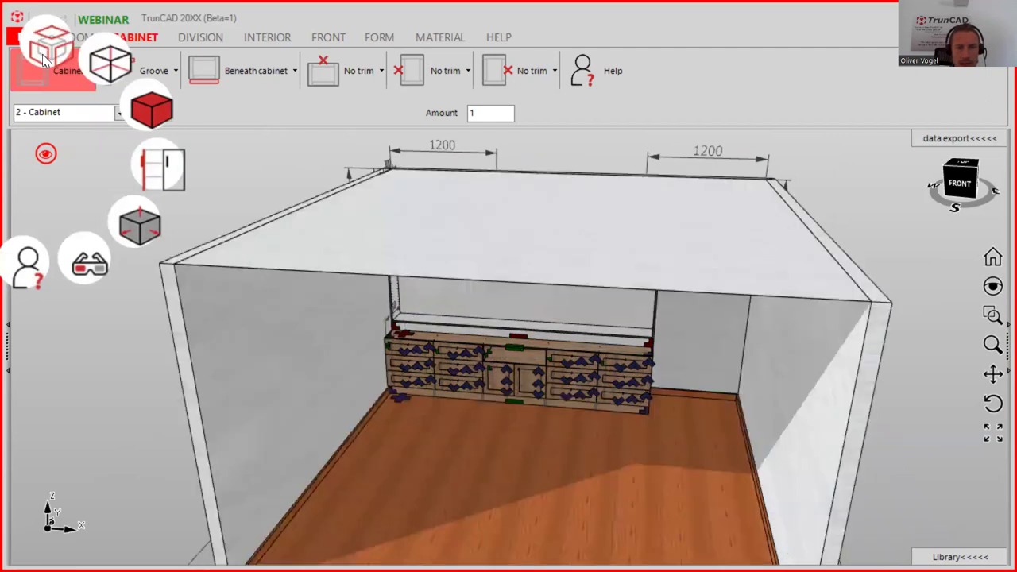
{"action": "left_click", "coordinate": [43, 60]}
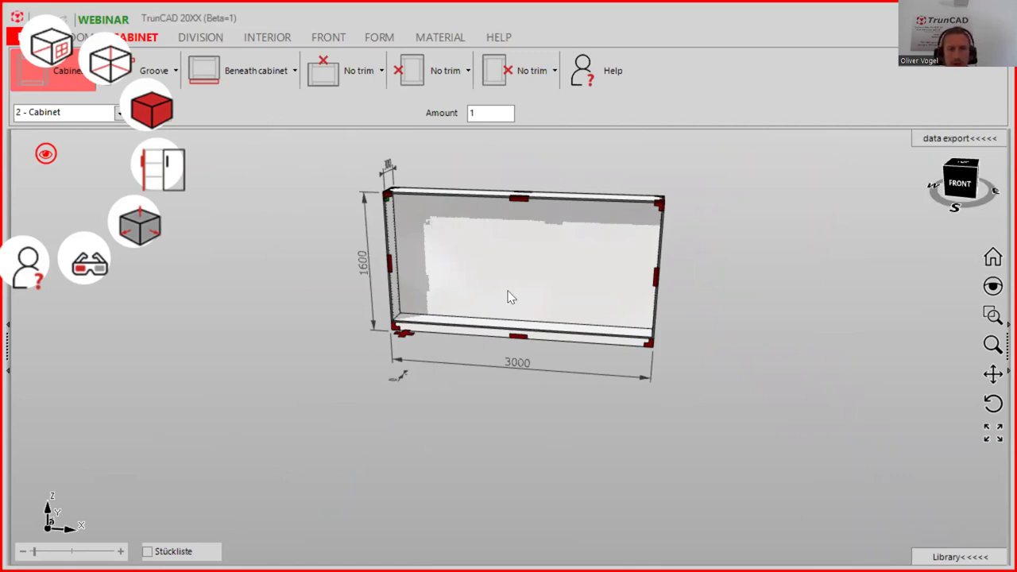
{"action": "left_click", "coordinate": [310, 125]}
{"action": "middle_click_drag", "start_coordinate": [474, 341], "coordinate": [509, 293]}
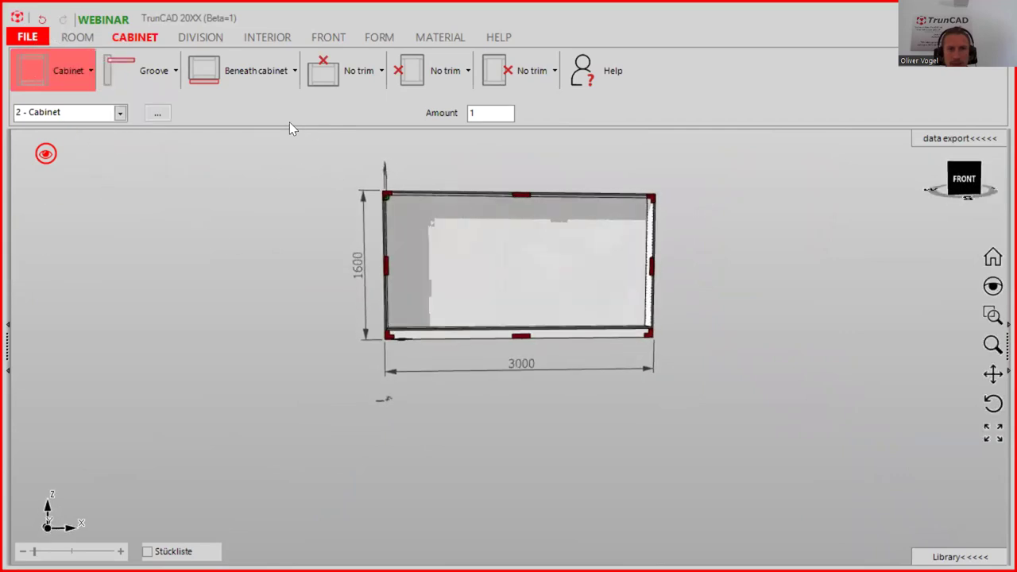
Step: Change the upper cabinet's plinth option to no plinth
{"action": "left_click", "coordinate": [265, 73]}
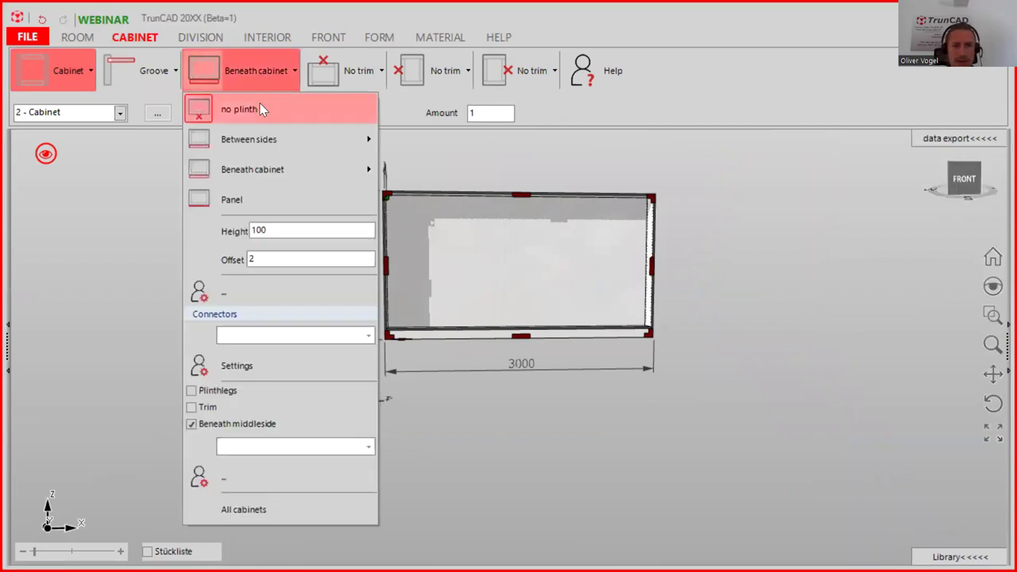
{"action": "left_click", "coordinate": [263, 110]}
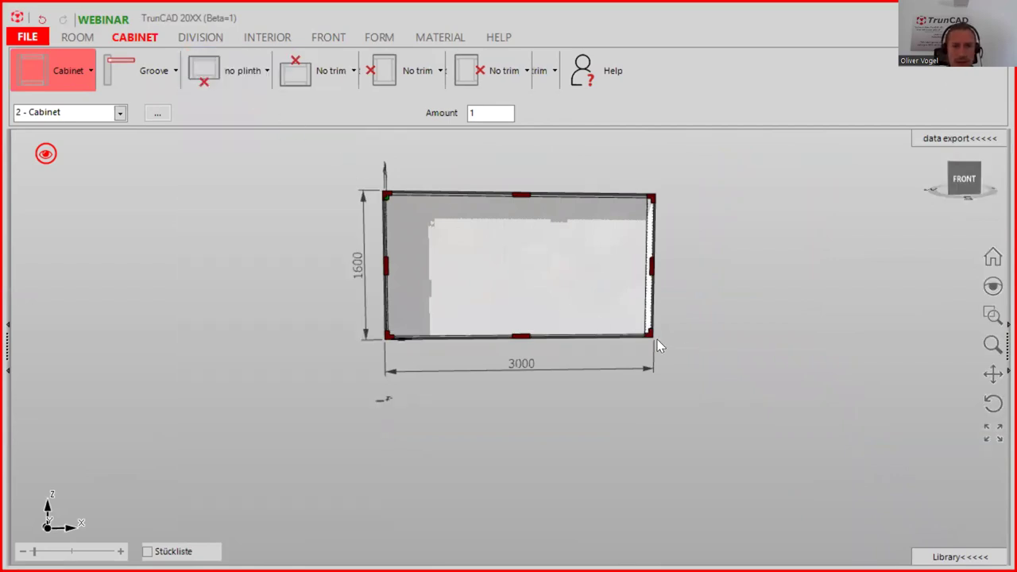
{"action": "scroll", "coordinate": [658, 343], "scroll_direction": "up", "scroll_amount": 4}
{"action": "middle_click_drag", "start_coordinate": [662, 341], "coordinate": [643, 360]}
{"action": "scroll", "coordinate": [608, 351], "scroll_direction": "down", "scroll_amount": 4}
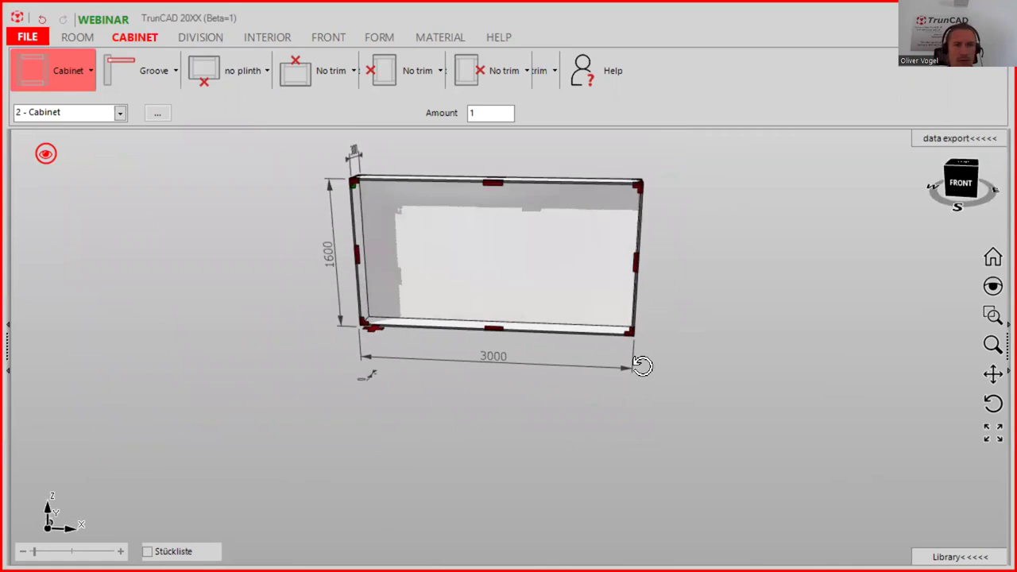
Step: Divide the upper cabinet with two vertical partitions and split its middle section with one horizontal shelf
{"action": "left_click", "coordinate": [202, 37]}
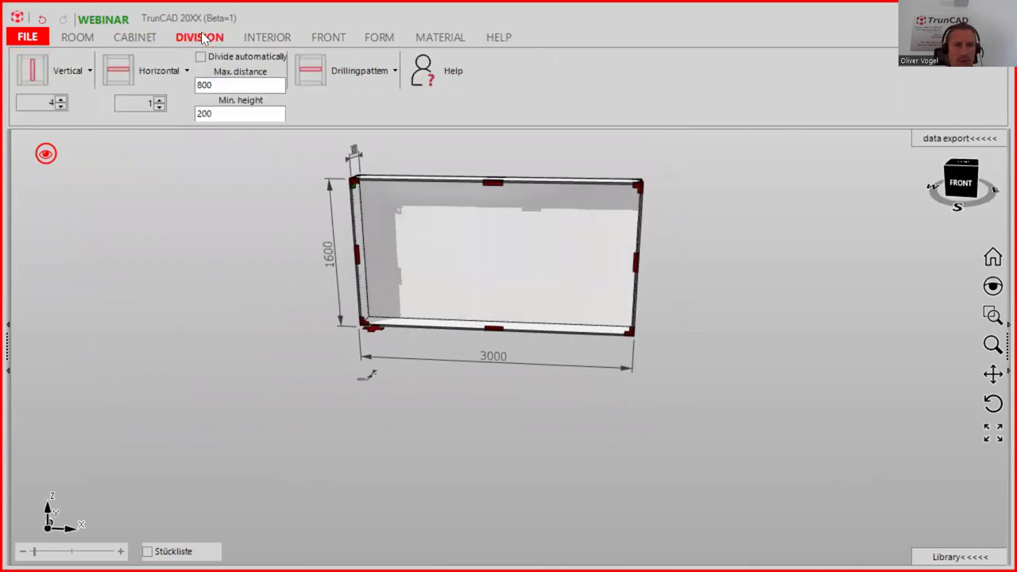
{"action": "left_click", "coordinate": [61, 106]}
{"action": "left_click", "coordinate": [61, 106]}
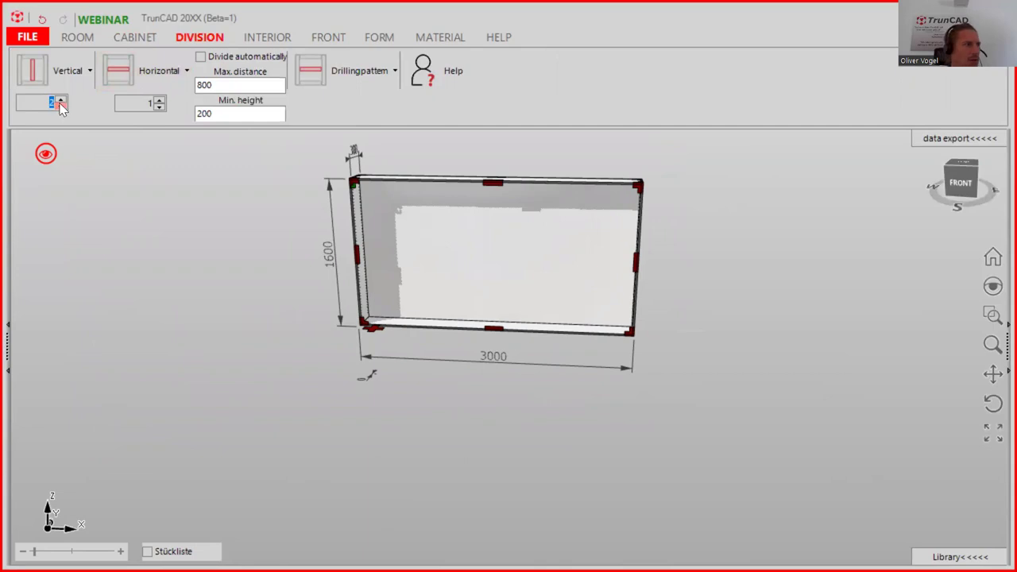
{"action": "left_click_drag", "start_coordinate": [41, 68], "coordinate": [448, 231]}
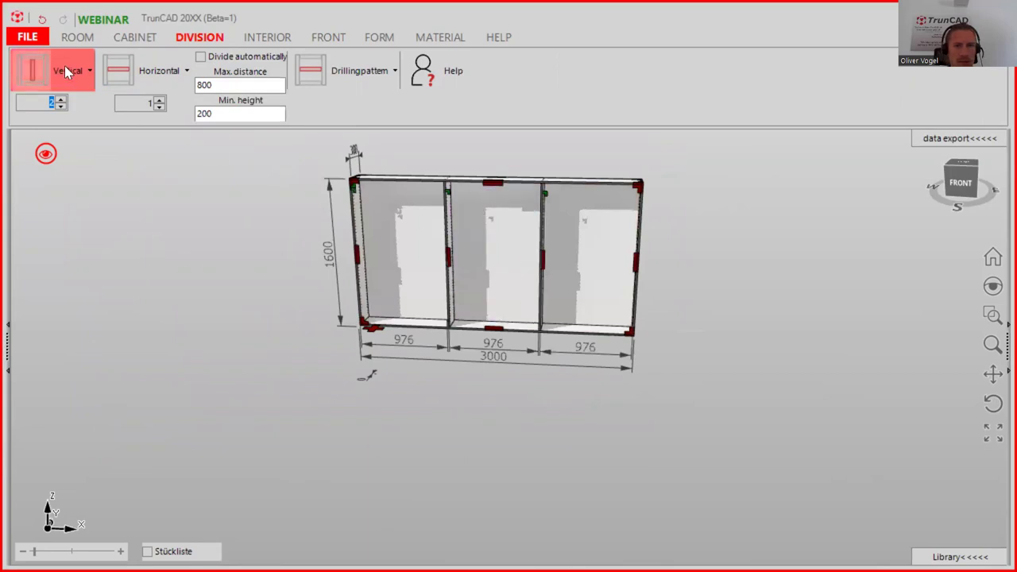
{"action": "left_click_drag", "start_coordinate": [118, 70], "coordinate": [480, 256]}
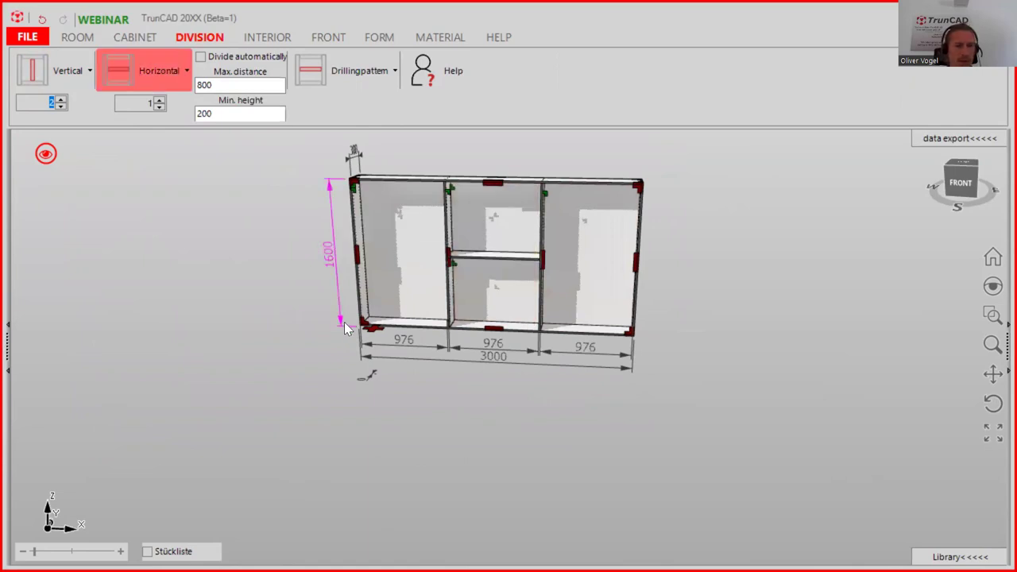
Step: Display the room with both cabinets to check the base cabinet's section widths, and isolate the upper cabinet again
{"action": "left_click", "coordinate": [45, 155]}
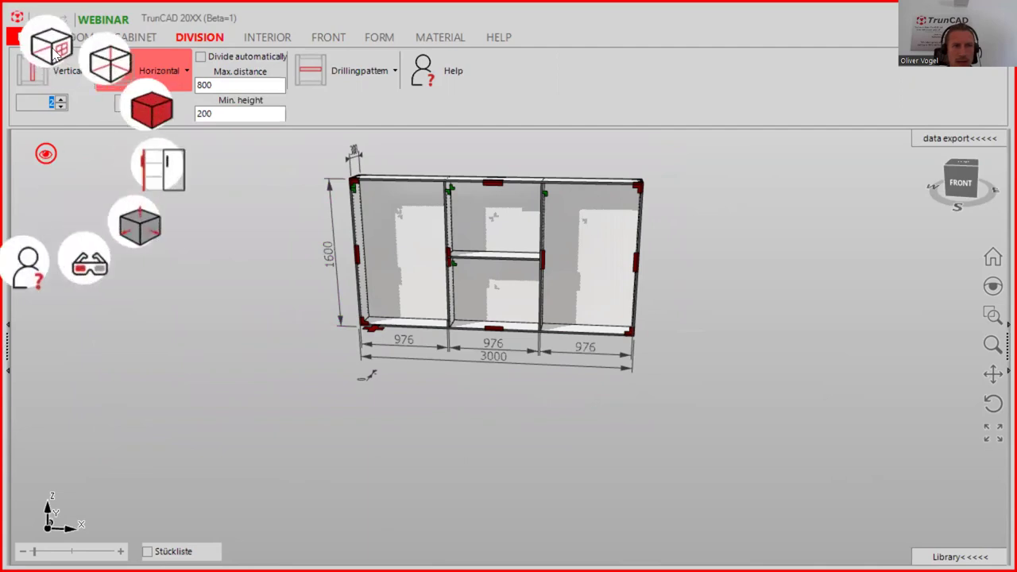
{"action": "left_click", "coordinate": [54, 53]}
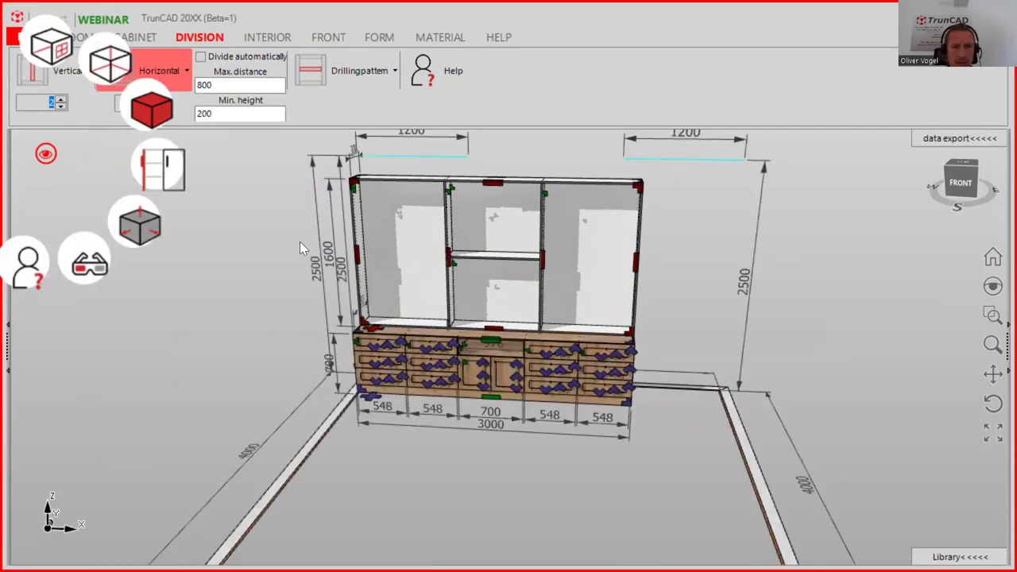
{"action": "middle_click_drag", "start_coordinate": [443, 318], "coordinate": [460, 310]}
{"action": "scroll", "coordinate": [404, 363], "scroll_direction": "up", "scroll_amount": 5}
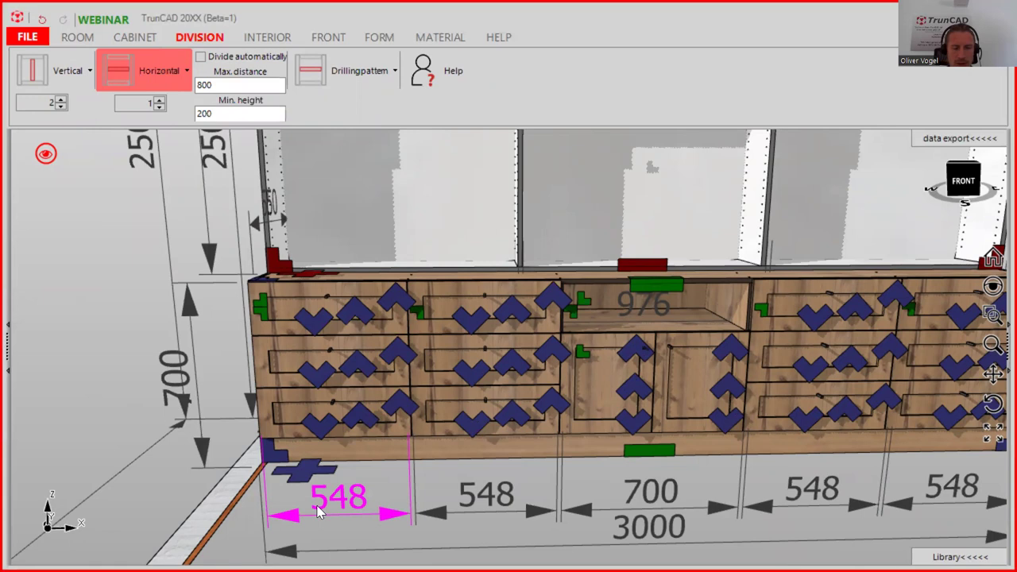
{"action": "left_click", "coordinate": [46, 155]}
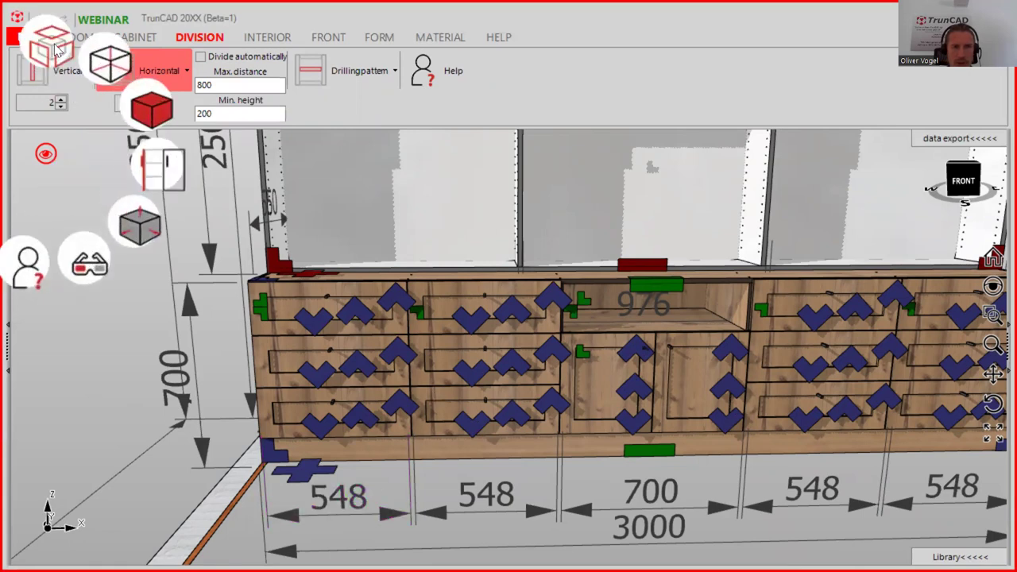
{"action": "left_click", "coordinate": [53, 46]}
{"action": "left_click", "coordinate": [54, 47]}
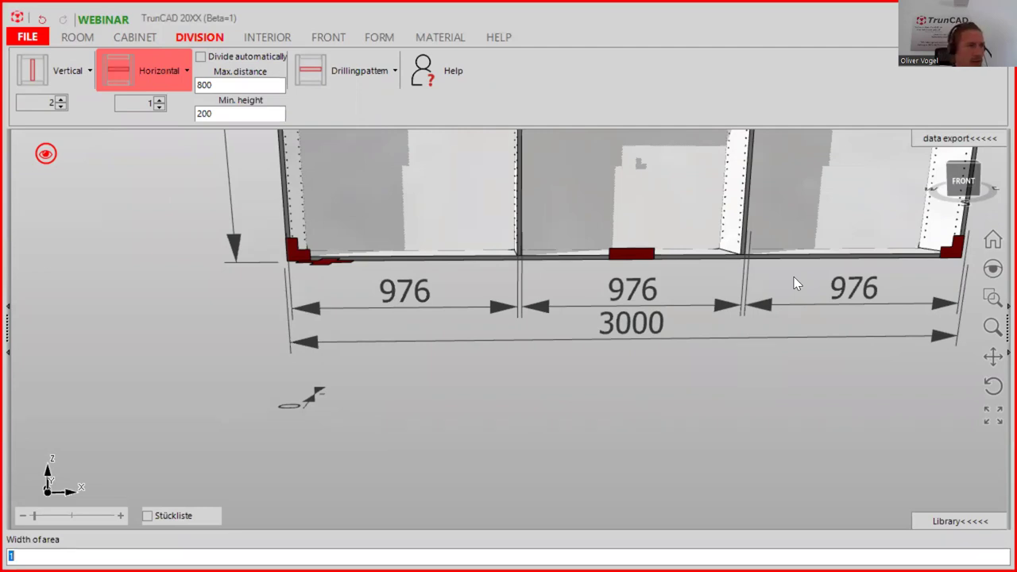
Step: Set the widths of the upper cabinet's two outer sections to 548 each
{"action": "type", "text": "548"}
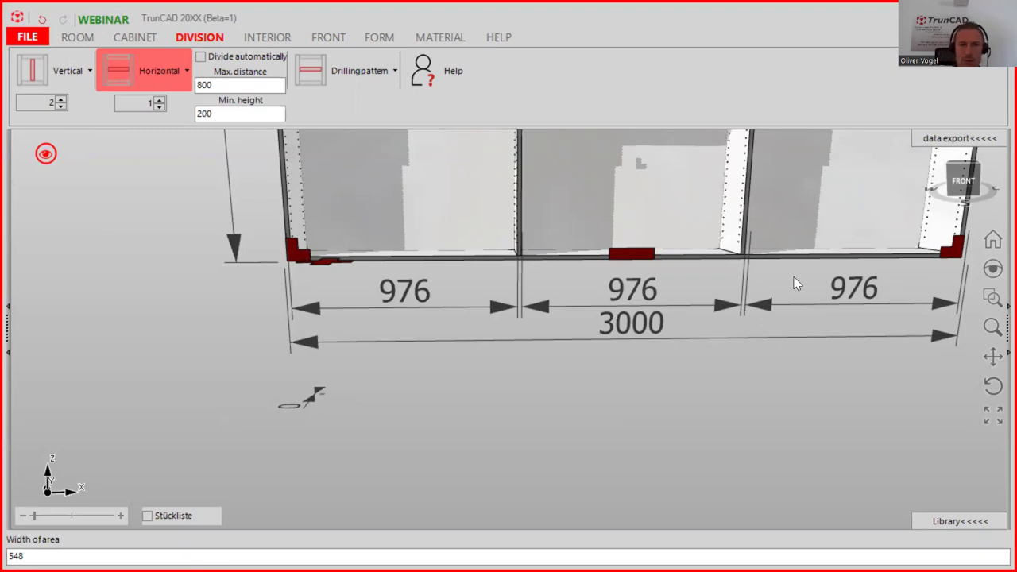
{"action": "key", "text": "Return"}
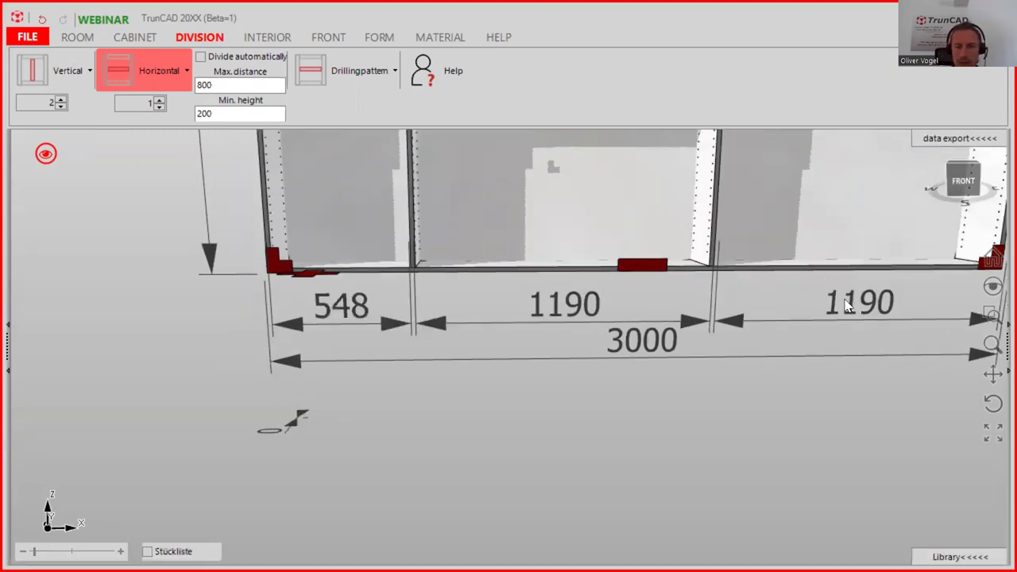
{"action": "left_click", "coordinate": [738, 326]}
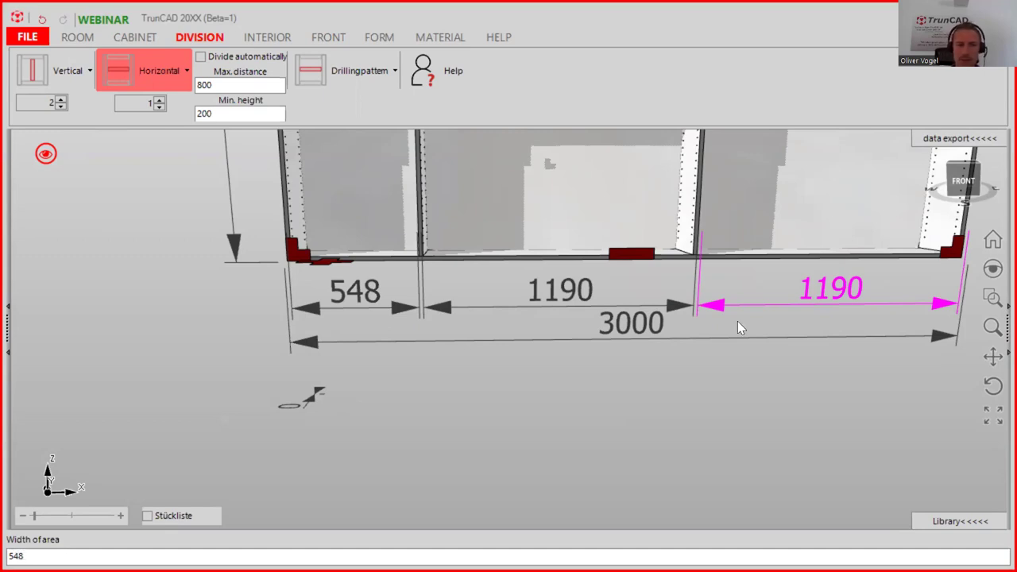
{"action": "key", "text": "Return"}
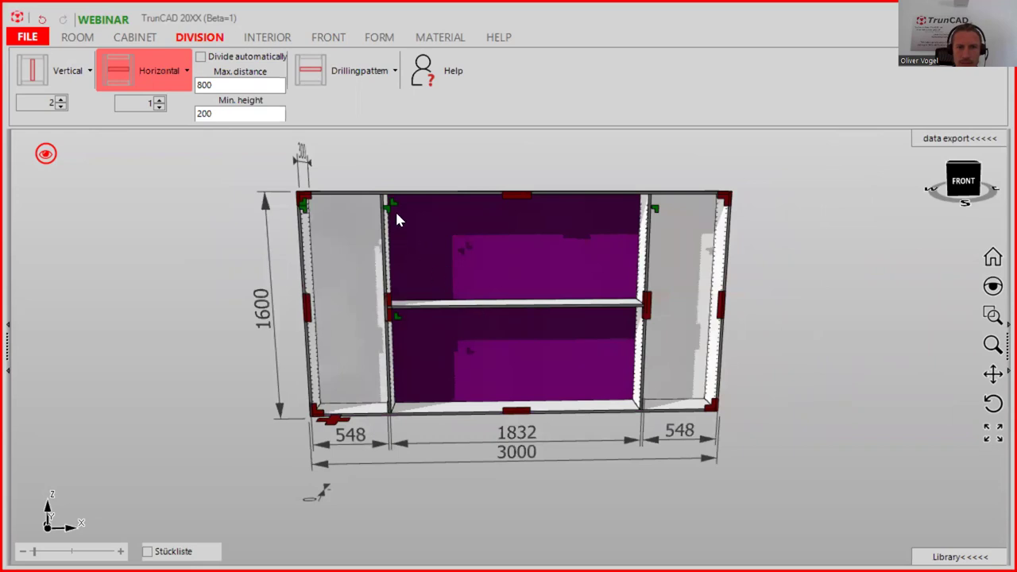
Step: Set the height of the upper compartment in the upper cabinet's middle section to 300
{"action": "scroll", "coordinate": [395, 210], "scroll_direction": "up", "scroll_amount": 1}
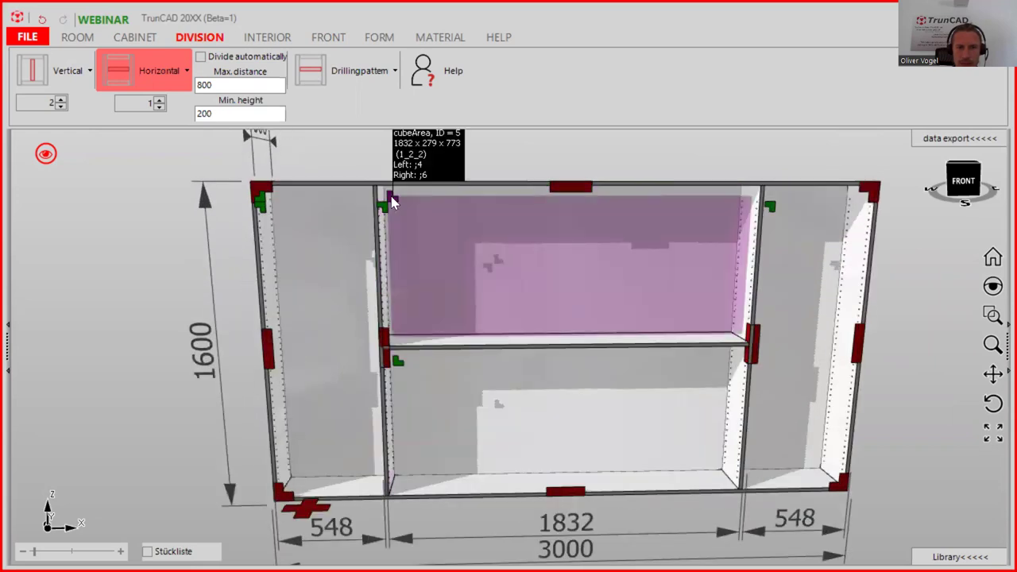
{"action": "right_click", "coordinate": [391, 203]}
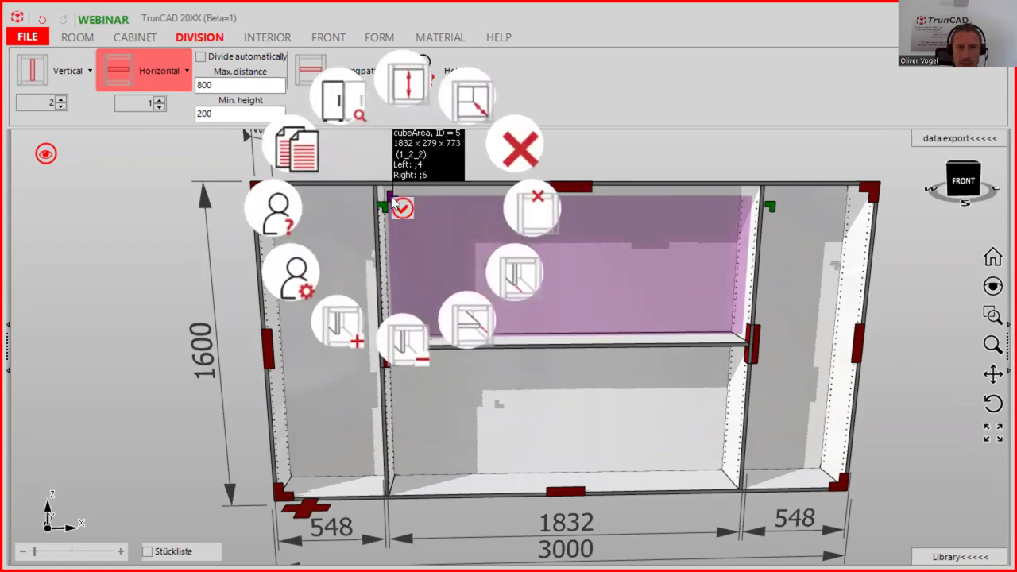
{"action": "left_click", "coordinate": [402, 93]}
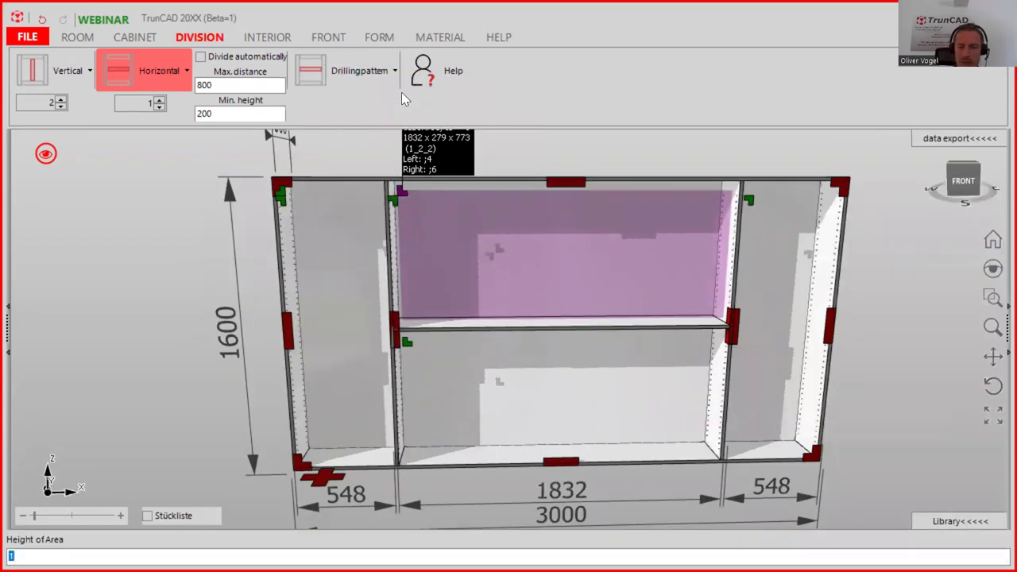
{"action": "type", "text": "300"}
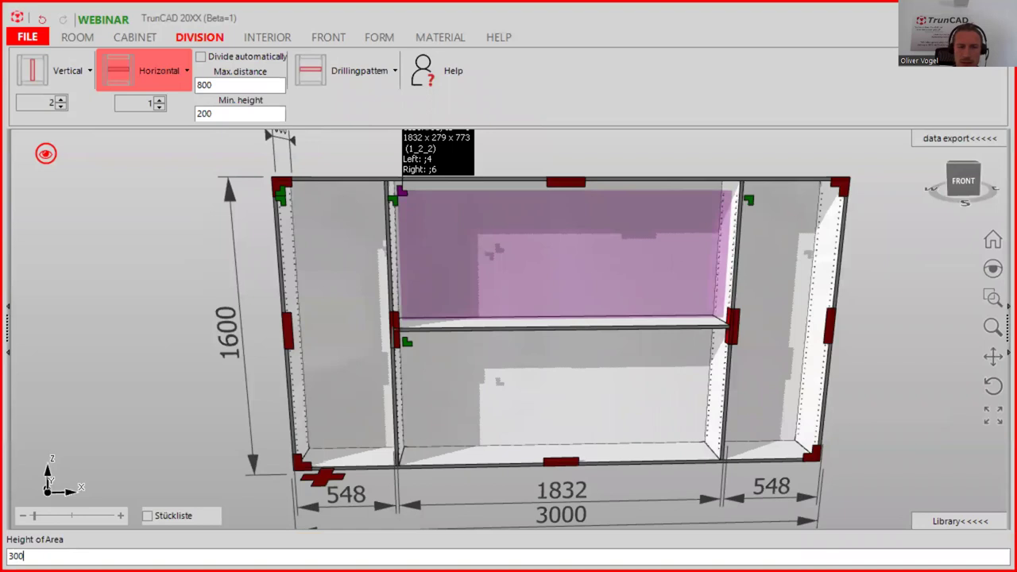
{"action": "key", "text": "Return"}
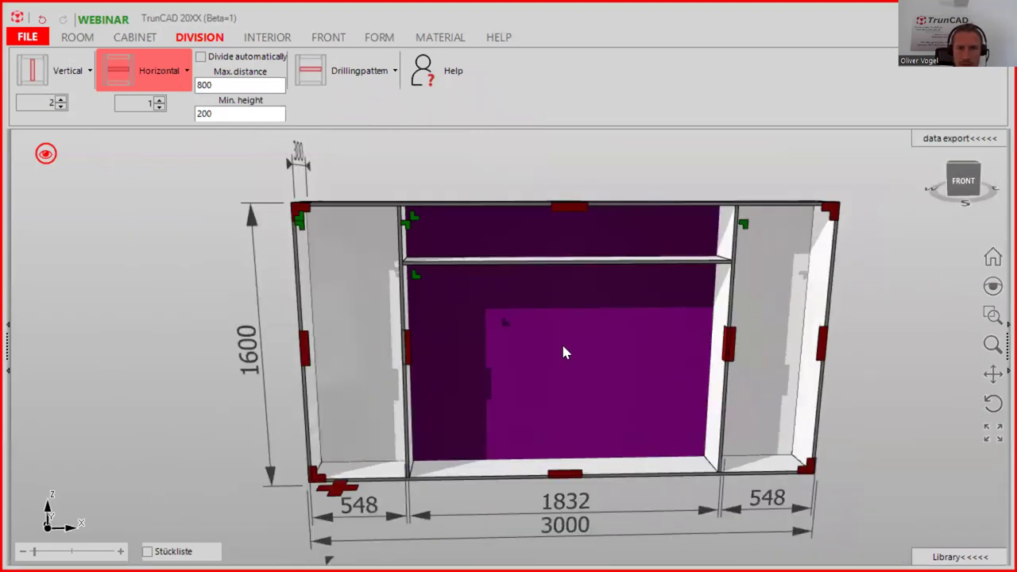
Step: Change the joint at the upper cabinet's bottom panel so the vertical partitions run through to its underside
{"action": "middle_click_drag", "start_coordinate": [562, 349], "coordinate": [543, 360]}
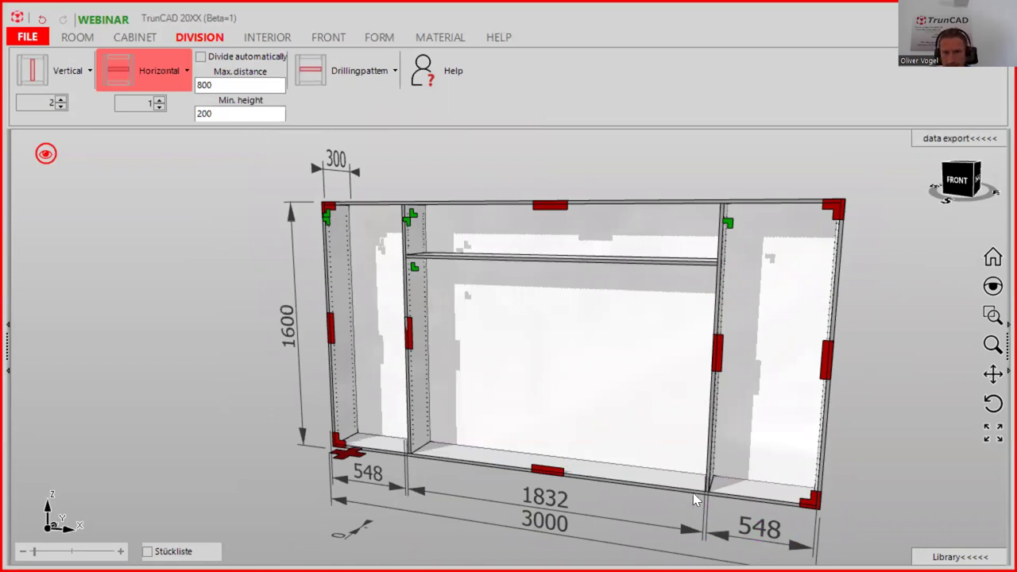
{"action": "scroll", "coordinate": [693, 493], "scroll_direction": "up", "scroll_amount": 3}
{"action": "scroll", "coordinate": [693, 493], "scroll_direction": "up", "scroll_amount": 2}
{"action": "middle_click_drag", "start_coordinate": [748, 509], "coordinate": [651, 510]}
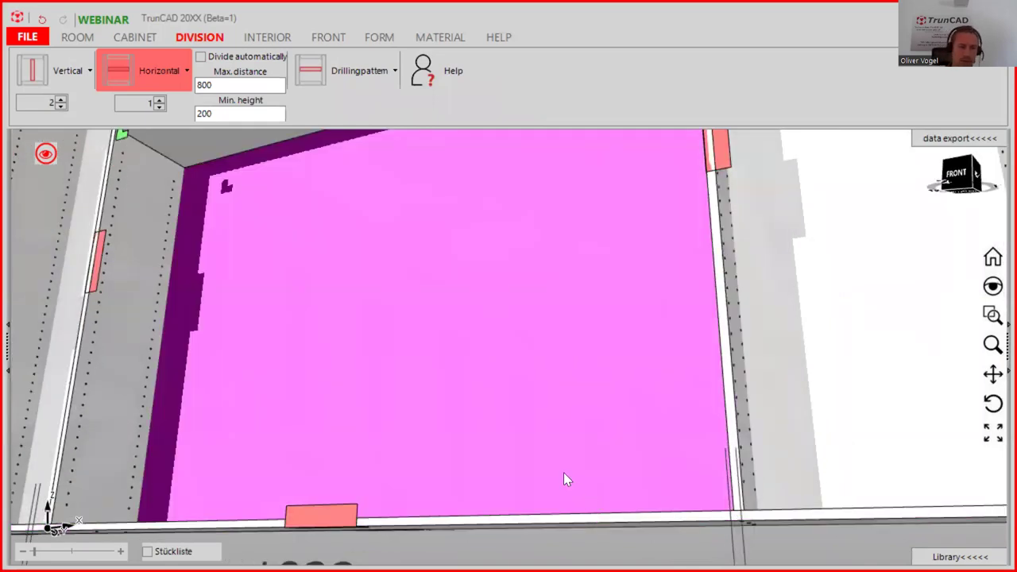
{"action": "scroll", "coordinate": [554, 488], "scroll_direction": "down", "scroll_amount": 2}
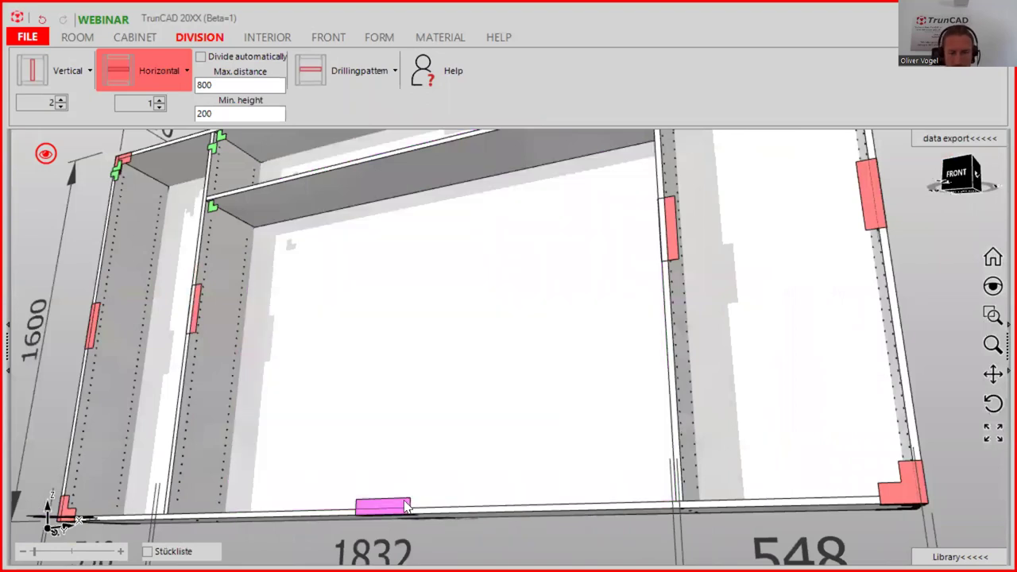
{"action": "middle_click_drag", "start_coordinate": [405, 507], "coordinate": [402, 370]}
{"action": "right_click", "coordinate": [397, 374]}
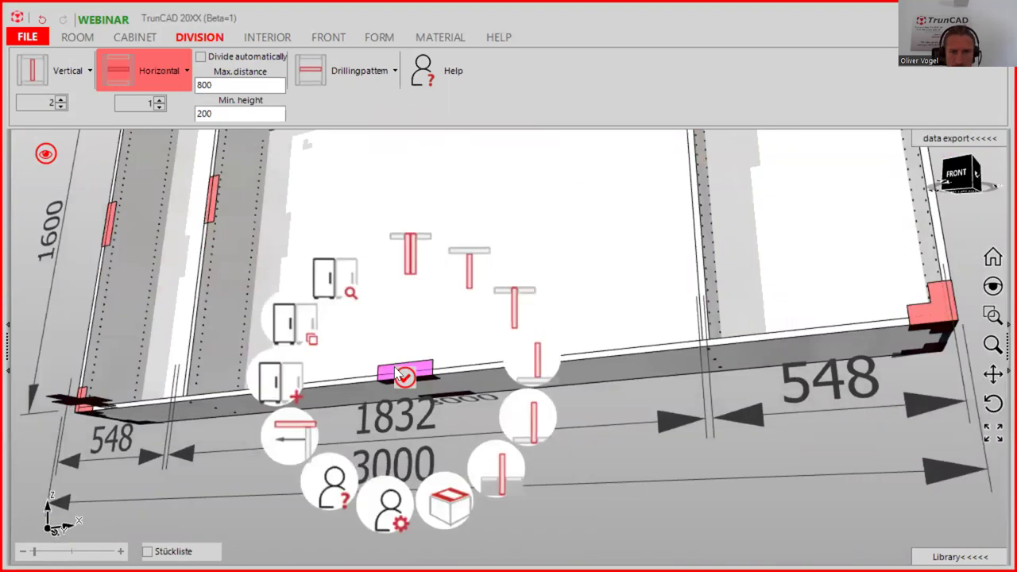
{"action": "left_click", "coordinate": [533, 427]}
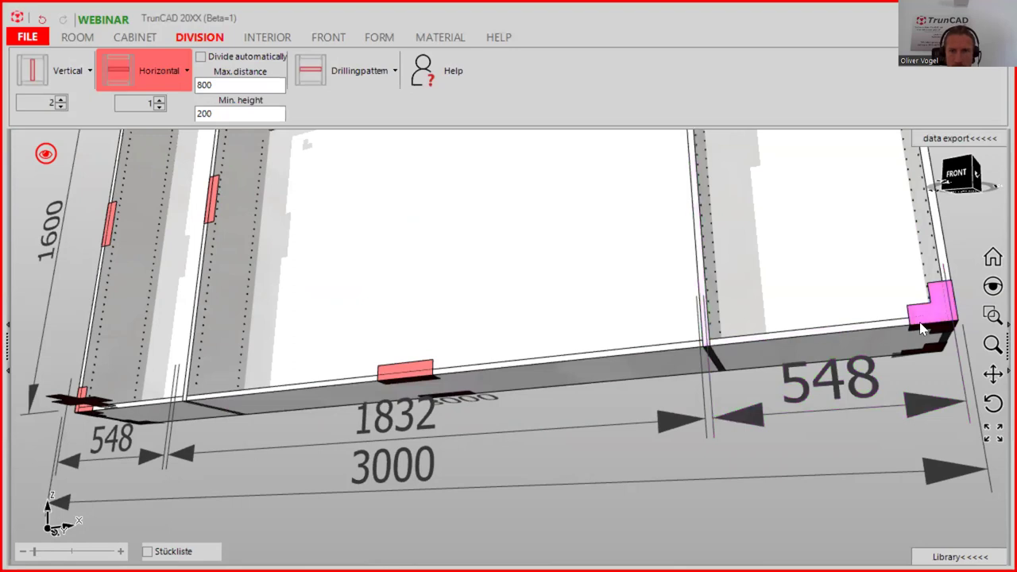
Step: Remove the upper cabinet's bottom panel at its lower corner joint
{"action": "middle_click_drag", "start_coordinate": [930, 321], "coordinate": [648, 375]}
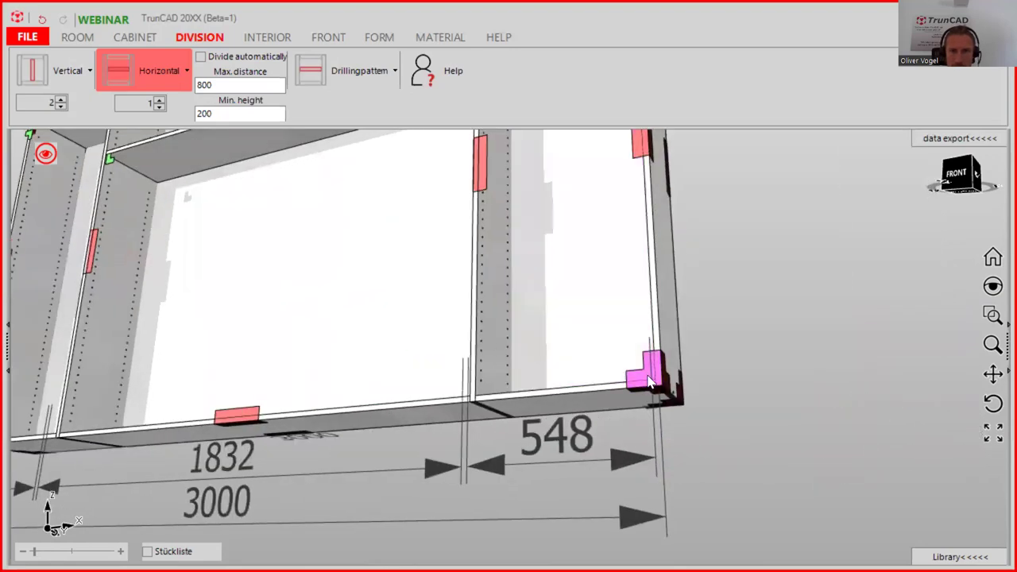
{"action": "left_click", "coordinate": [648, 380]}
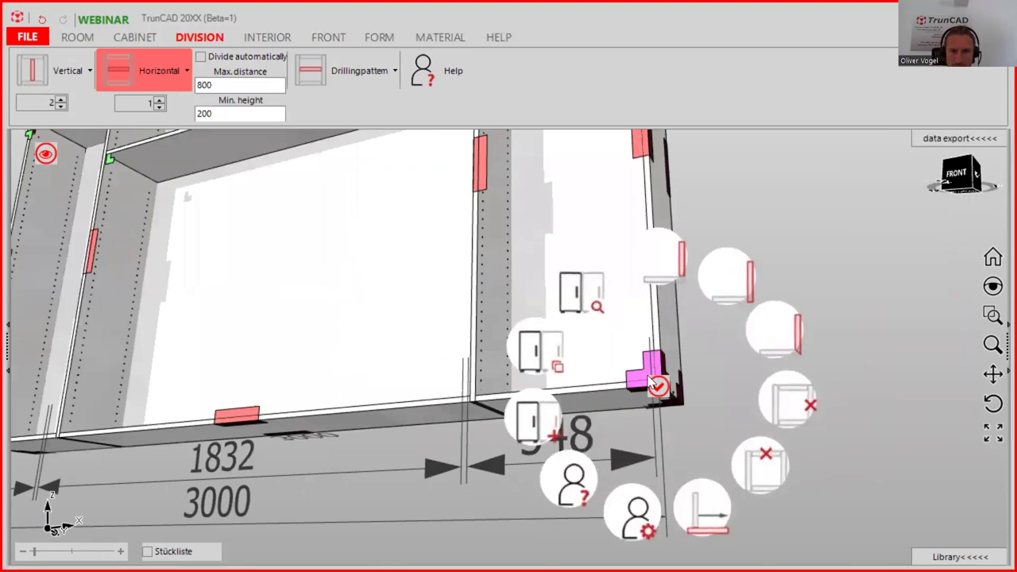
{"action": "left_click", "coordinate": [761, 454]}
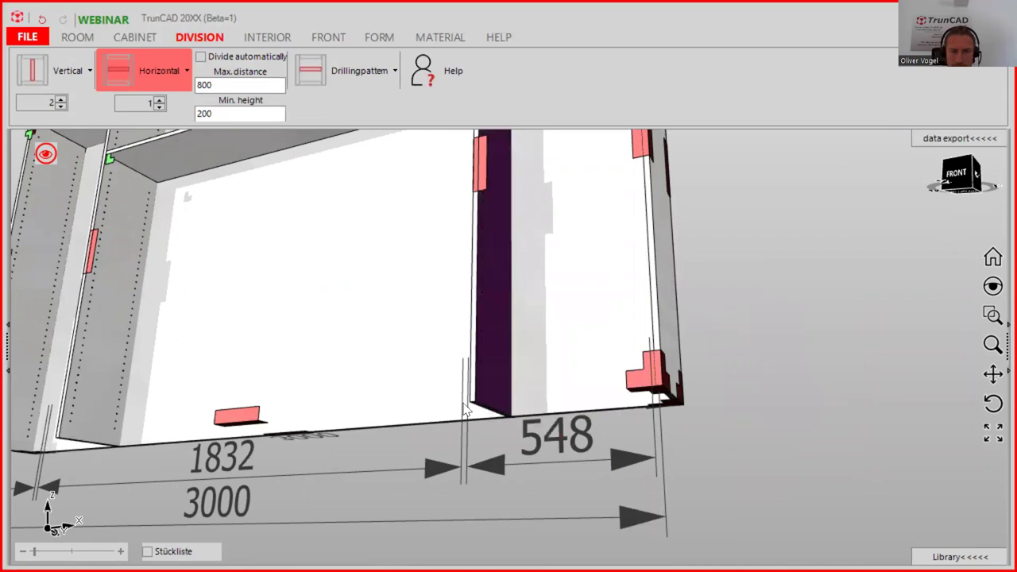
Step: Try the shorter partition joint at the open cabinet bottom, check the gap, and restore the partitions to run down to the lower edge
{"action": "scroll", "coordinate": [465, 405], "scroll_direction": "up", "scroll_amount": 3}
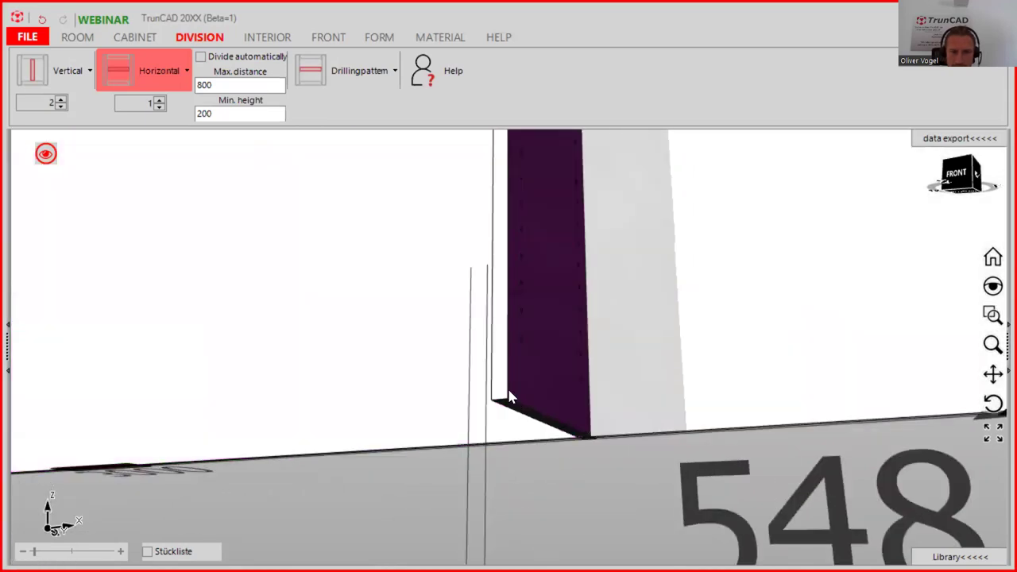
{"action": "scroll", "coordinate": [509, 399], "scroll_direction": "down", "scroll_amount": 2}
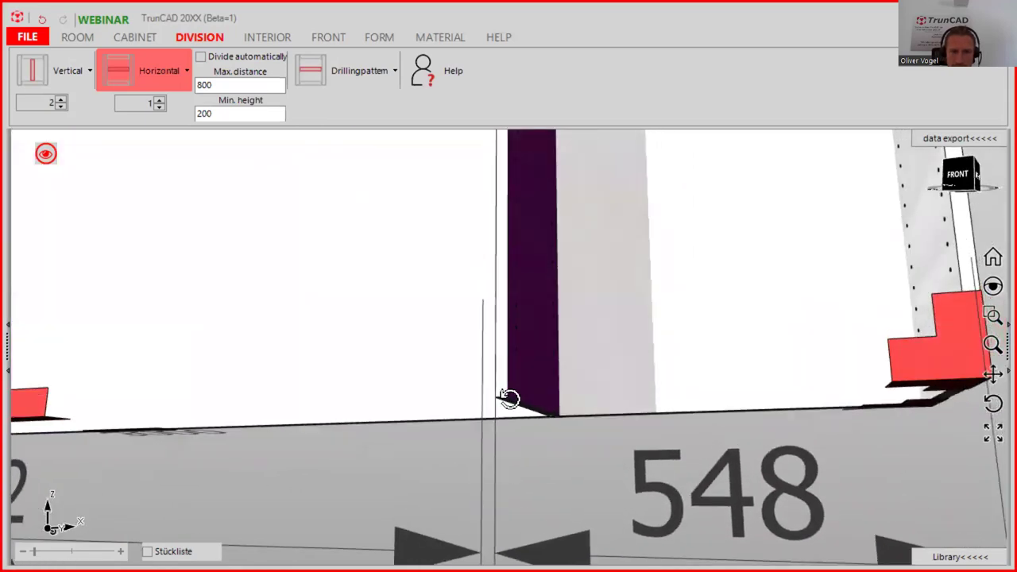
{"action": "scroll", "coordinate": [77, 417], "scroll_direction": "up", "scroll_amount": 1}
{"action": "left_click", "coordinate": [73, 420]}
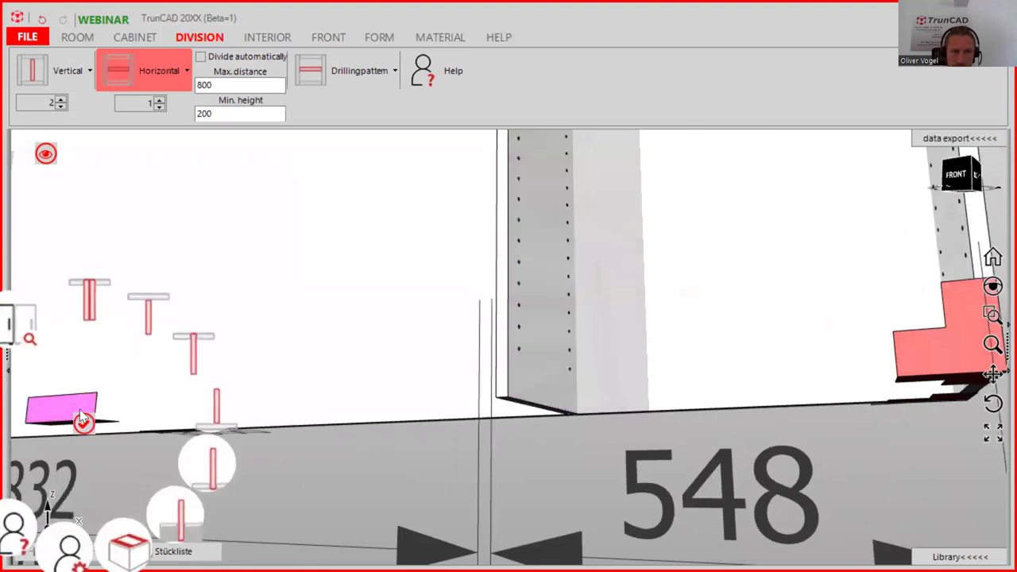
{"action": "left_click", "coordinate": [217, 417]}
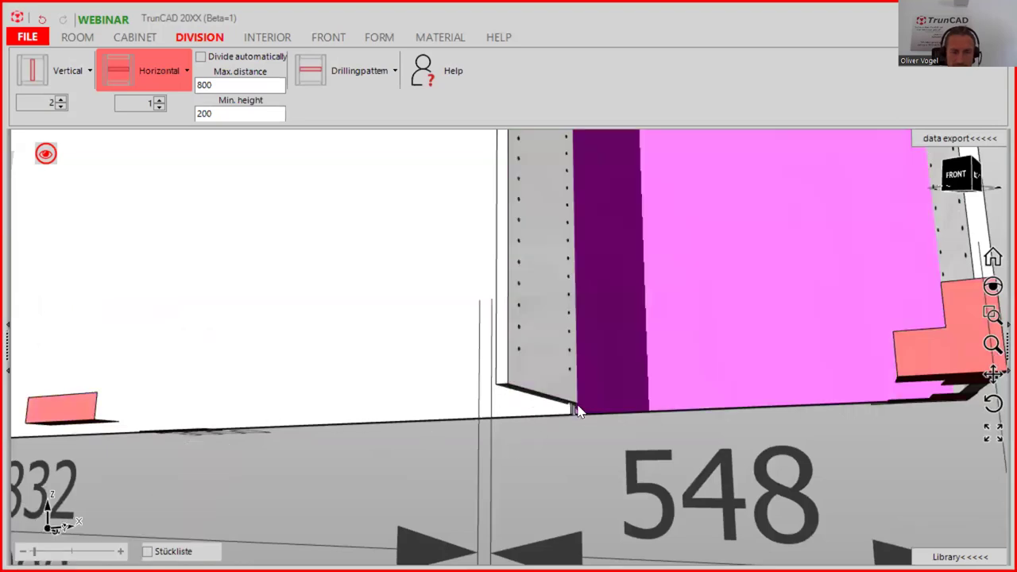
{"action": "scroll", "coordinate": [578, 409], "scroll_direction": "up", "scroll_amount": 4}
{"action": "middle_click_drag", "start_coordinate": [572, 416], "coordinate": [590, 440]}
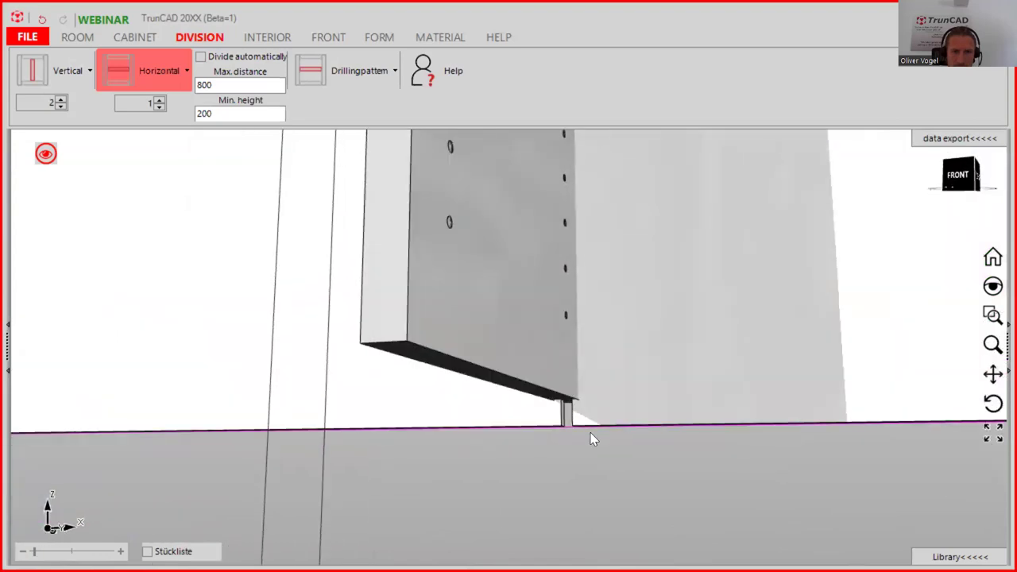
{"action": "scroll", "coordinate": [587, 430], "scroll_direction": "down", "scroll_amount": 5}
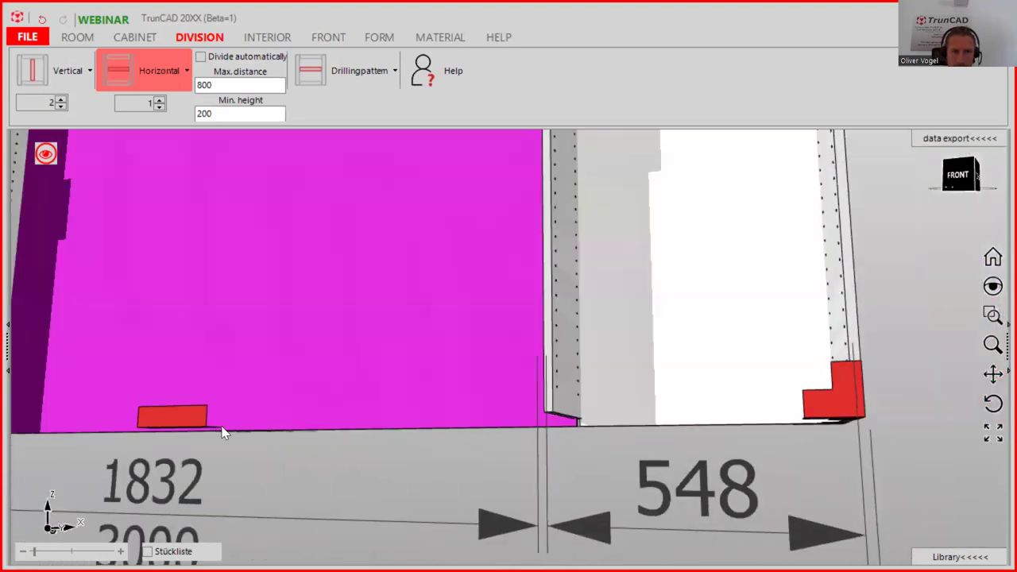
{"action": "left_click", "coordinate": [199, 424]}
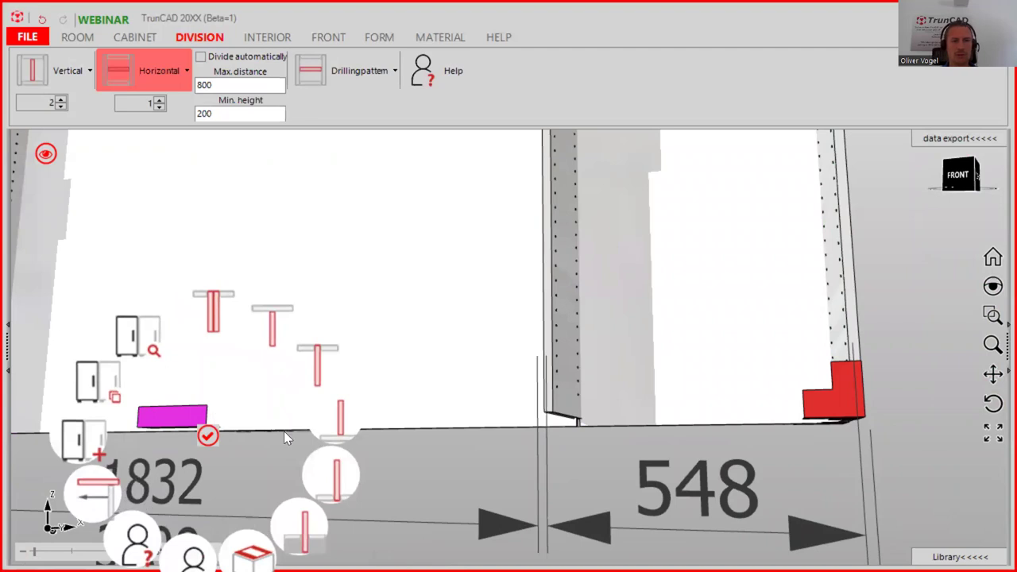
{"action": "left_click", "coordinate": [338, 469]}
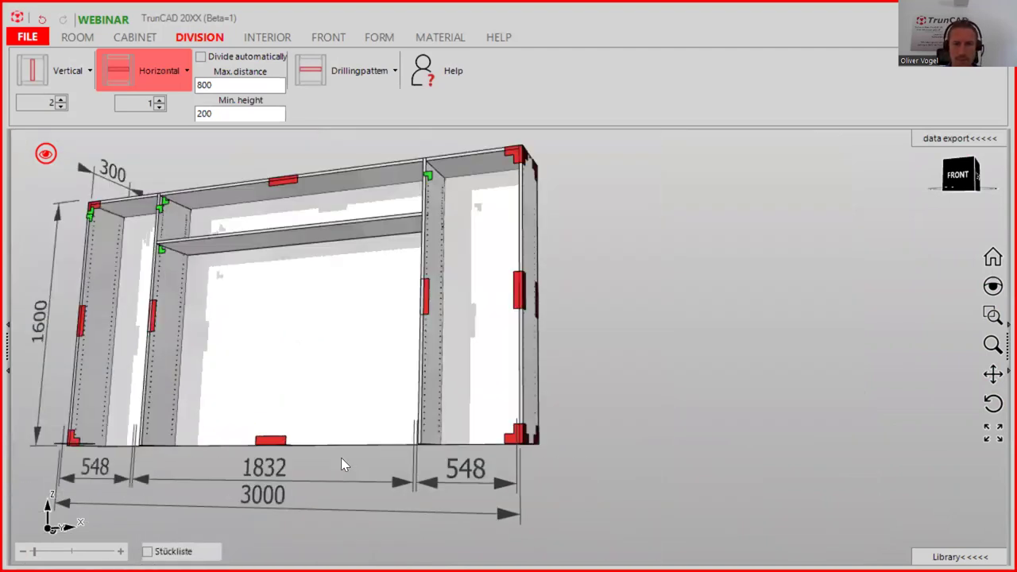
Step: Divide the upper compartment of the middle section with two vertical partitions
{"action": "middle_click_drag", "start_coordinate": [568, 388], "coordinate": [535, 393]}
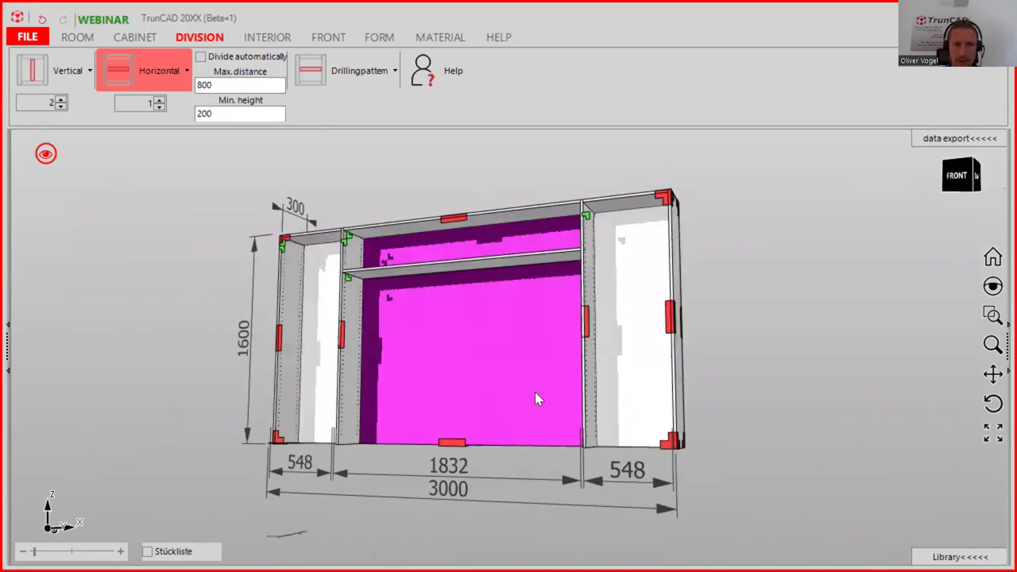
{"action": "mouse_move", "coordinate": [534, 392]}
{"action": "middle_mouse_down"}
{"action": "mouse_move", "coordinate": [532, 446]}
{"action": "mouse_move", "coordinate": [538, 397]}
{"action": "mouse_move", "coordinate": [551, 400]}
{"action": "middle_mouse_up"}
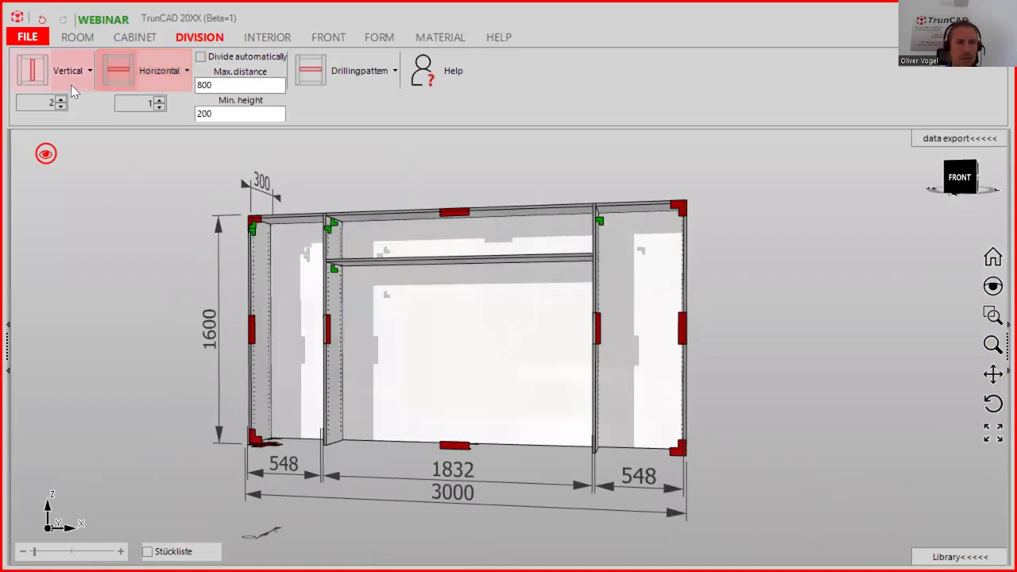
{"action": "left_click", "coordinate": [23, 61]}
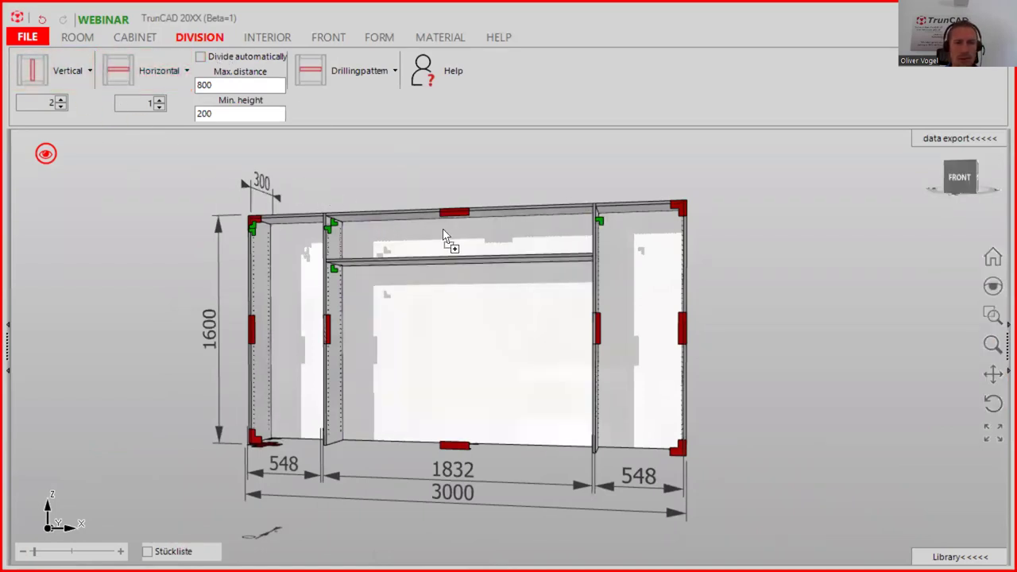
{"action": "left_click", "coordinate": [385, 254]}
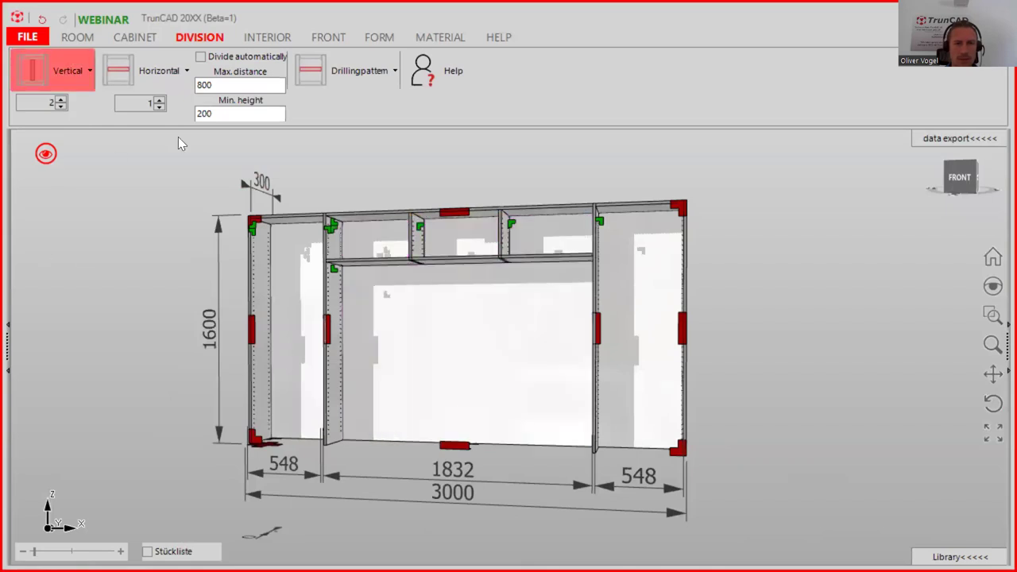
Step: Set the width of the central compartment in the middle section's top row to a proportion of 2
{"action": "middle_click_drag", "start_coordinate": [413, 140], "coordinate": [412, 155]}
{"action": "scroll", "coordinate": [429, 239], "scroll_direction": "up", "scroll_amount": 5}
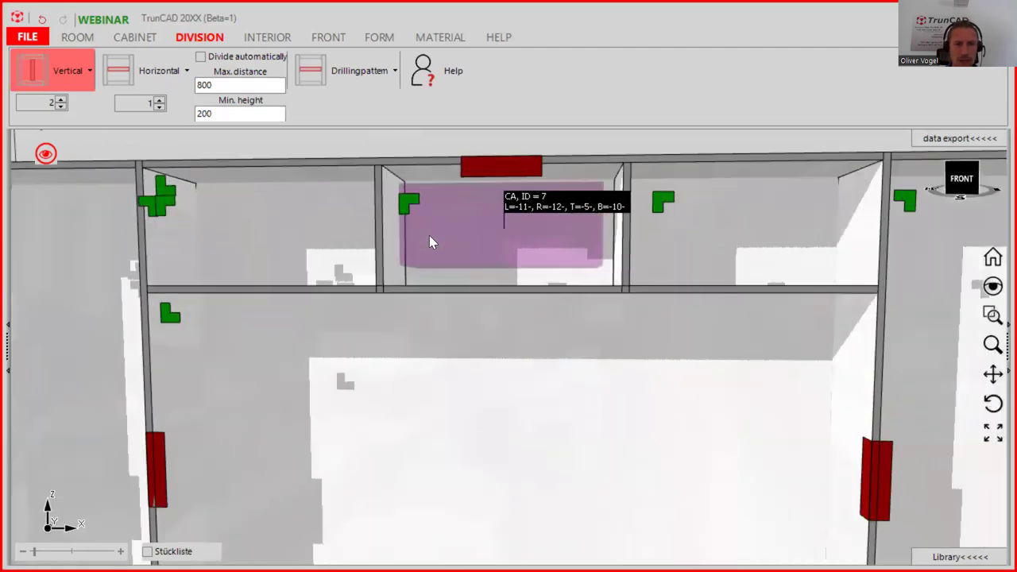
{"action": "middle_click_drag", "start_coordinate": [420, 214], "coordinate": [397, 223]}
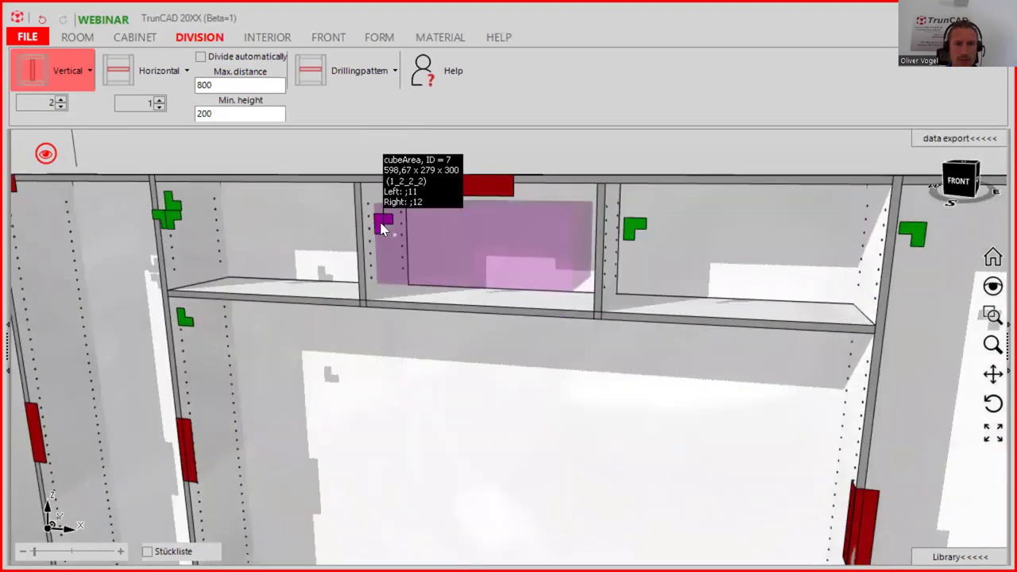
{"action": "right_click", "coordinate": [382, 228]}
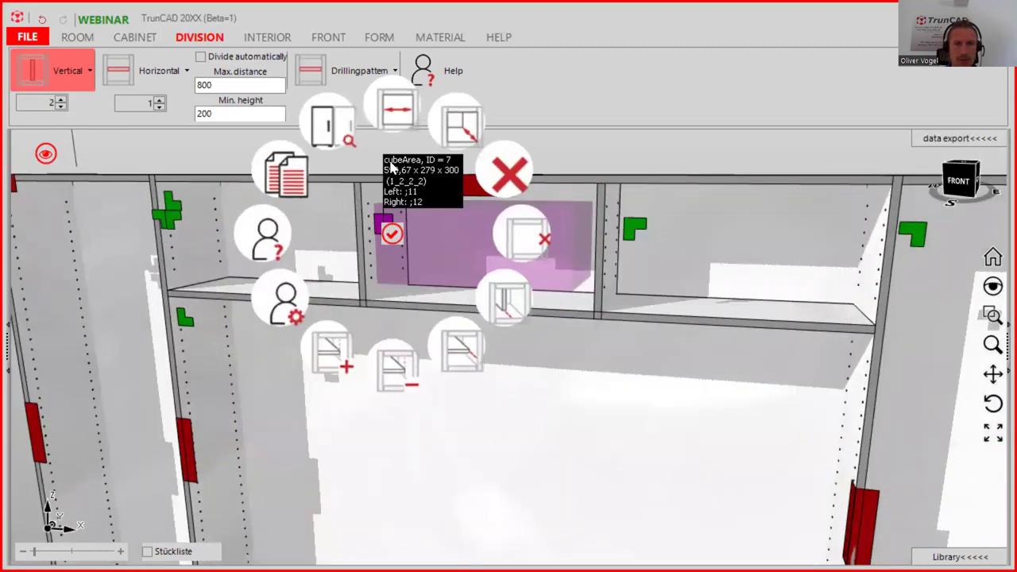
{"action": "left_click", "coordinate": [392, 117]}
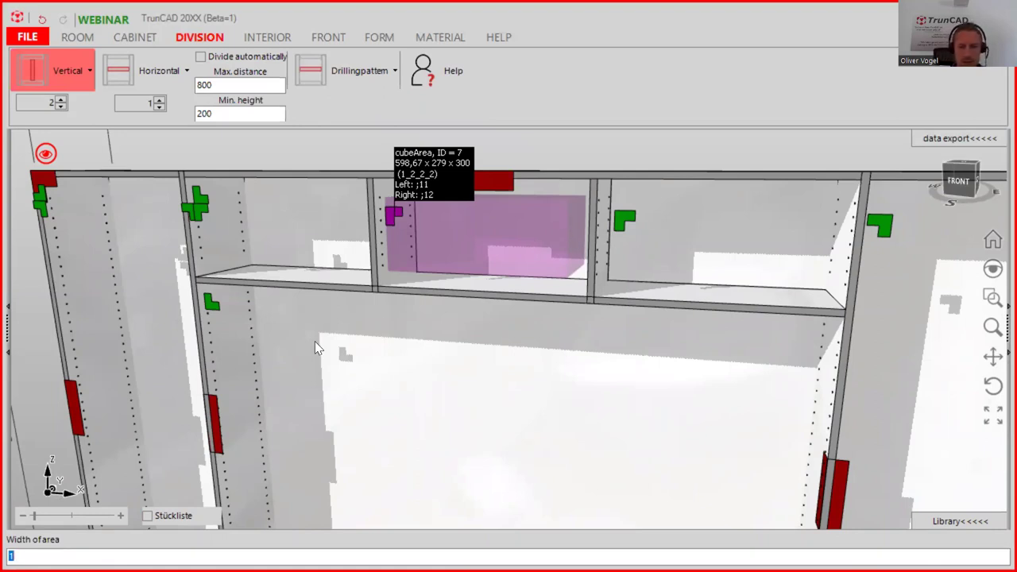
{"action": "type", "text": "2"}
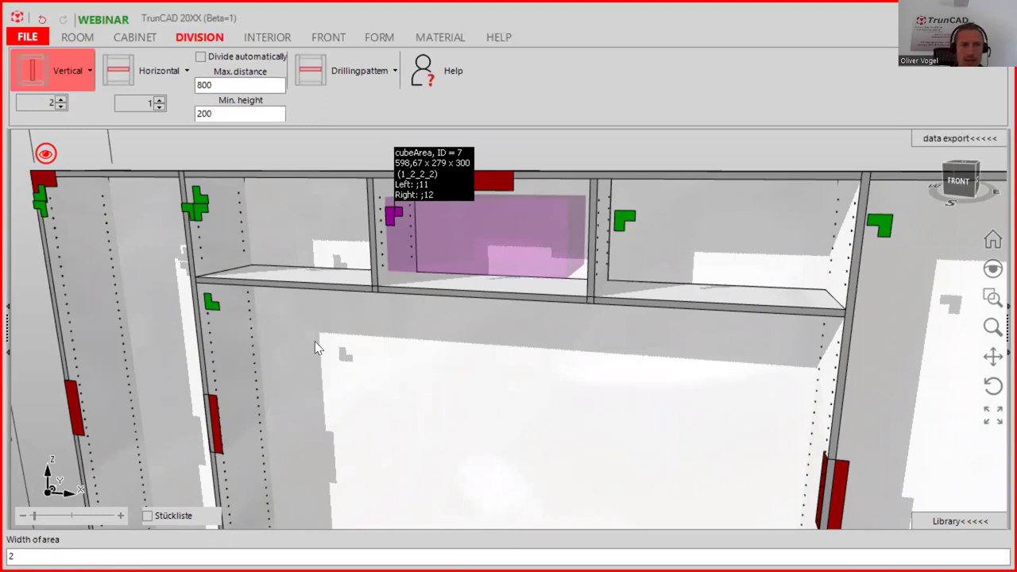
{"action": "key", "text": "Return"}
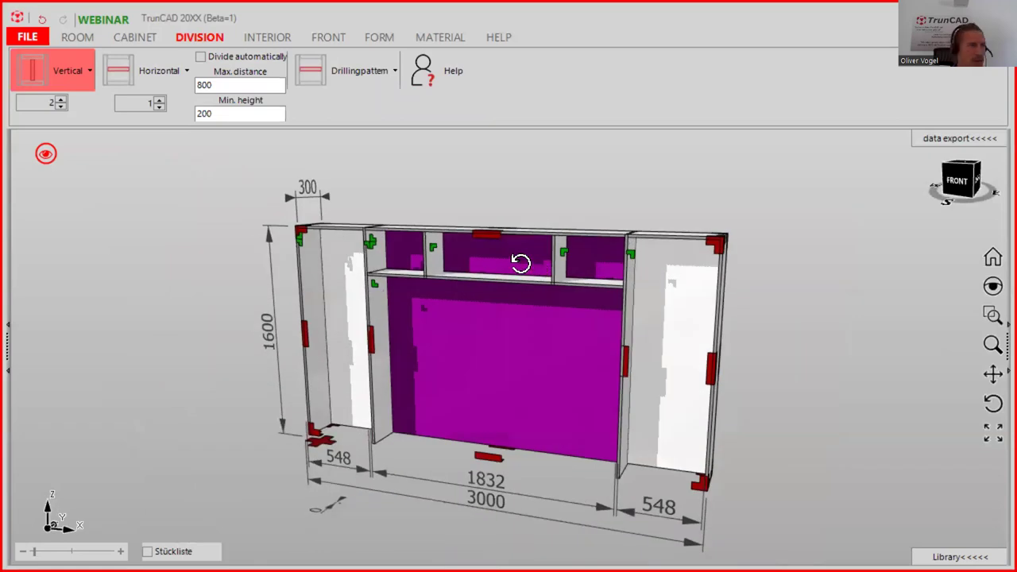
{"action": "left_click_drag", "start_coordinate": [466, 263], "coordinate": [540, 282]}
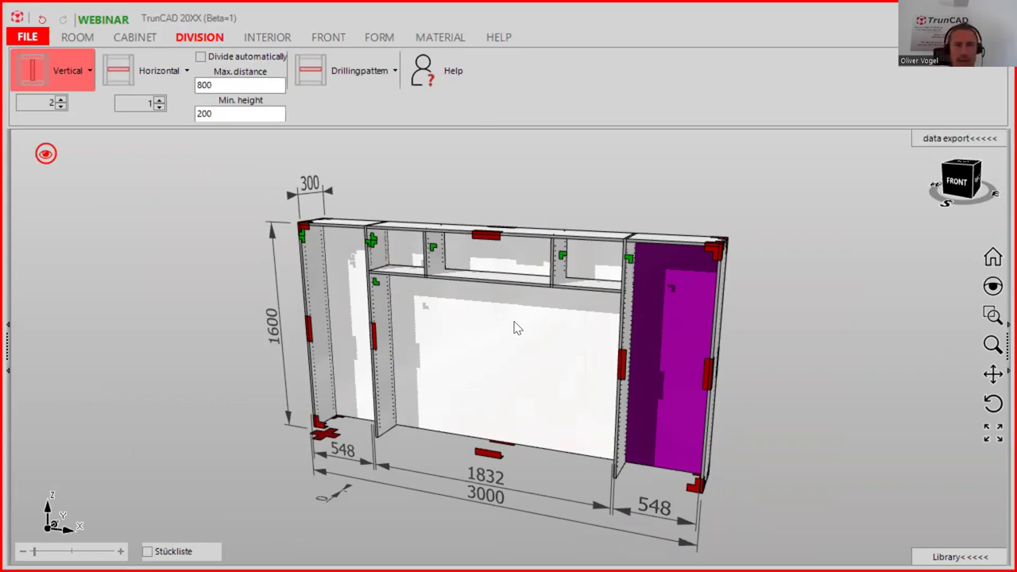
Step: Set the adjustable shelf drilling to a group of holes with 5 holes
{"action": "left_click", "coordinate": [268, 40]}
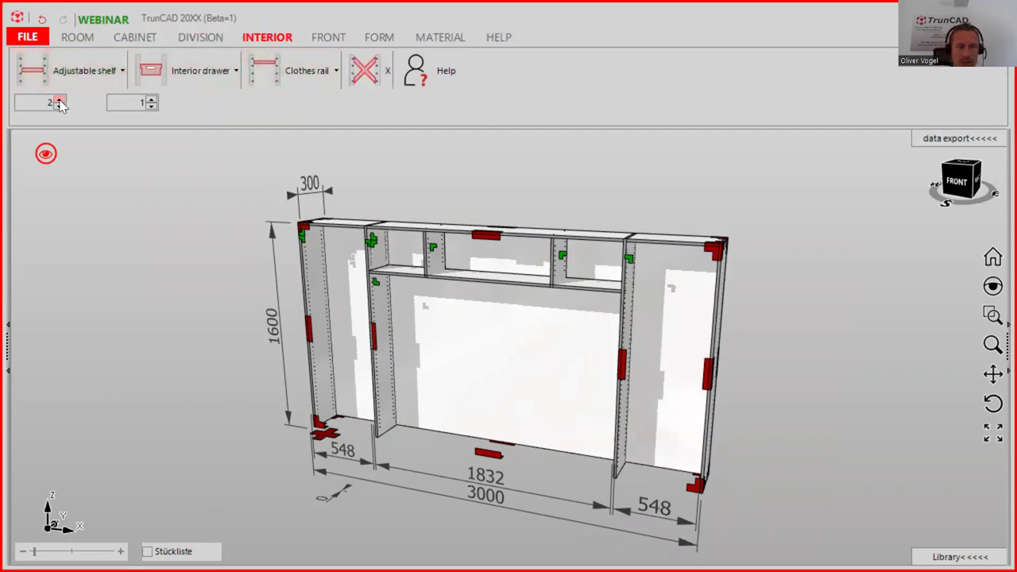
{"action": "left_click", "coordinate": [100, 71]}
{"action": "mouse_move", "coordinate": [110, 161]}
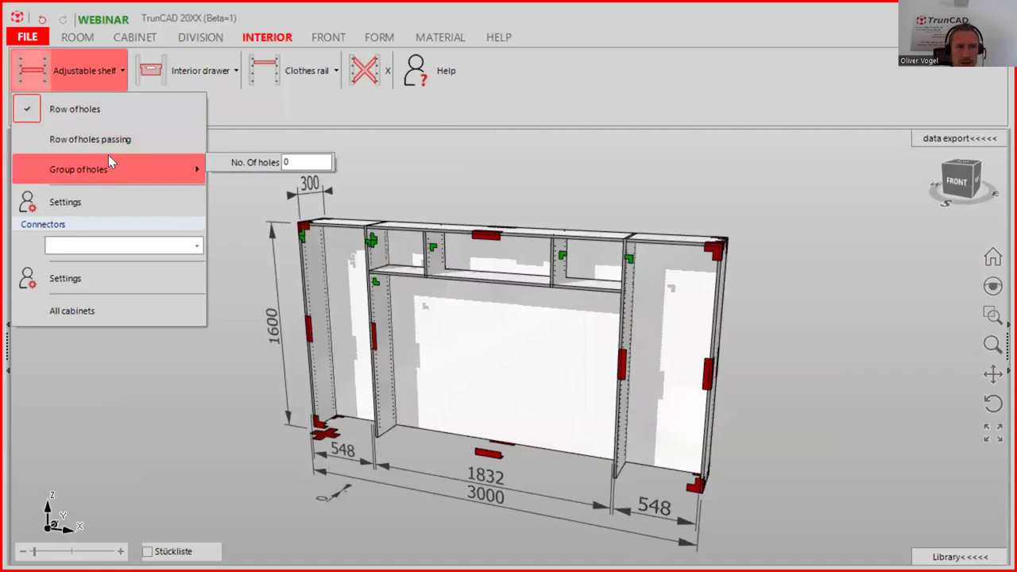
{"action": "left_click", "coordinate": [99, 167]}
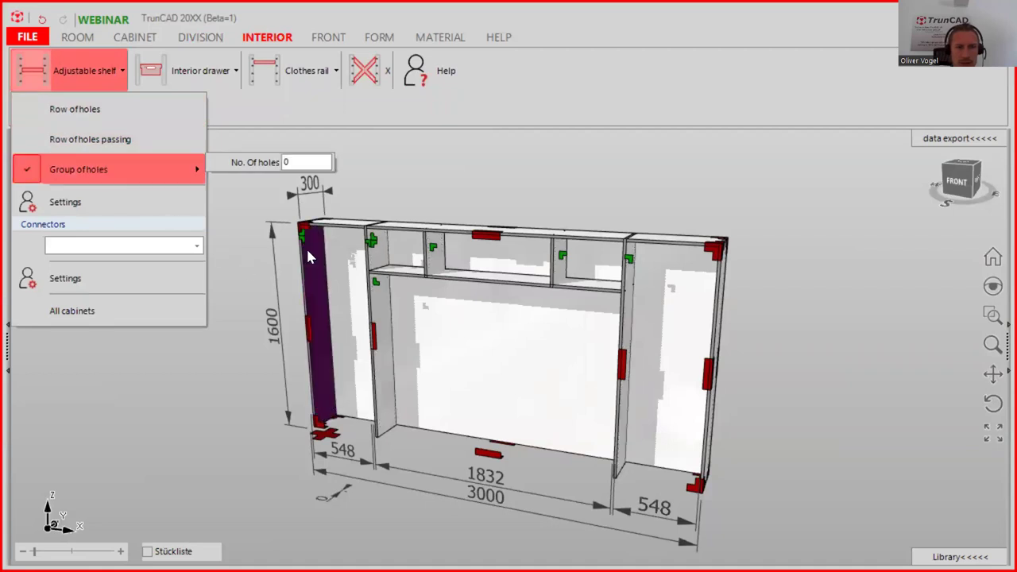
{"action": "left_click", "coordinate": [296, 162]}
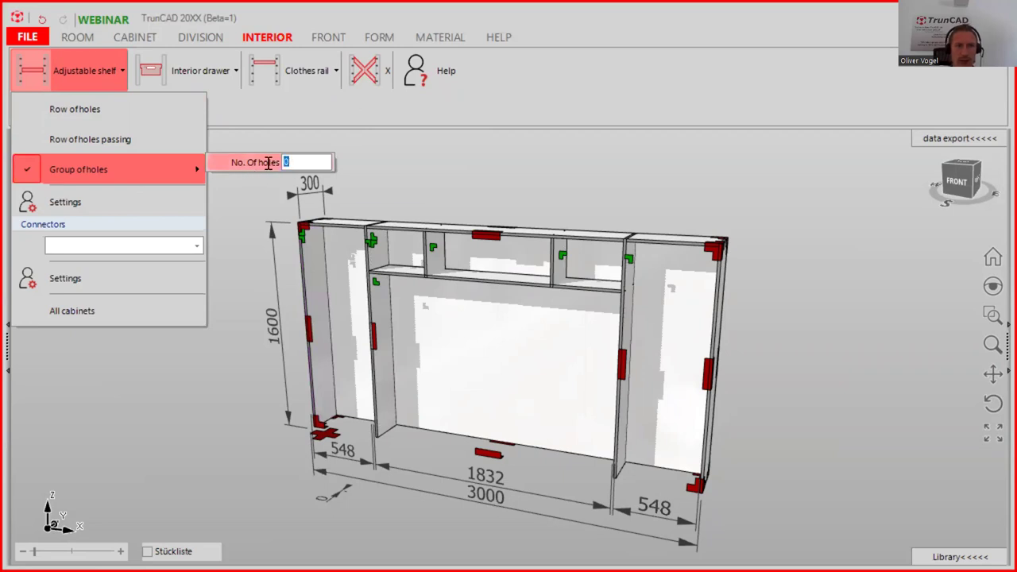
{"action": "type", "text": "5"}
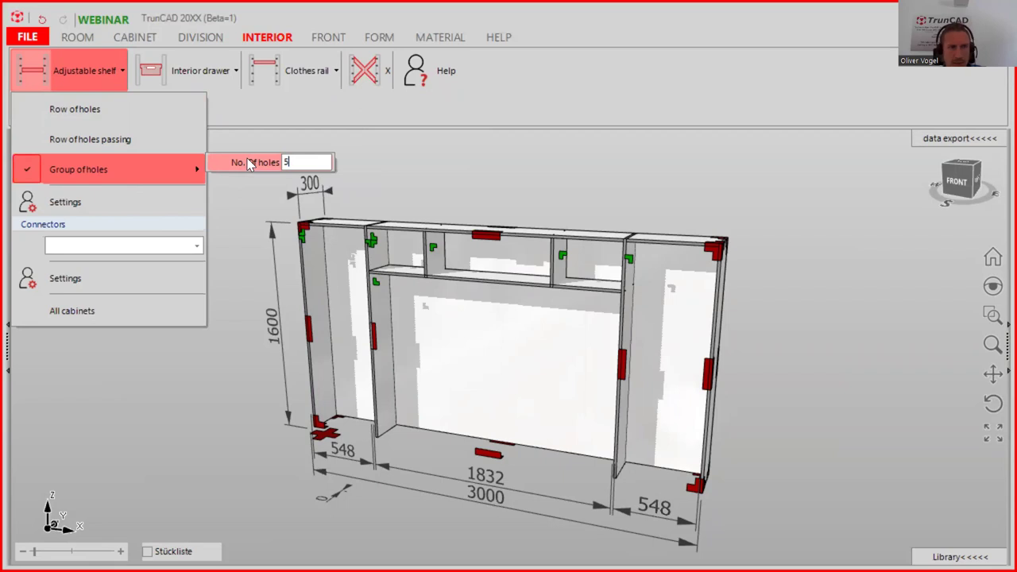
{"action": "left_click", "coordinate": [292, 126]}
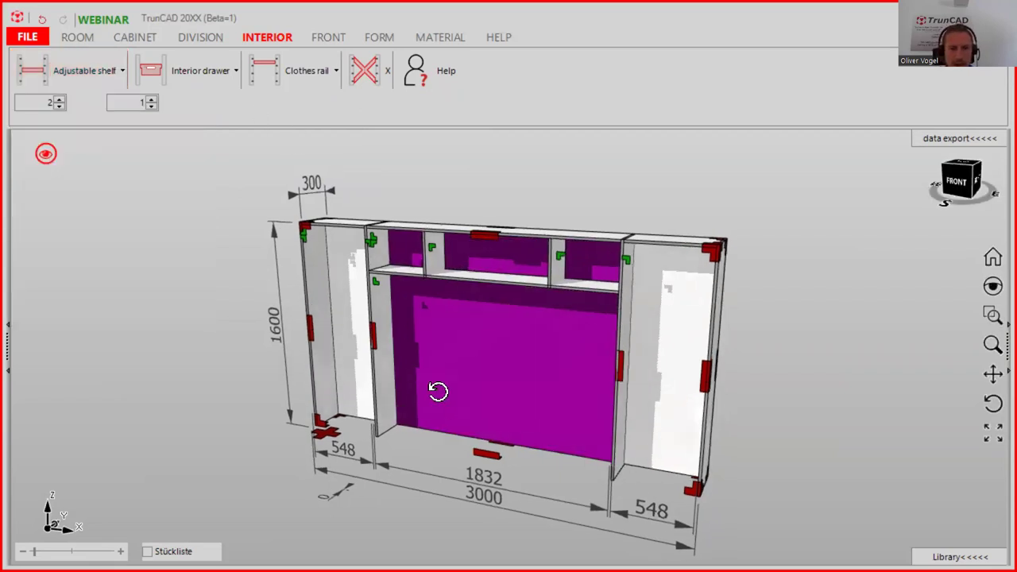
Step: Insert two adjustable shelves in the left section of the upper cabinet and inspect their hole groups
{"action": "left_click_drag", "start_coordinate": [438, 391], "coordinate": [184, 233]}
{"action": "left_click", "coordinate": [32, 70]}
{"action": "left_click", "coordinate": [356, 339]}
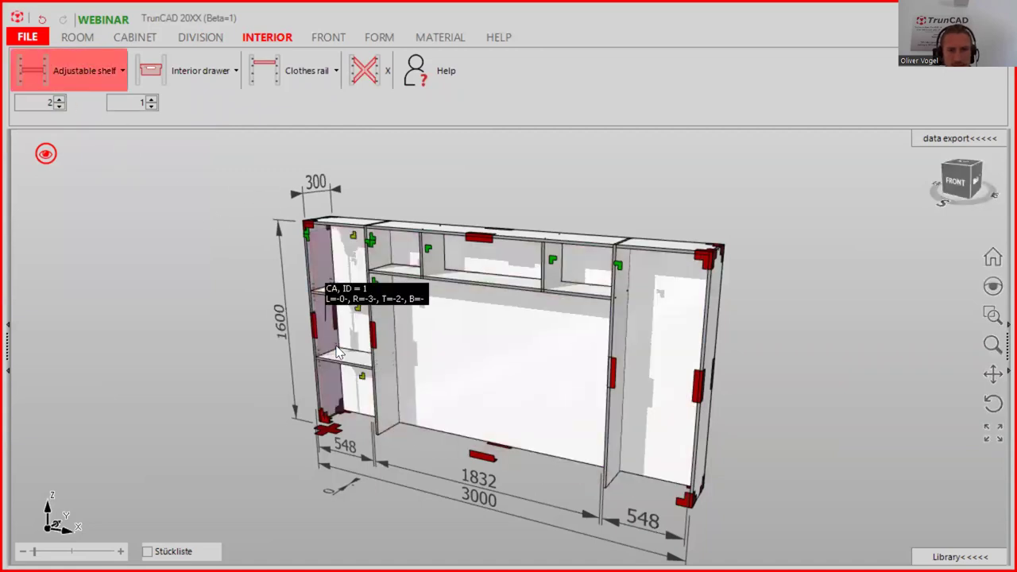
{"action": "scroll", "coordinate": [283, 289], "scroll_direction": "up", "scroll_amount": 5}
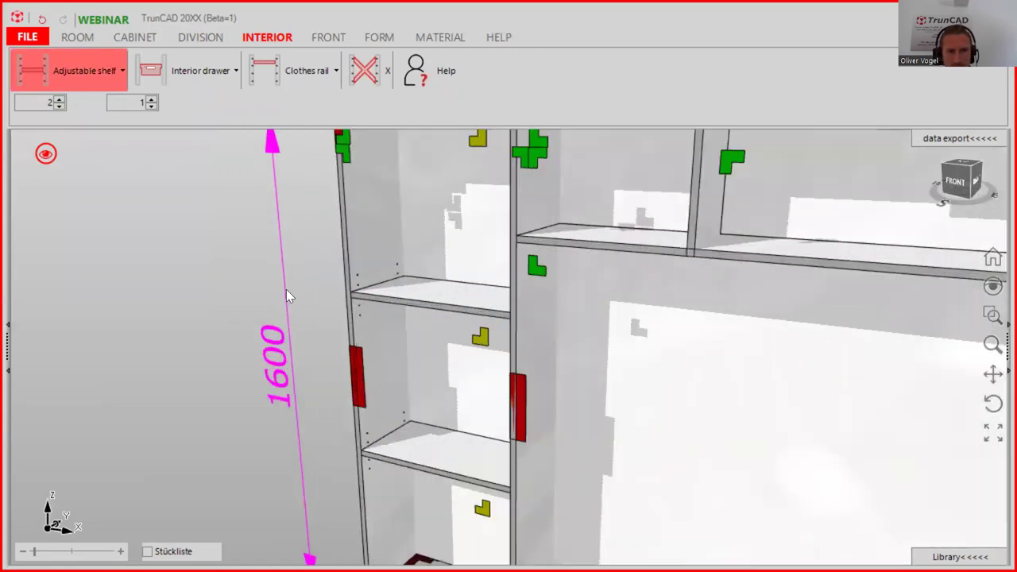
{"action": "scroll", "coordinate": [288, 291], "scroll_direction": "up", "scroll_amount": 3}
{"action": "scroll", "coordinate": [398, 310], "scroll_direction": "up", "scroll_amount": 2}
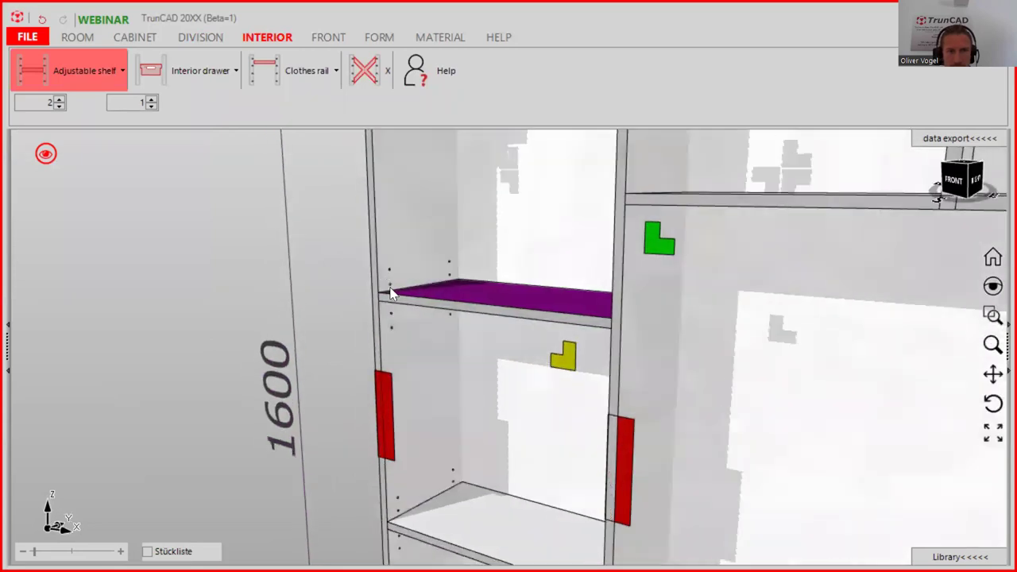
{"action": "scroll", "coordinate": [391, 295], "scroll_direction": "down", "scroll_amount": 8}
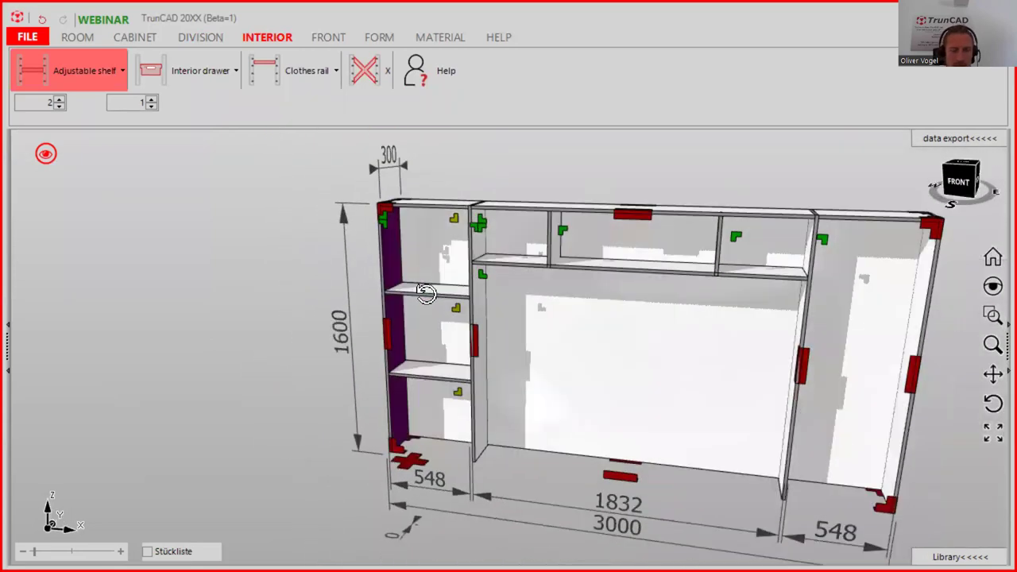
{"action": "middle_click_drag", "start_coordinate": [426, 293], "coordinate": [426, 292]}
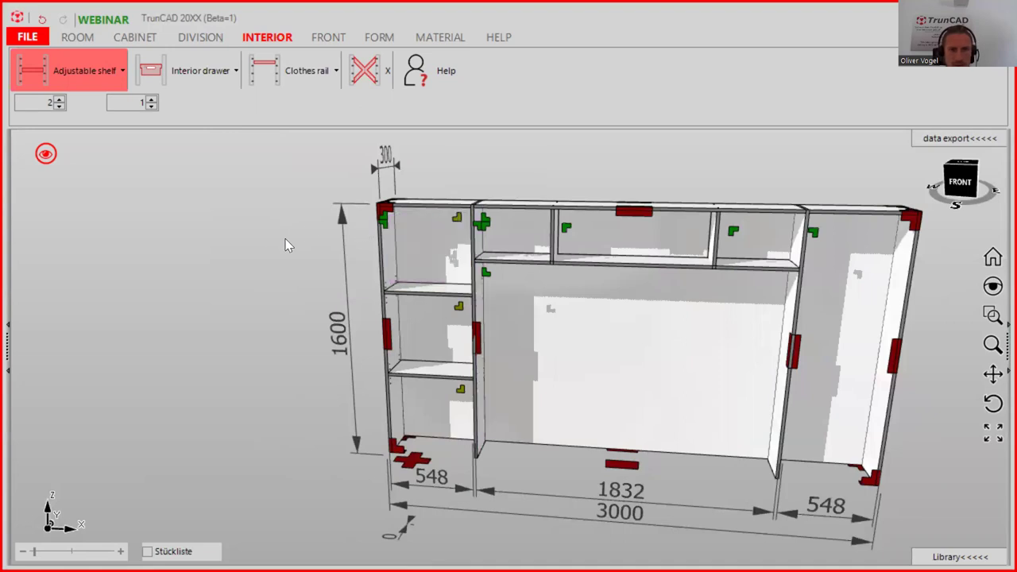
Step: Set the height of the left section's top compartment to a proportion of 3 and check the shelf positions
{"action": "scroll", "coordinate": [458, 221], "scroll_direction": "up", "scroll_amount": 4}
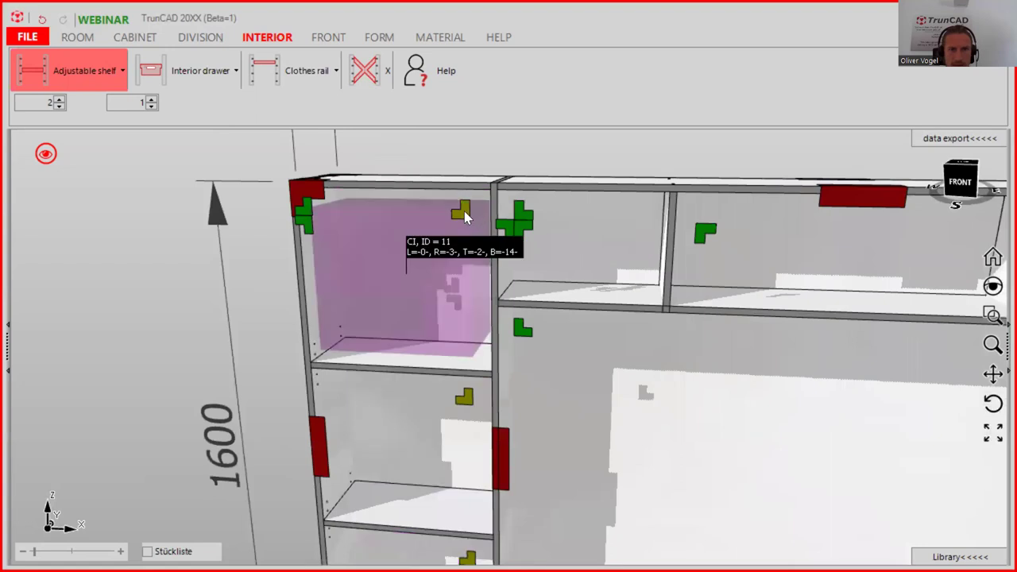
{"action": "right_click", "coordinate": [463, 215]}
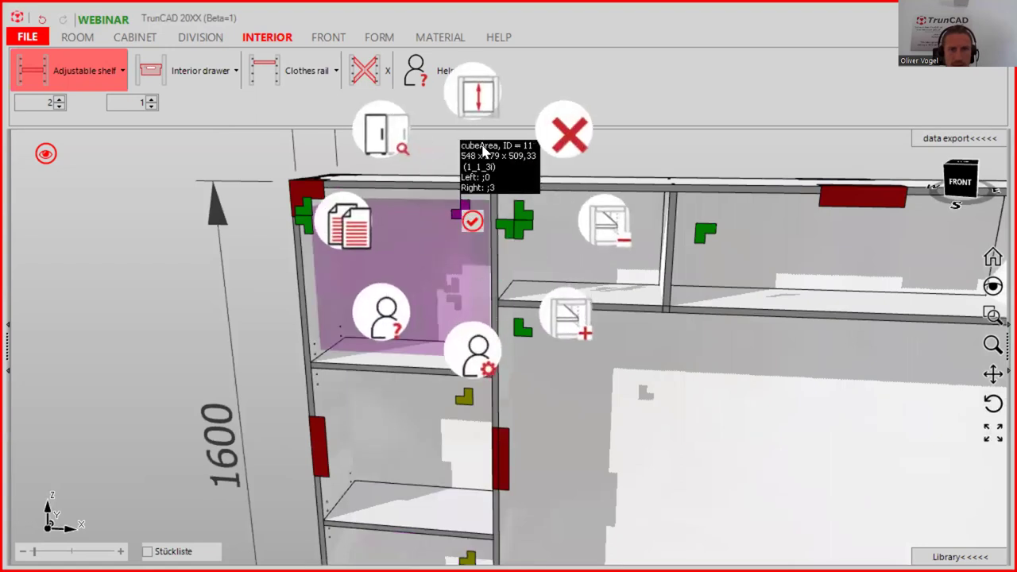
{"action": "left_click", "coordinate": [477, 93]}
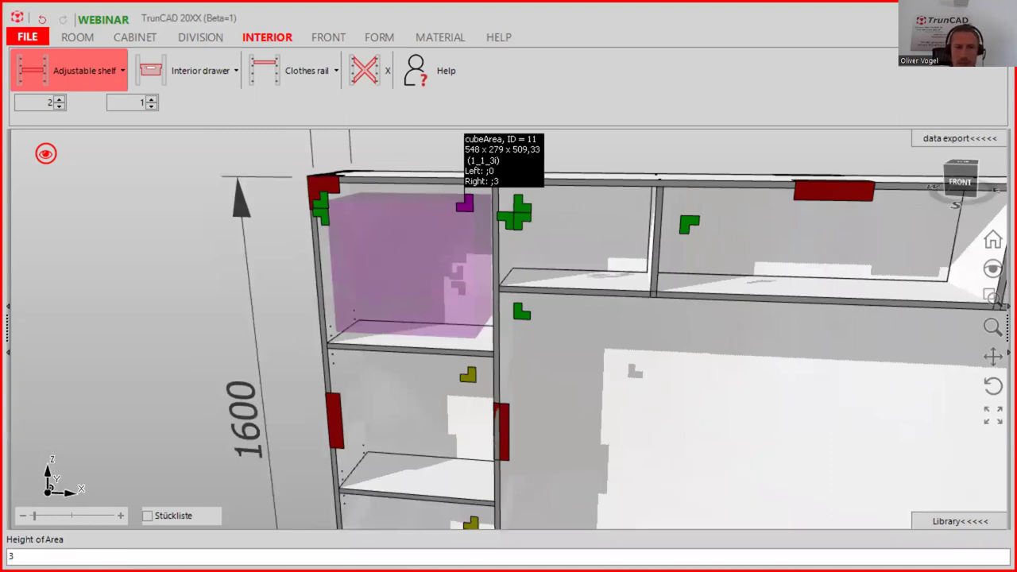
{"action": "key", "text": "Return"}
{"action": "scroll", "coordinate": [409, 248], "scroll_direction": "down", "scroll_amount": 5}
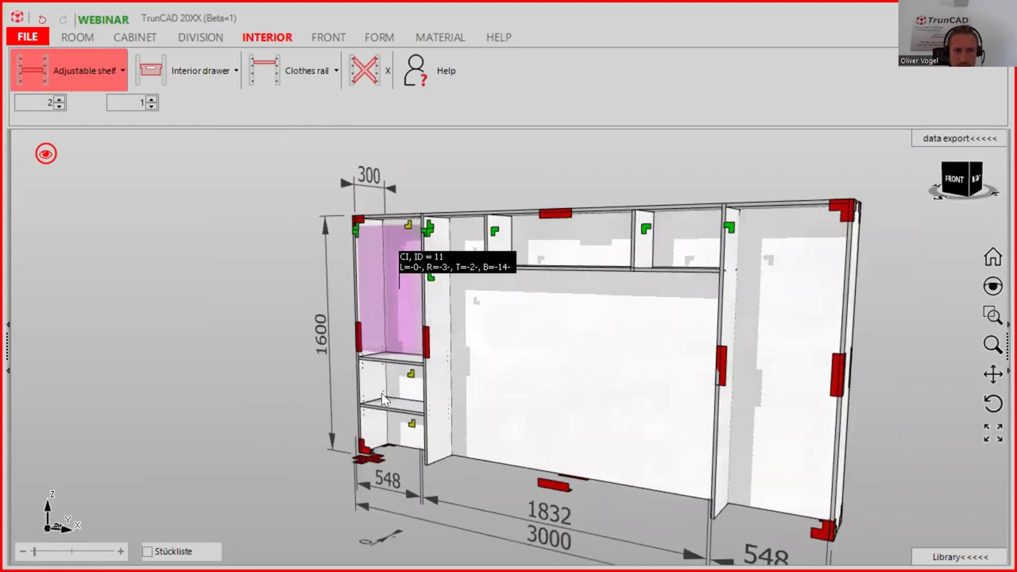
{"action": "scroll", "coordinate": [377, 407], "scroll_direction": "up", "scroll_amount": 3}
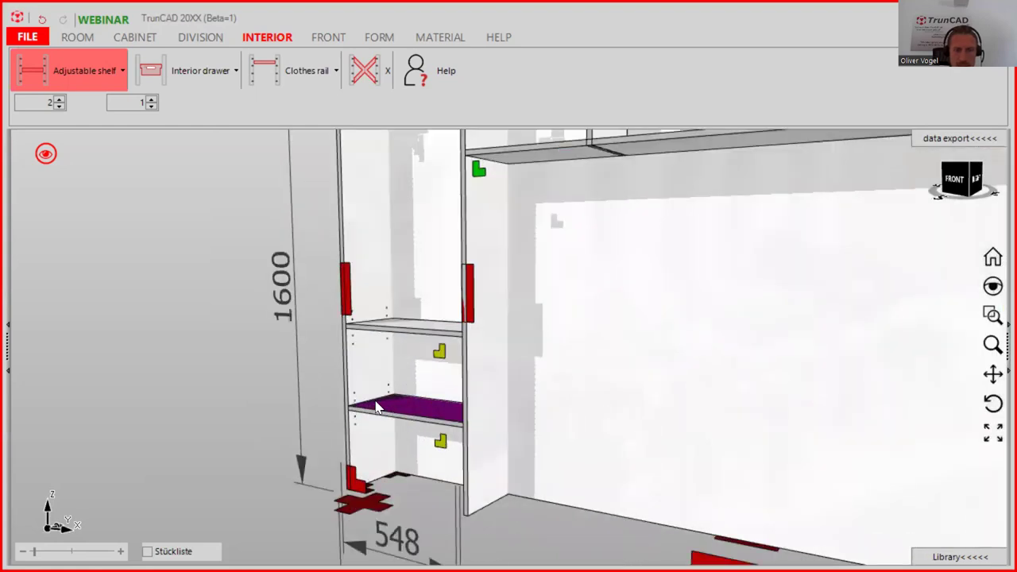
{"action": "scroll", "coordinate": [377, 407], "scroll_direction": "down", "scroll_amount": 5}
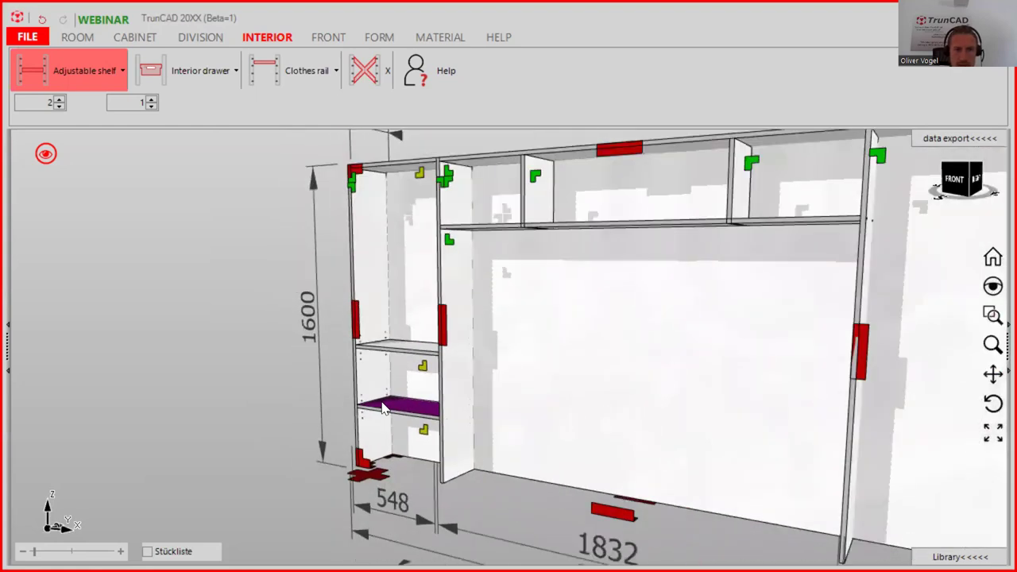
Step: Insert two adjustable shelves in the right section of the upper cabinet
{"action": "middle_click_drag", "start_coordinate": [456, 371], "coordinate": [477, 374]}
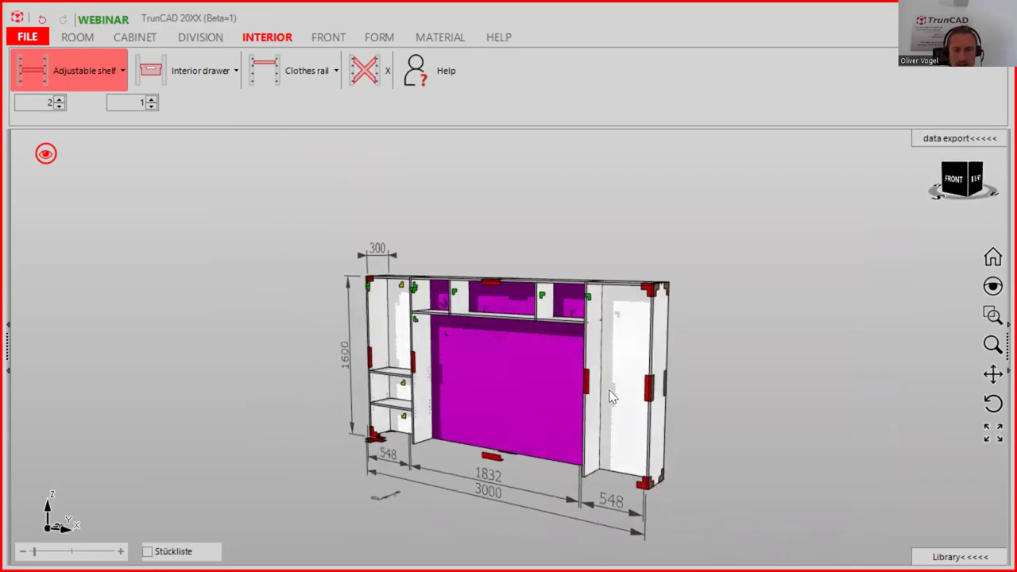
{"action": "middle_click_drag", "start_coordinate": [605, 389], "coordinate": [463, 342]}
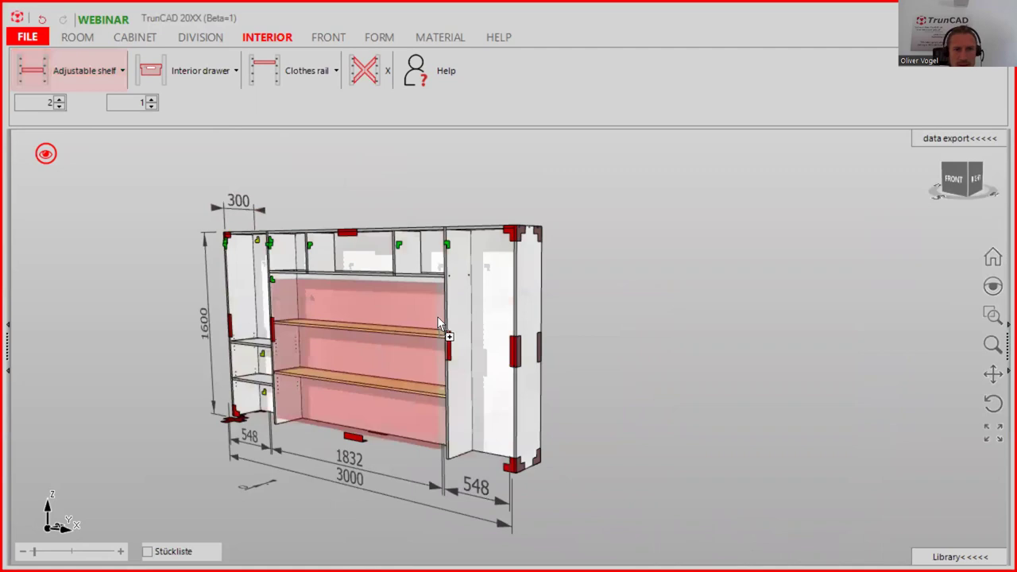
{"action": "left_click", "coordinate": [474, 327]}
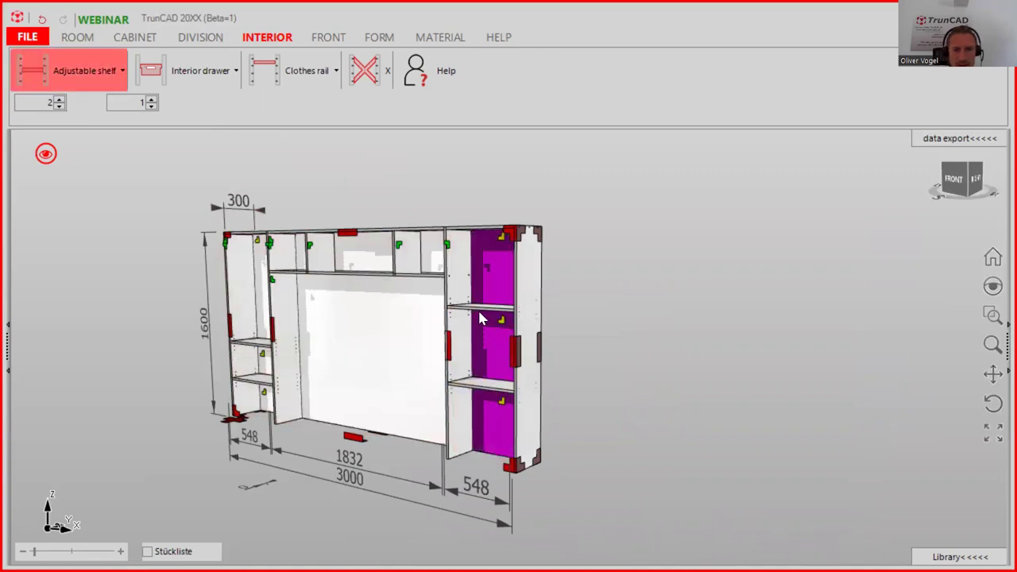
Step: Set the height of the right section's top compartment to a proportion of 3
{"action": "right_click", "coordinate": [503, 240]}
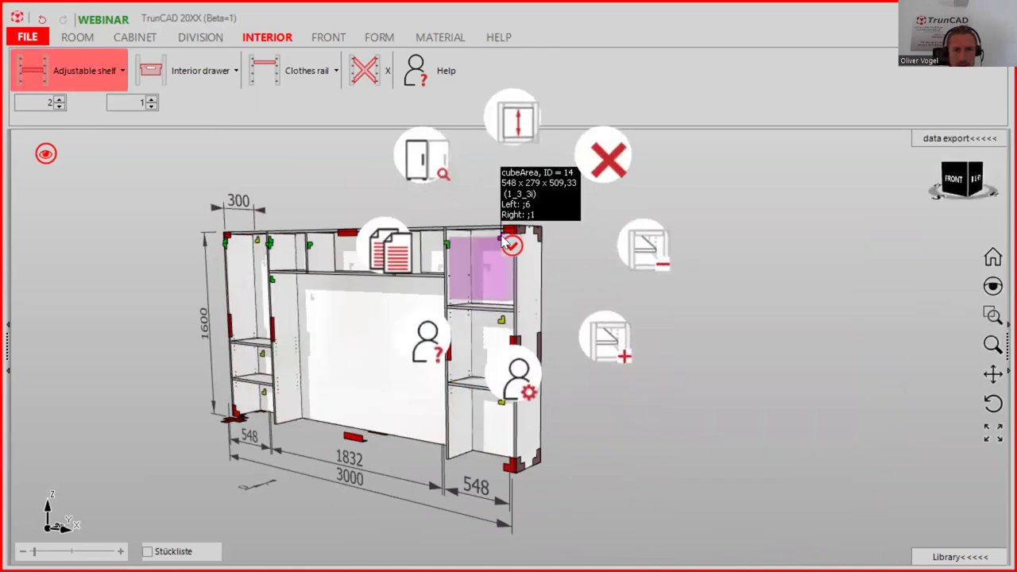
{"action": "left_click", "coordinate": [515, 121]}
{"action": "type", "text": "3"}
{"action": "key", "text": "Return"}
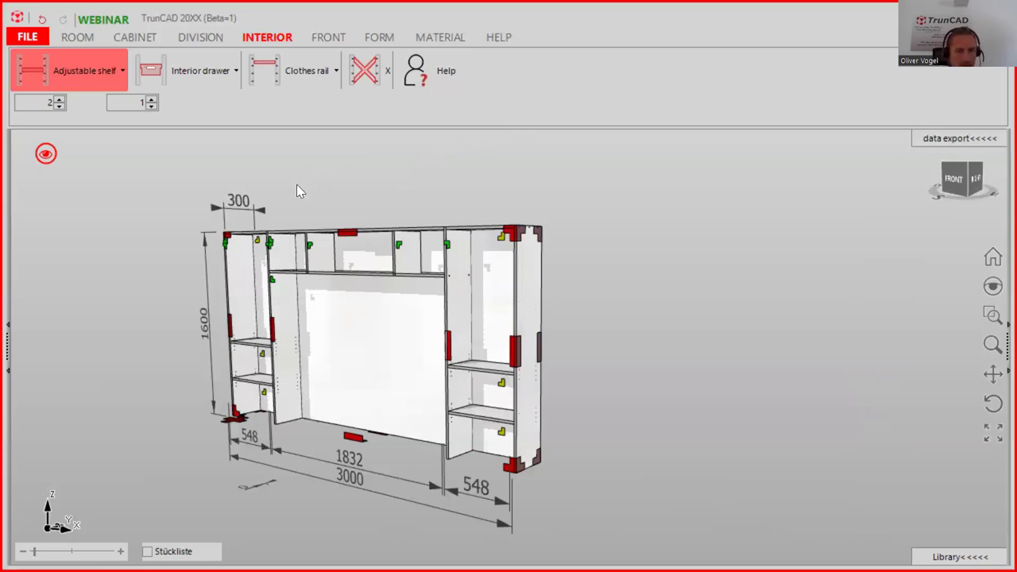
{"action": "middle_click_drag", "start_coordinate": [334, 384], "coordinate": [363, 393]}
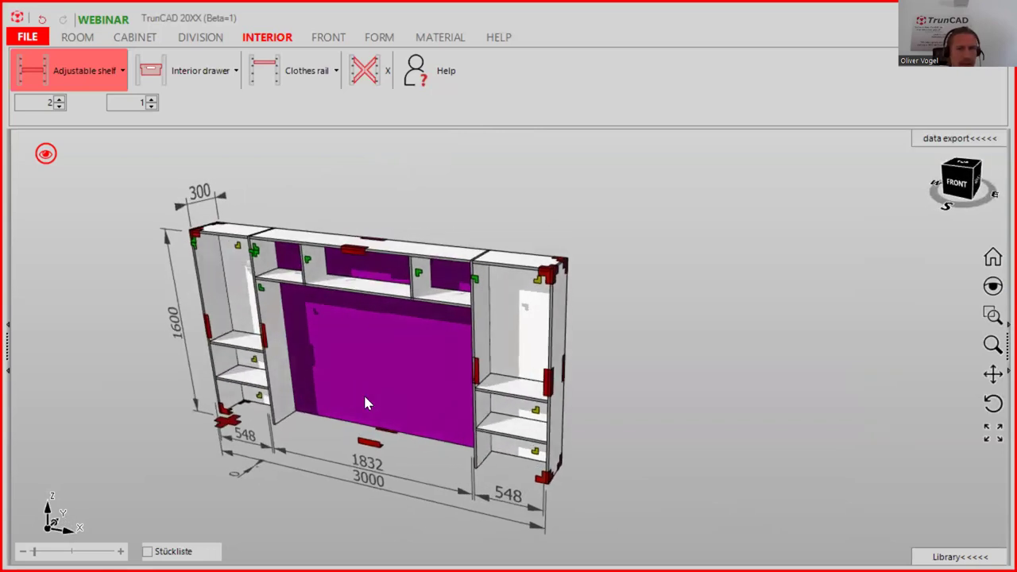
Step: Fit a left door over the full left section and a right door over the full right section
{"action": "left_click", "coordinate": [338, 37]}
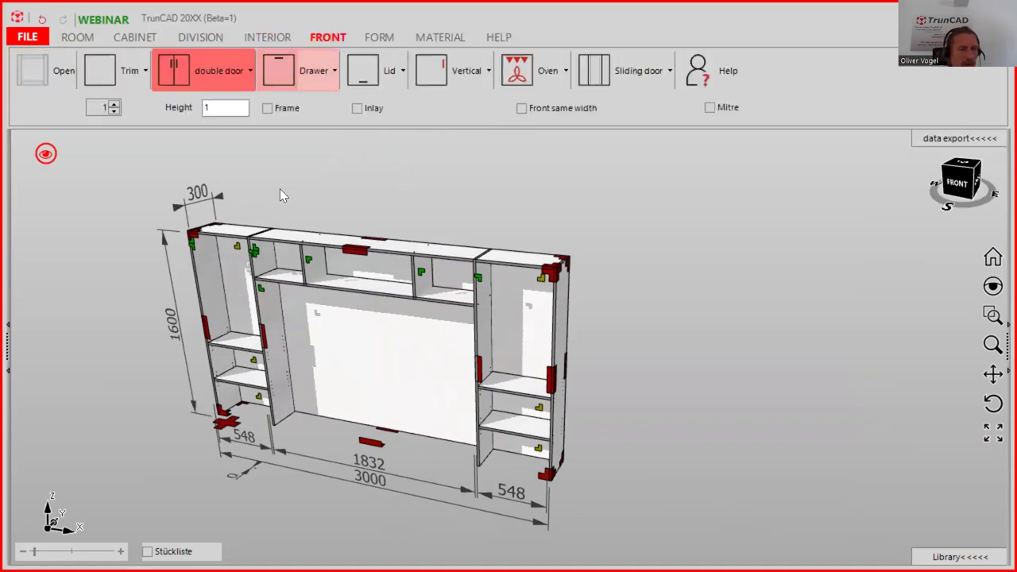
{"action": "left_click", "coordinate": [222, 75]}
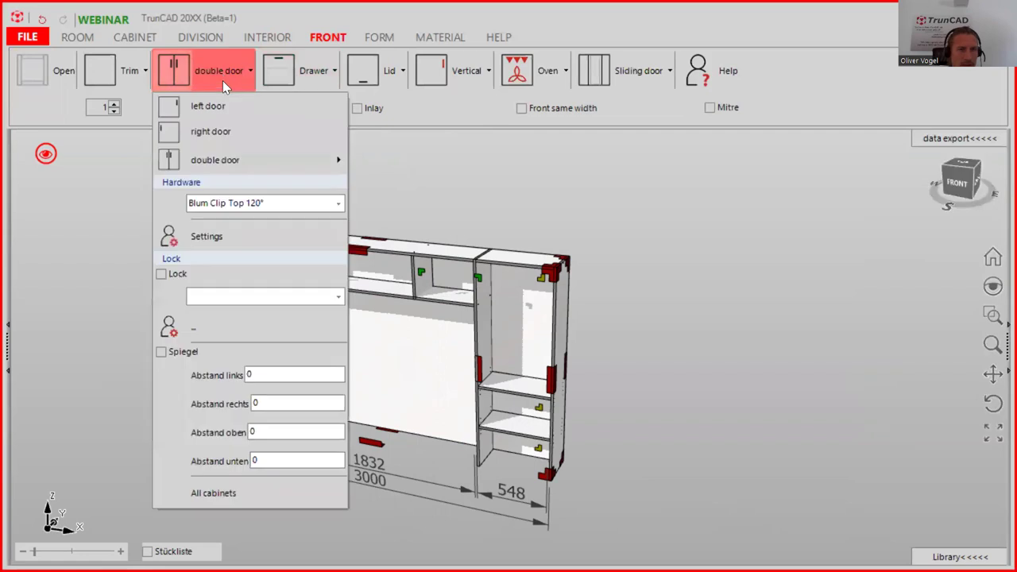
{"action": "left_click", "coordinate": [222, 101]}
{"action": "left_click_drag", "start_coordinate": [188, 66], "coordinate": [240, 355]}
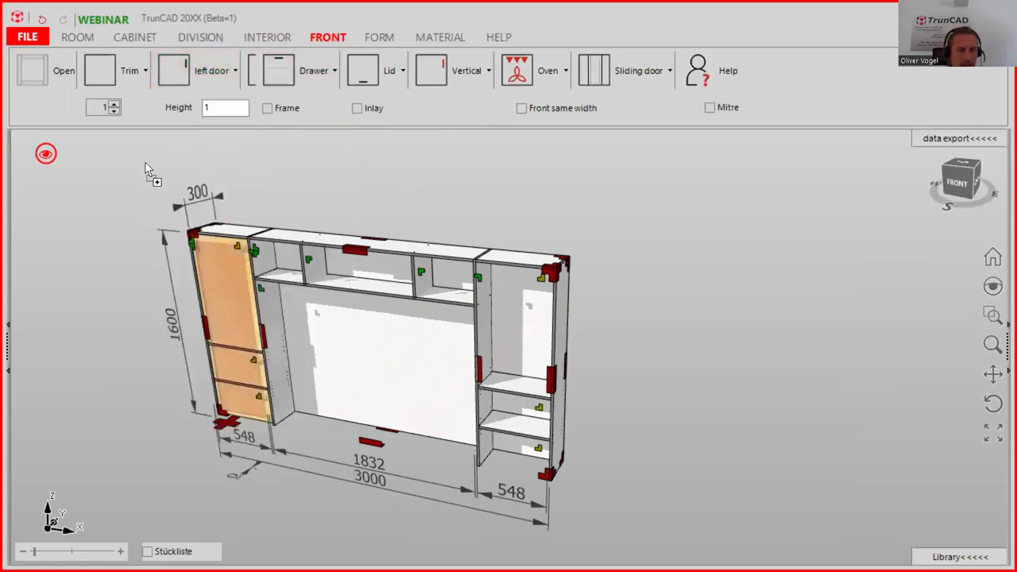
{"action": "left_click", "coordinate": [220, 70]}
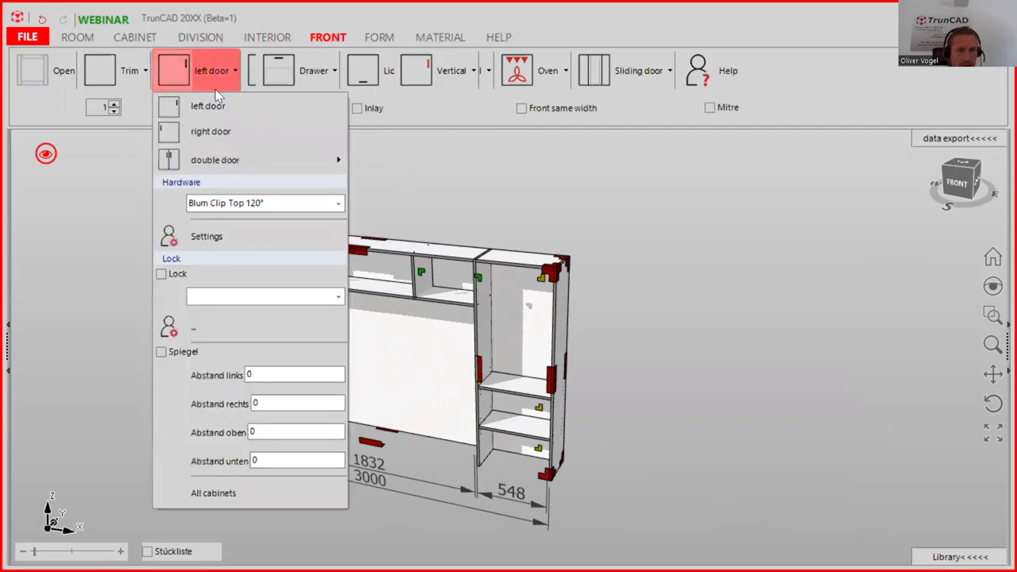
{"action": "left_click", "coordinate": [223, 133]}
{"action": "left_click_drag", "start_coordinate": [179, 79], "coordinate": [516, 383]}
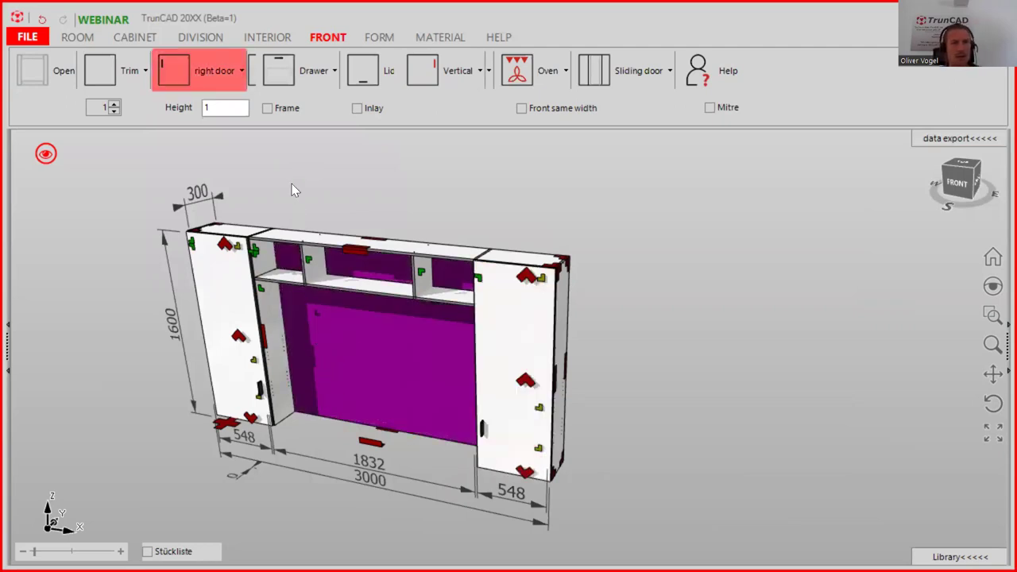
Step: Turn the two doors into frame doors and check their look
{"action": "left_click", "coordinate": [268, 109]}
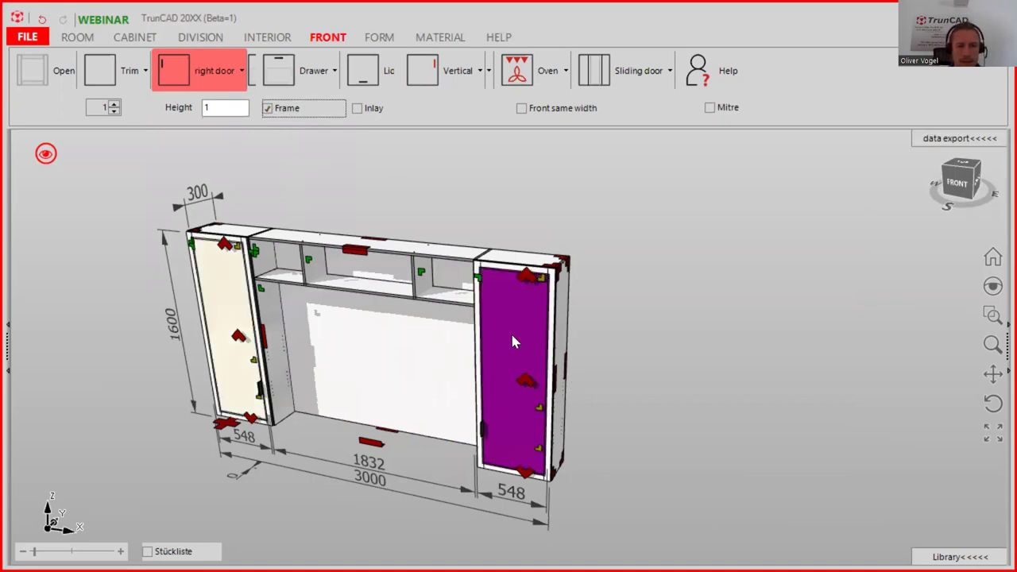
{"action": "scroll", "coordinate": [523, 301], "scroll_direction": "up", "scroll_amount": 2}
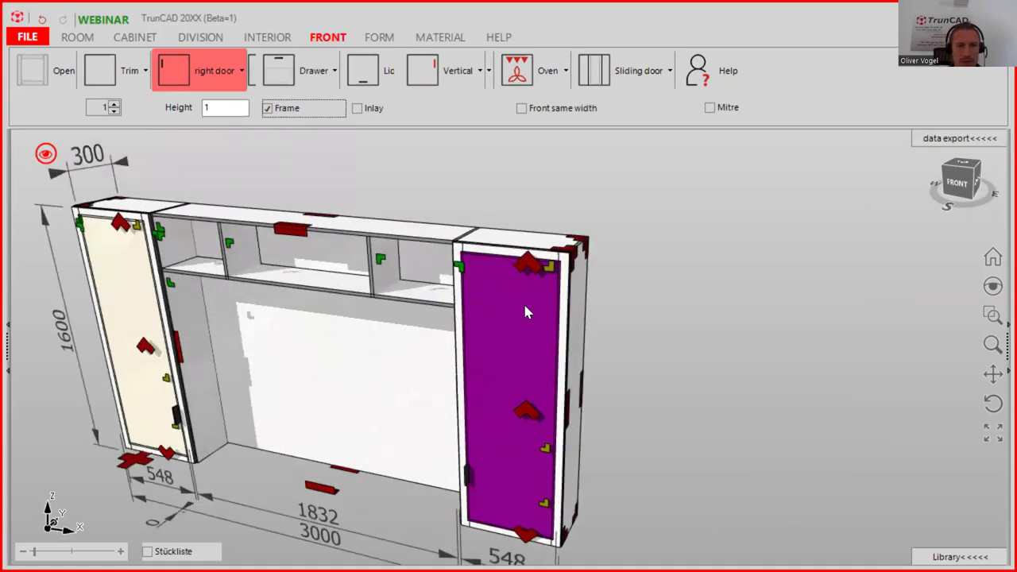
{"action": "scroll", "coordinate": [525, 312], "scroll_direction": "up", "scroll_amount": 1}
{"action": "scroll", "coordinate": [525, 310], "scroll_direction": "down", "scroll_amount": 4}
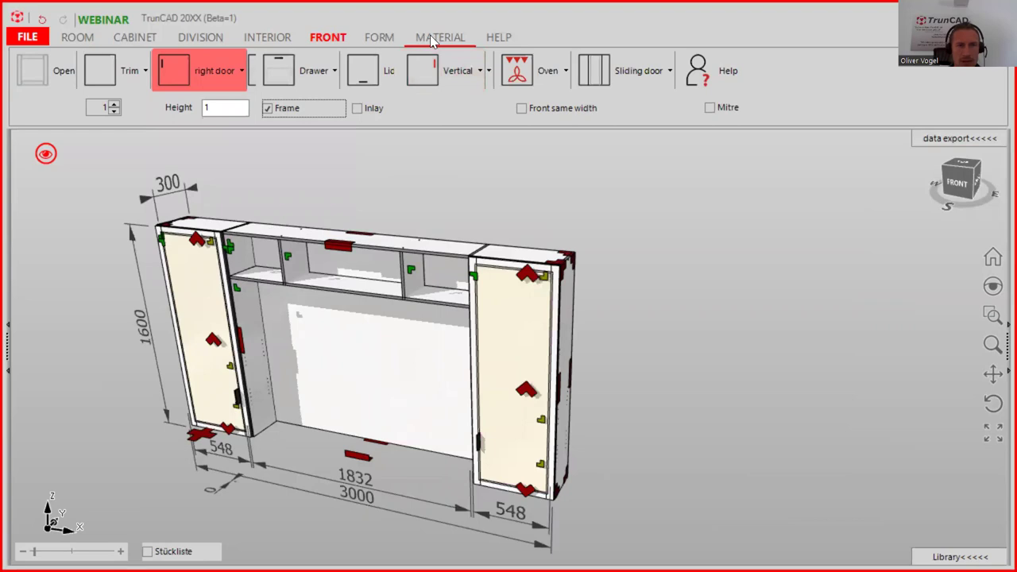
Step: Apply the Egger H1487 material to the upper cabinet's corpus, door frames and back panels
{"action": "left_click", "coordinate": [430, 40]}
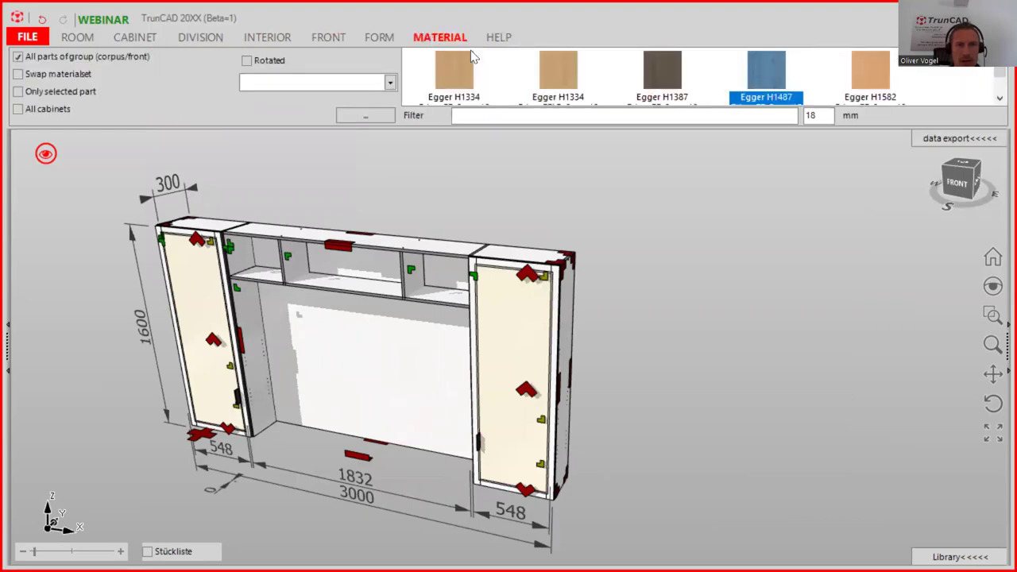
{"action": "left_click_drag", "start_coordinate": [770, 74], "coordinate": [558, 296]}
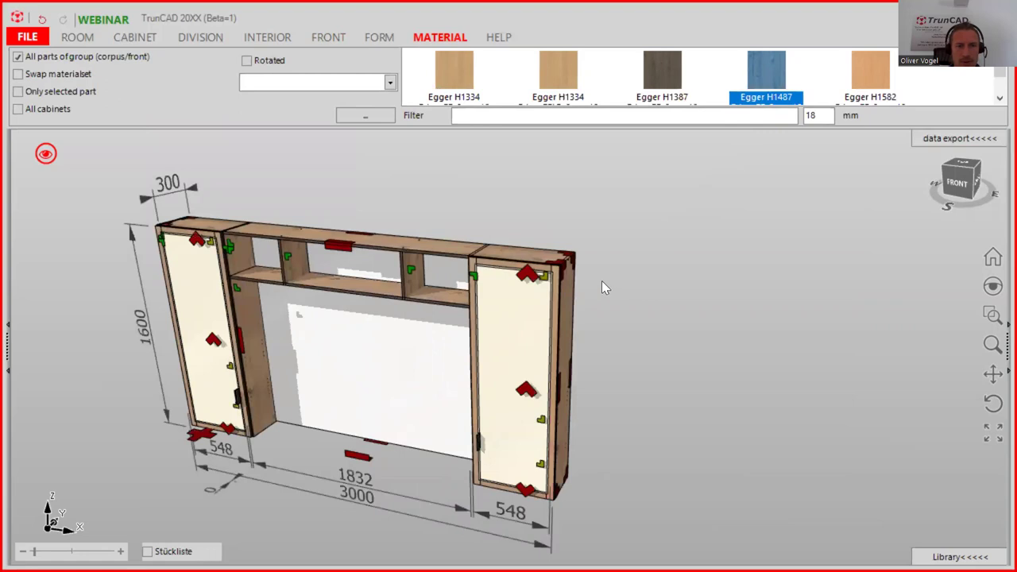
{"action": "left_click_drag", "start_coordinate": [771, 63], "coordinate": [367, 333]}
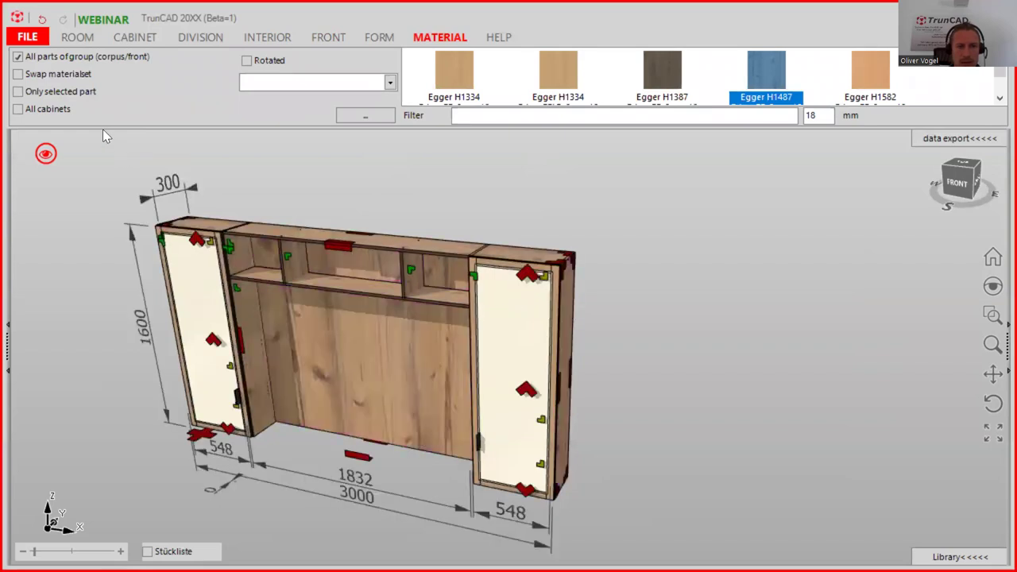
Step: Apply the Glas 9mm K0 material to the fillings of both frame doors, without extending it to all parts of the group
{"action": "left_click", "coordinate": [17, 57]}
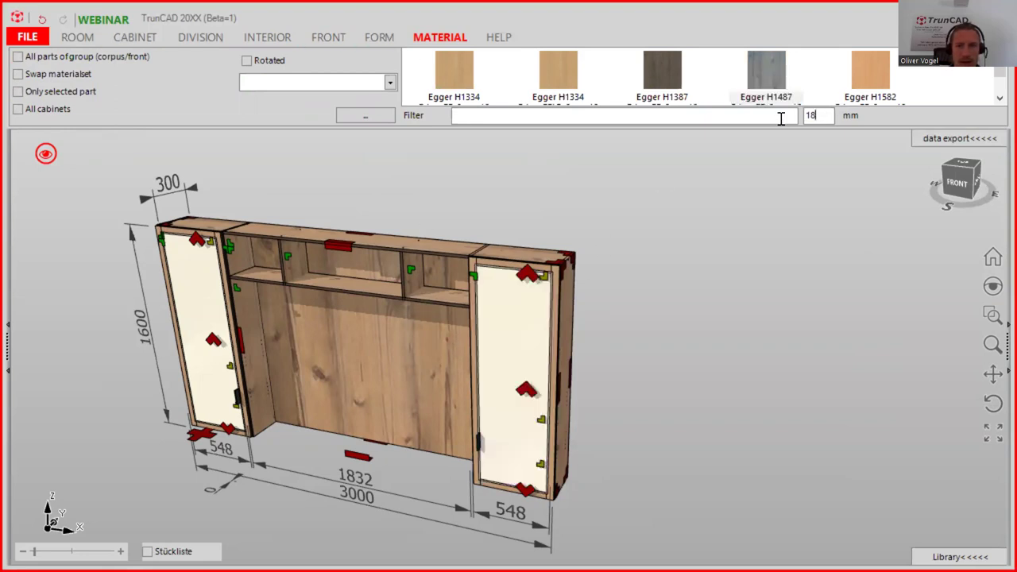
{"action": "left_click", "coordinate": [735, 117]}
{"action": "type", "text": "gl"}
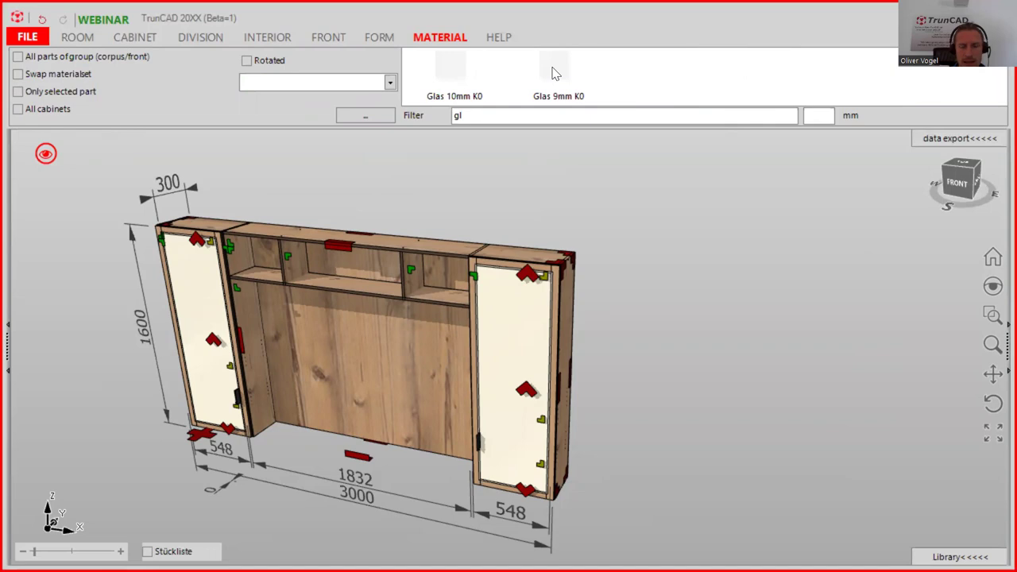
{"action": "left_click_drag", "start_coordinate": [557, 74], "coordinate": [532, 317]}
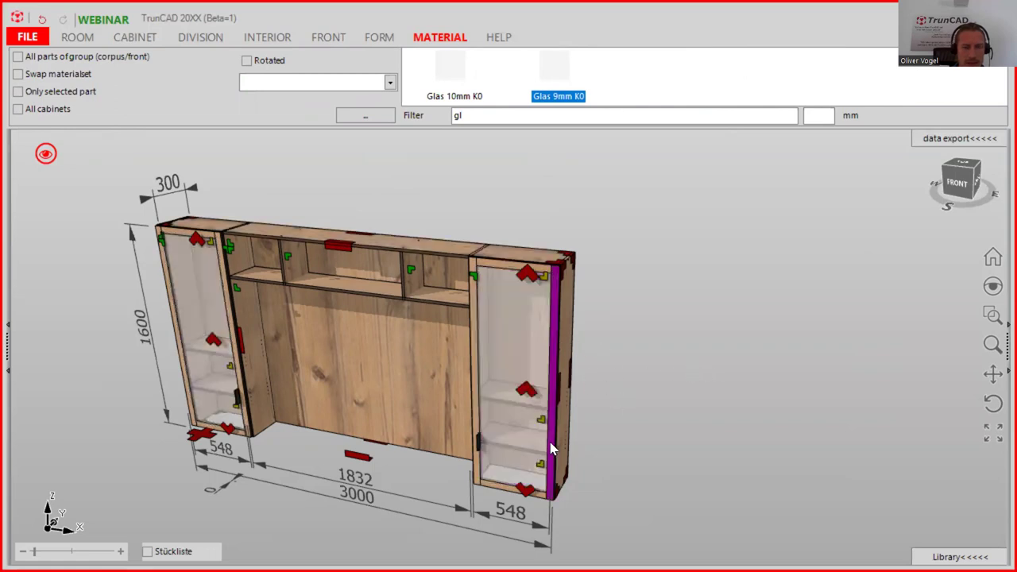
Step: Try to apply Glas 9mm K0 to a shelf behind the right glass door
{"action": "scroll", "coordinate": [549, 444], "scroll_direction": "up", "scroll_amount": 4}
{"action": "left_click_drag", "start_coordinate": [542, 84], "coordinate": [452, 341]}
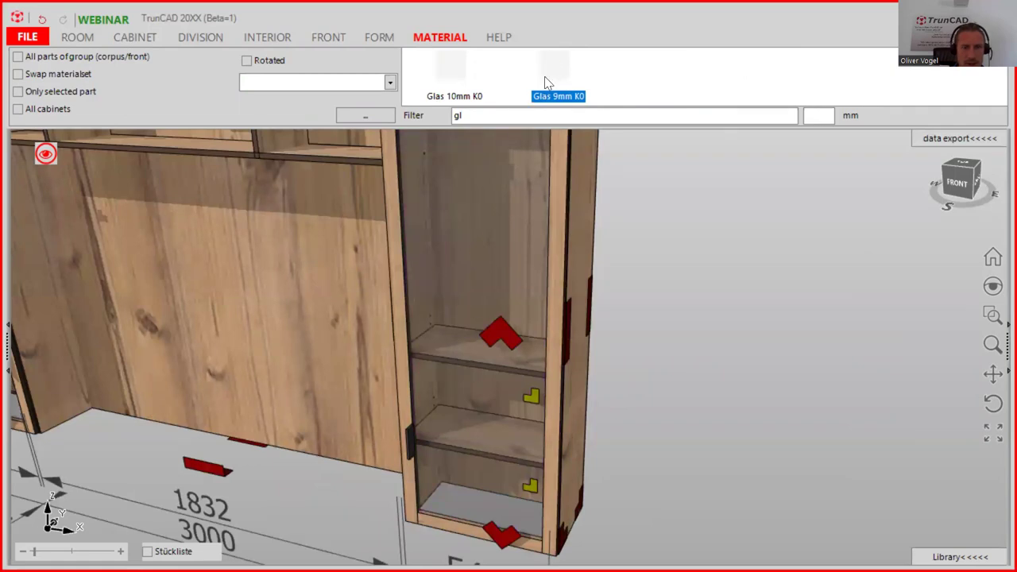
{"action": "scroll", "coordinate": [435, 167], "scroll_direction": "down", "scroll_amount": 4}
{"action": "scroll", "coordinate": [434, 190], "scroll_direction": "down", "scroll_amount": 3}
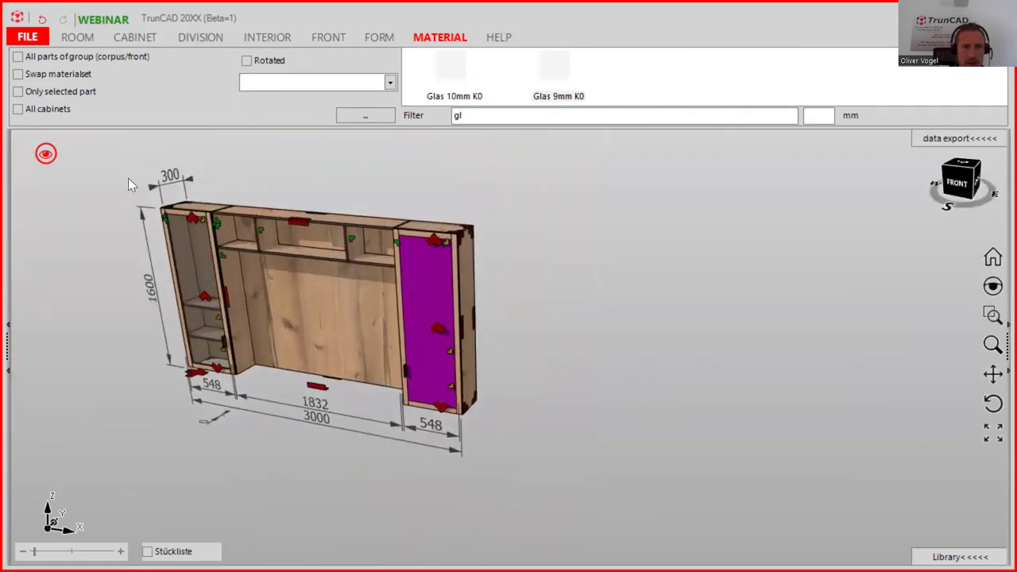
Step: Hide the doors and apply Glas 9mm K0 to the adjustable shelves in the side sections
{"action": "left_click", "coordinate": [46, 154]}
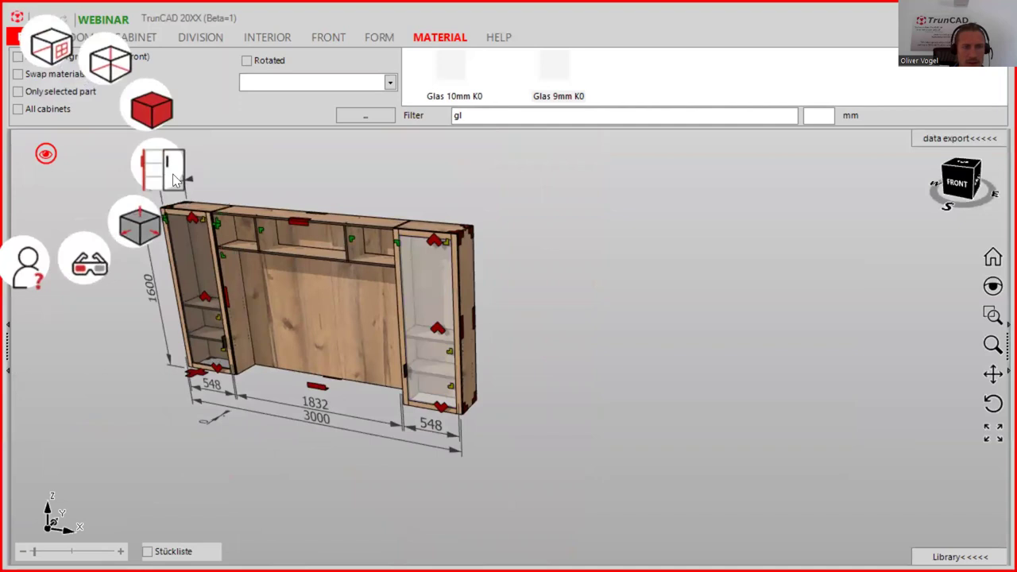
{"action": "left_click", "coordinate": [175, 178]}
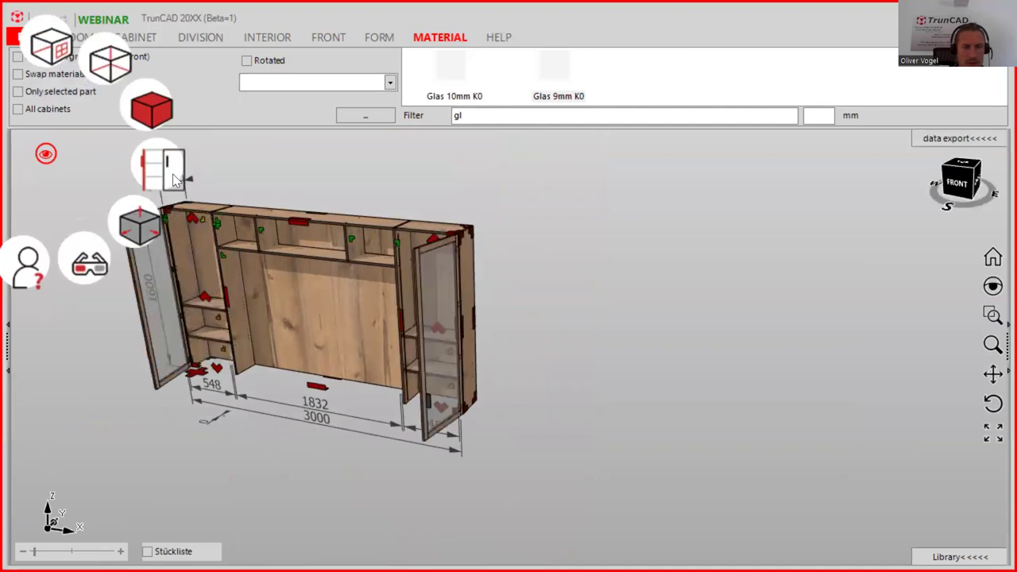
{"action": "left_click", "coordinate": [175, 178]}
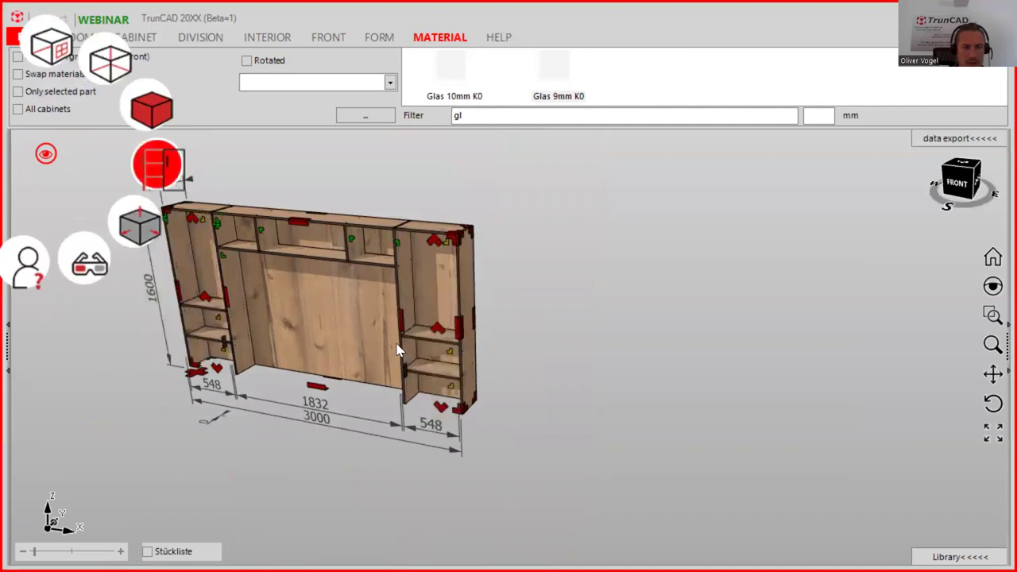
{"action": "scroll", "coordinate": [399, 349], "scroll_direction": "up", "scroll_amount": 2}
{"action": "scroll", "coordinate": [411, 357], "scroll_direction": "up", "scroll_amount": 3}
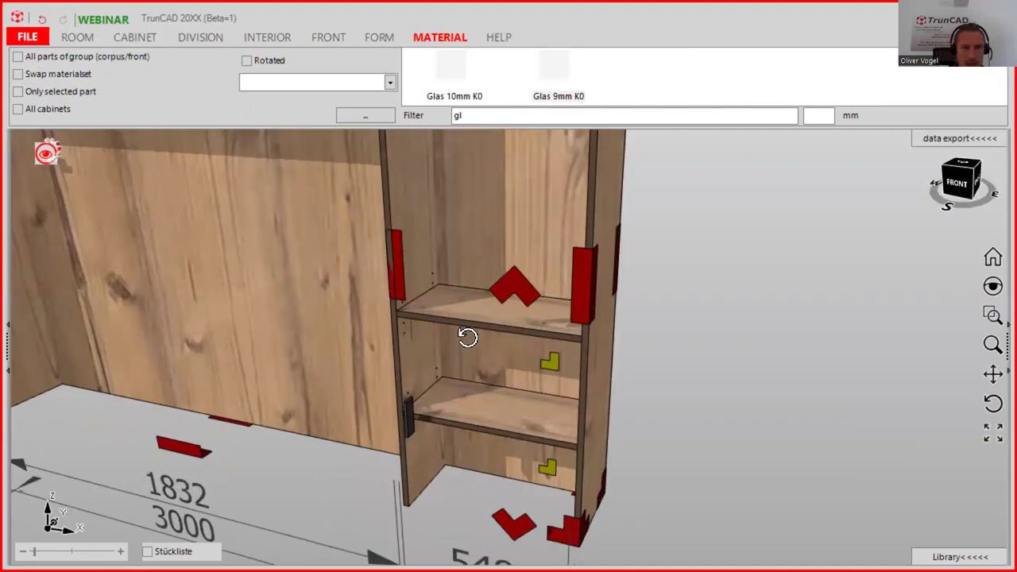
{"action": "left_click_drag", "start_coordinate": [556, 75], "coordinate": [450, 317]}
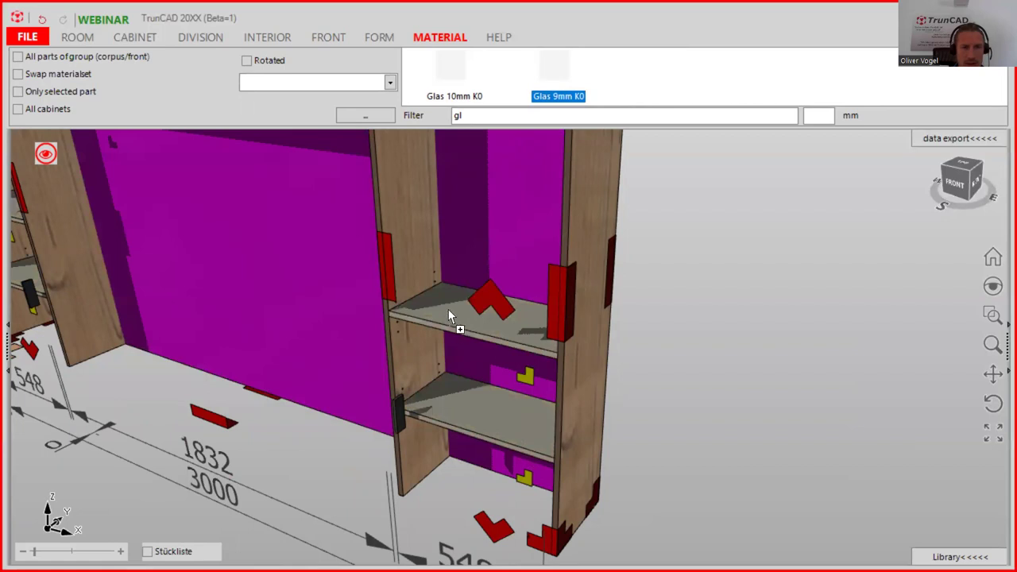
{"action": "left_click_drag", "start_coordinate": [450, 317], "coordinate": [421, 393]}
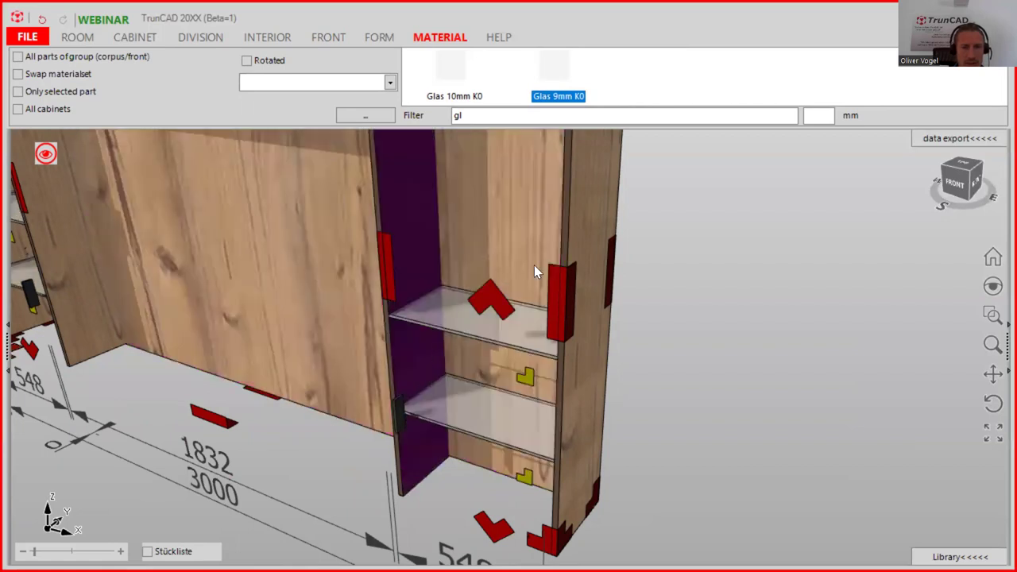
Step: Check the glass shelves up close and show the closed doors again
{"action": "middle_click_drag", "start_coordinate": [742, 336], "coordinate": [690, 314]}
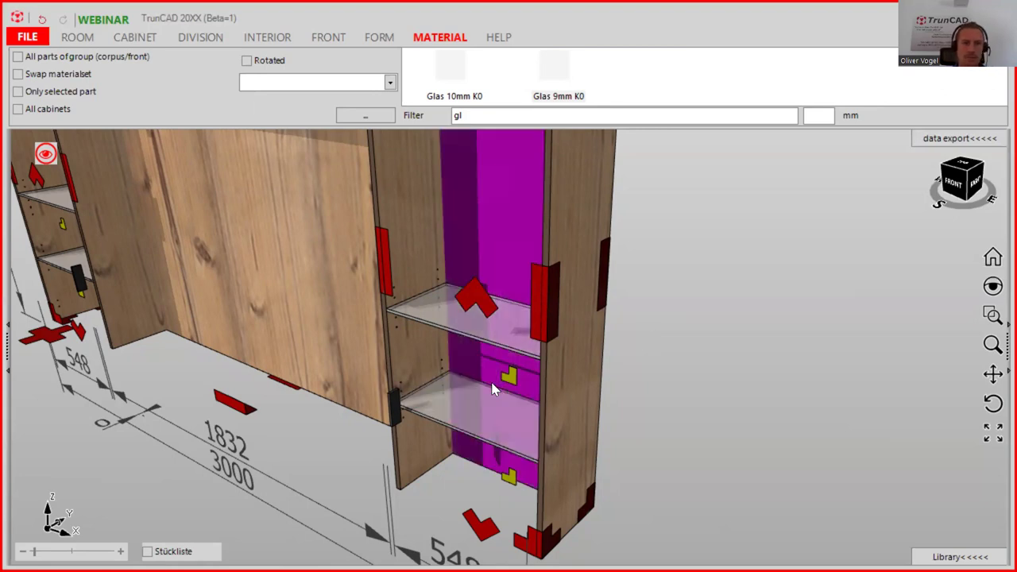
{"action": "scroll", "coordinate": [389, 322], "scroll_direction": "up", "scroll_amount": 5}
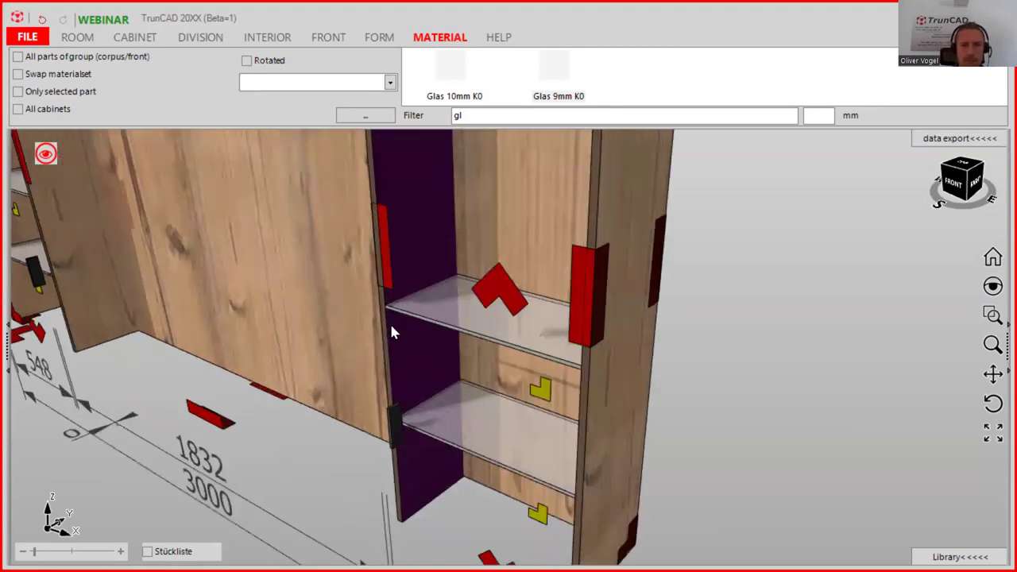
{"action": "scroll", "coordinate": [425, 341], "scroll_direction": "down", "scroll_amount": 6}
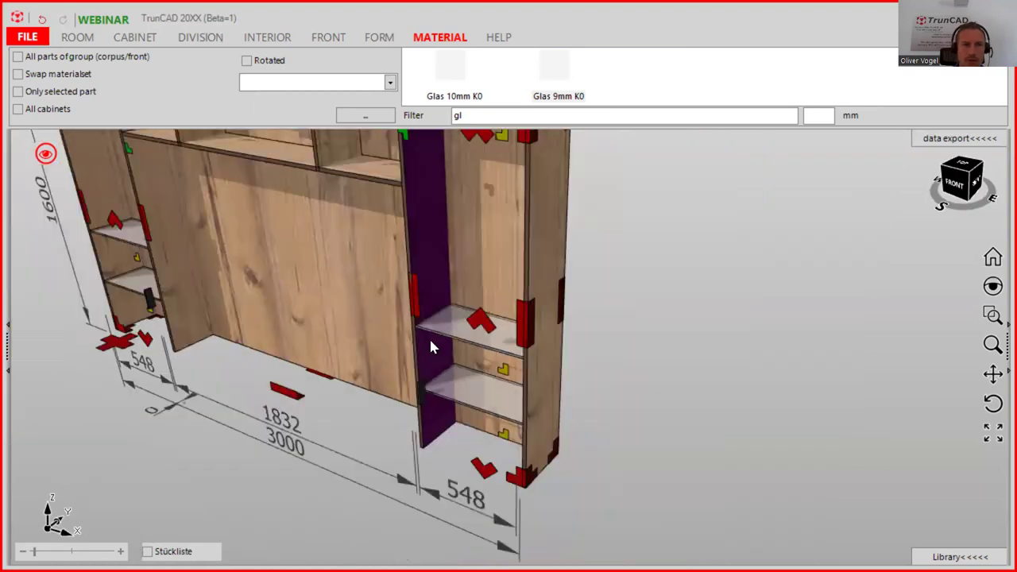
{"action": "scroll", "coordinate": [430, 346], "scroll_direction": "down", "scroll_amount": 2}
{"action": "right_click", "coordinate": [54, 157]}
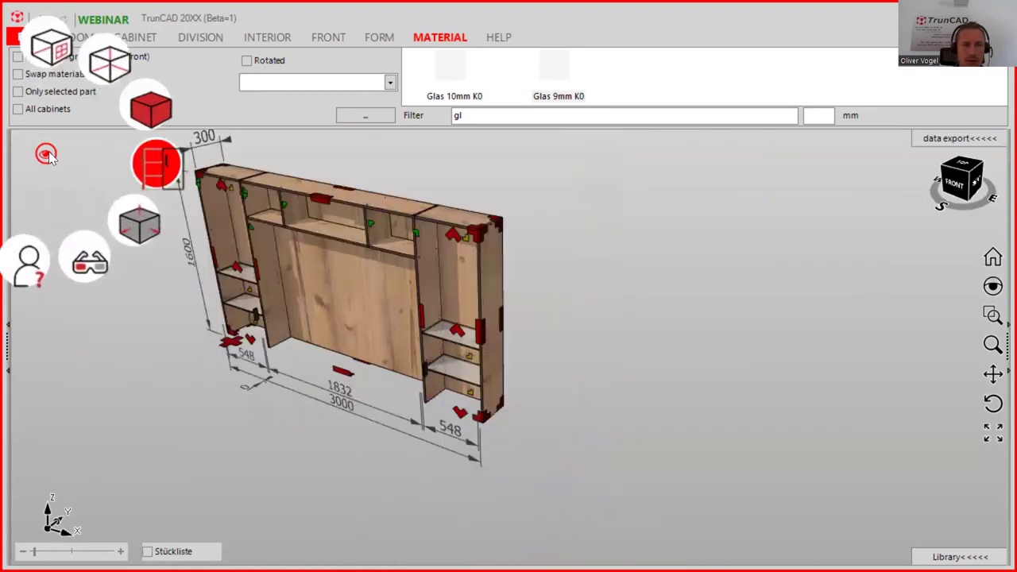
{"action": "left_click", "coordinate": [160, 172]}
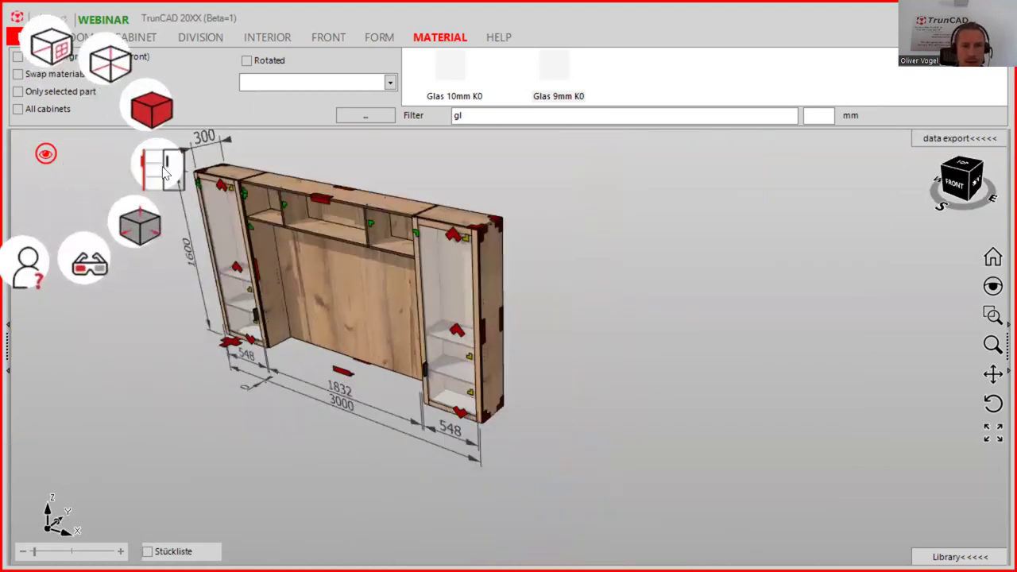
{"action": "mouse_move", "coordinate": [550, 307]}
{"action": "left_mouse_down"}
{"action": "mouse_move", "coordinate": [538, 299]}
{"action": "mouse_move", "coordinate": [602, 275]}
{"action": "mouse_move", "coordinate": [550, 323]}
{"action": "left_mouse_up"}
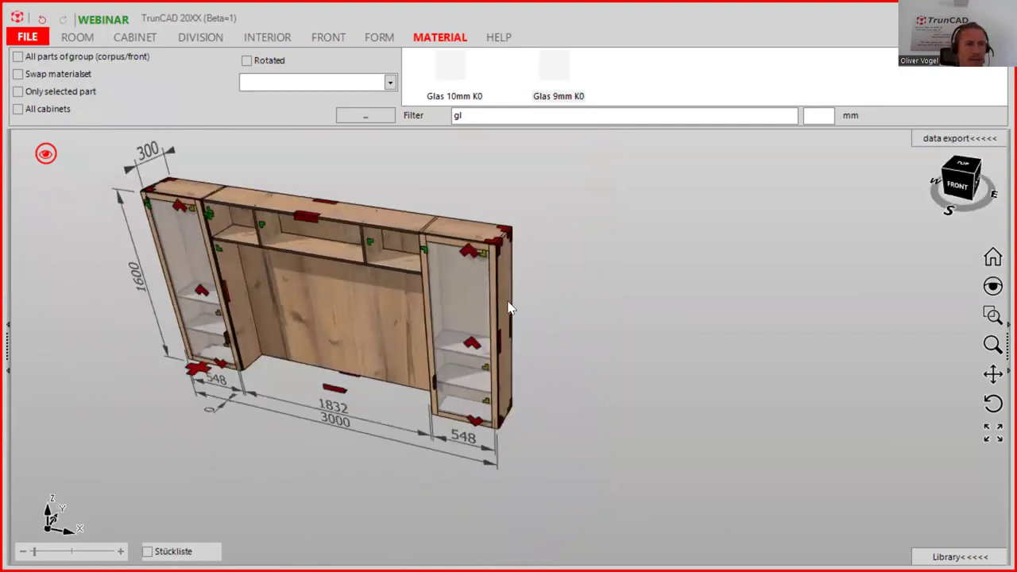
Step: Show the whole room with both cabinets and hide the dimensions and marker symbols
{"action": "left_click", "coordinate": [45, 156]}
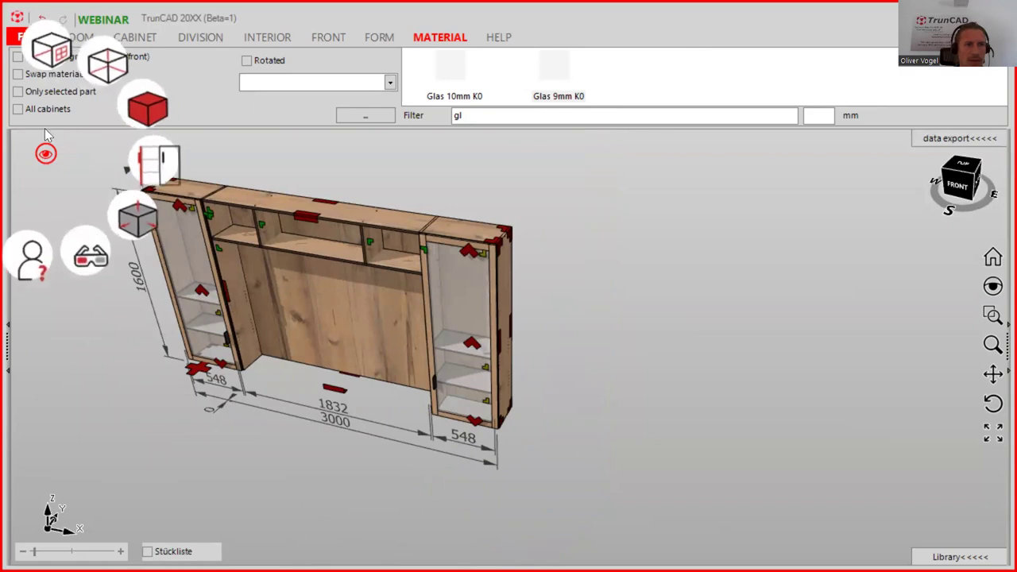
{"action": "left_click", "coordinate": [47, 62]}
{"action": "mouse_move", "coordinate": [477, 345]}
{"action": "left_mouse_down"}
{"action": "mouse_move", "coordinate": [479, 315]}
{"action": "mouse_move", "coordinate": [508, 318]}
{"action": "mouse_move", "coordinate": [509, 336]}
{"action": "left_mouse_up"}
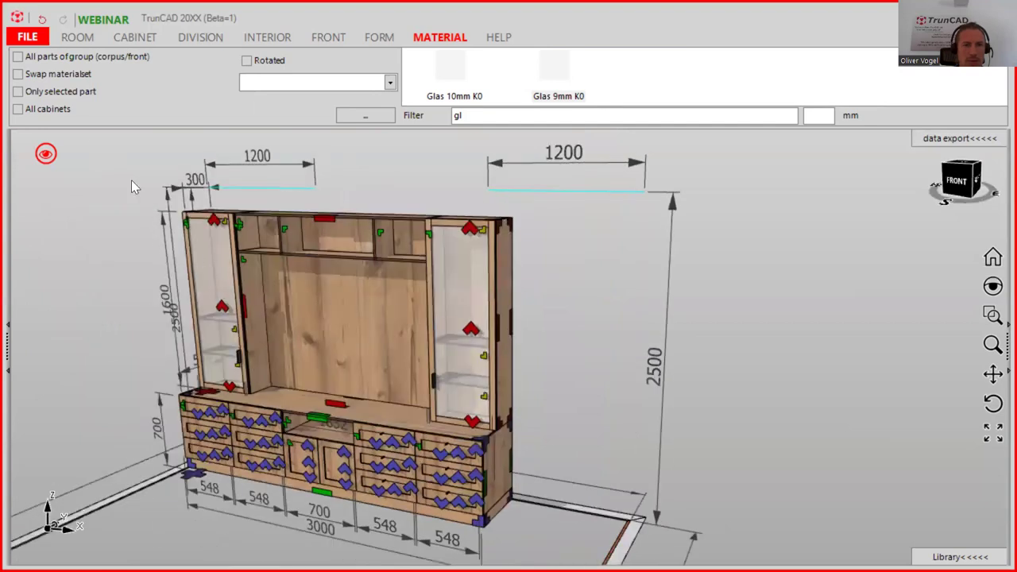
{"action": "left_click", "coordinate": [46, 154]}
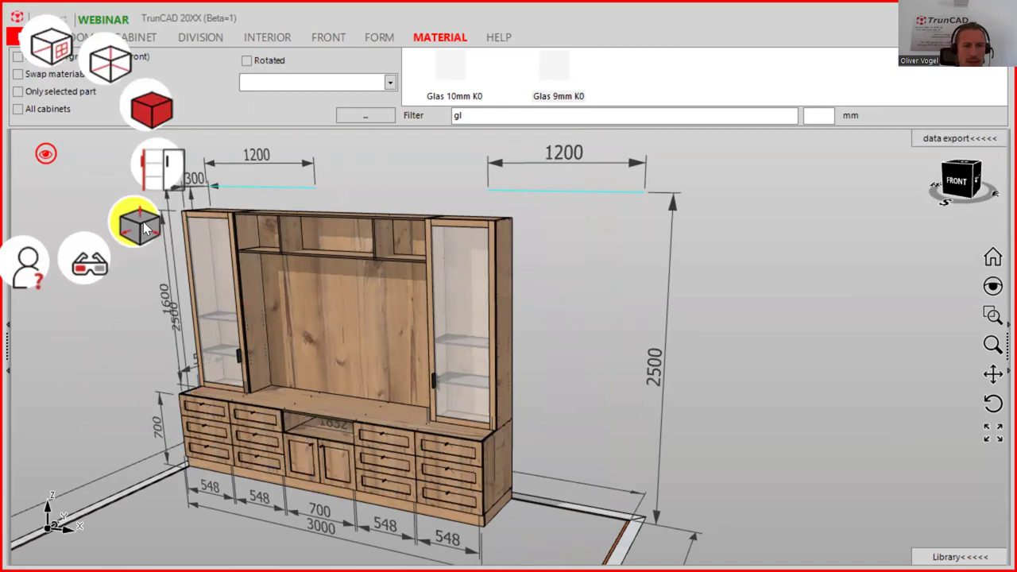
{"action": "left_click", "coordinate": [143, 222]}
Step: Inspect the fronts up close, switch the display to textured surfaces without outlines, and view the complete wall unit
{"action": "scroll", "coordinate": [472, 487], "scroll_direction": "up", "scroll_amount": 2}
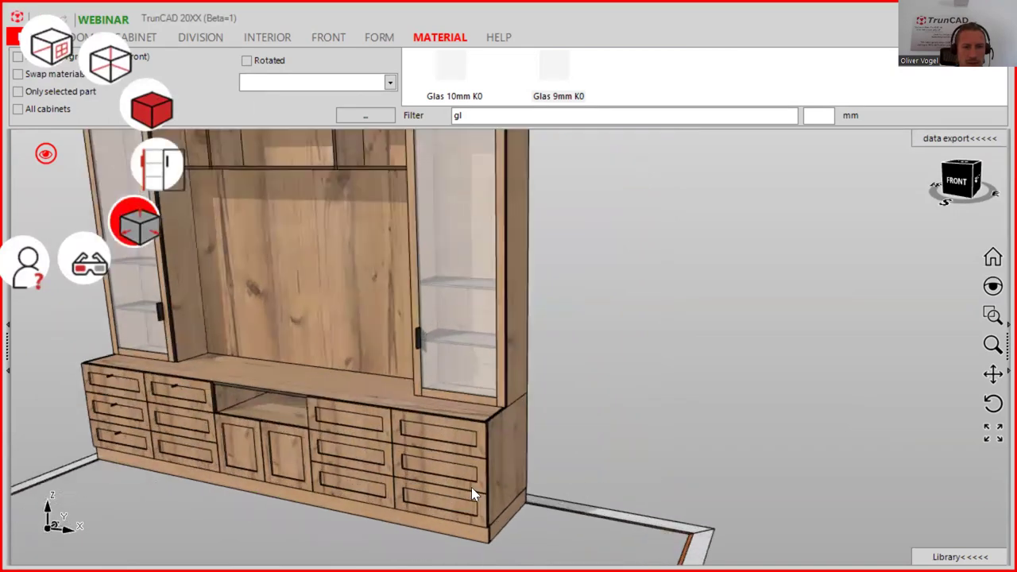
{"action": "scroll", "coordinate": [472, 487], "scroll_direction": "up", "scroll_amount": 2}
{"action": "middle_click_drag", "start_coordinate": [474, 483], "coordinate": [452, 476]}
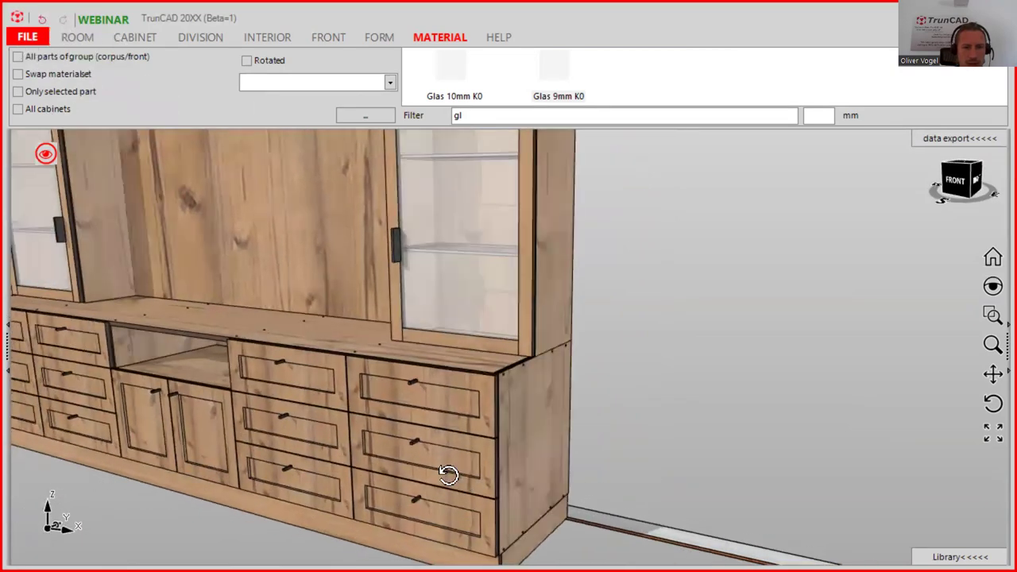
{"action": "scroll", "coordinate": [447, 475], "scroll_direction": "down", "scroll_amount": 3}
{"action": "left_click", "coordinate": [49, 155]}
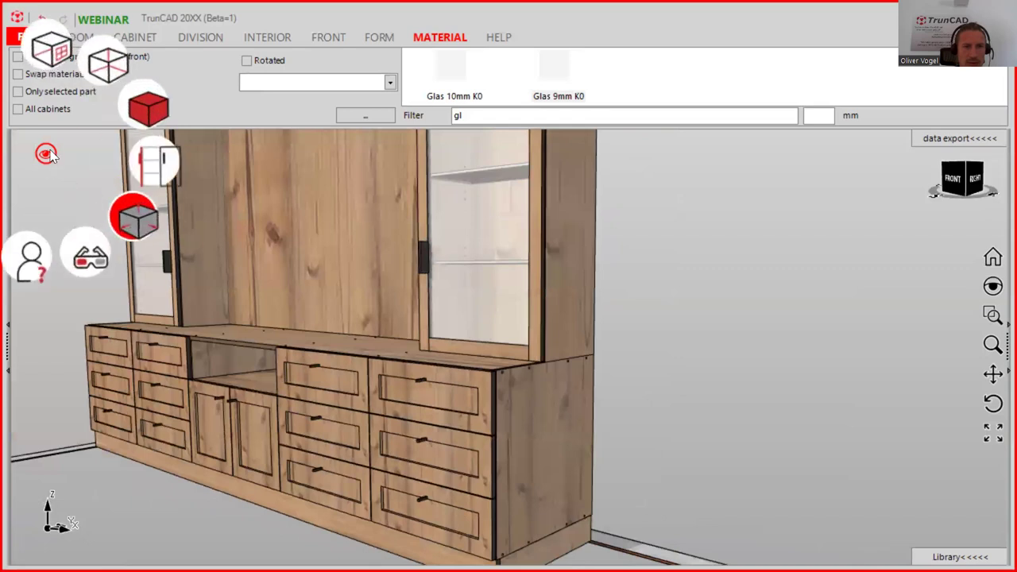
{"action": "left_click", "coordinate": [148, 117]}
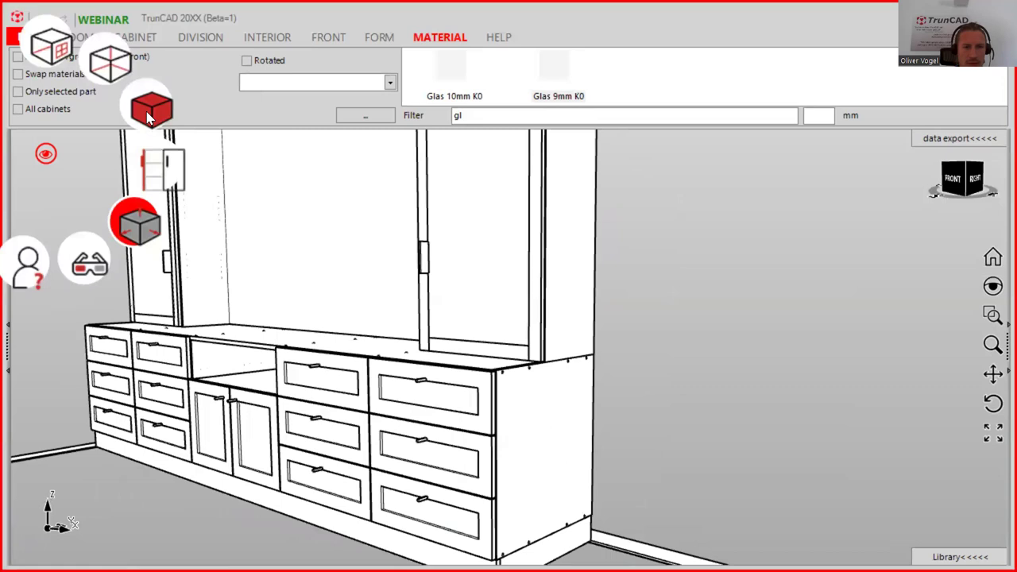
{"action": "left_click", "coordinate": [149, 117]}
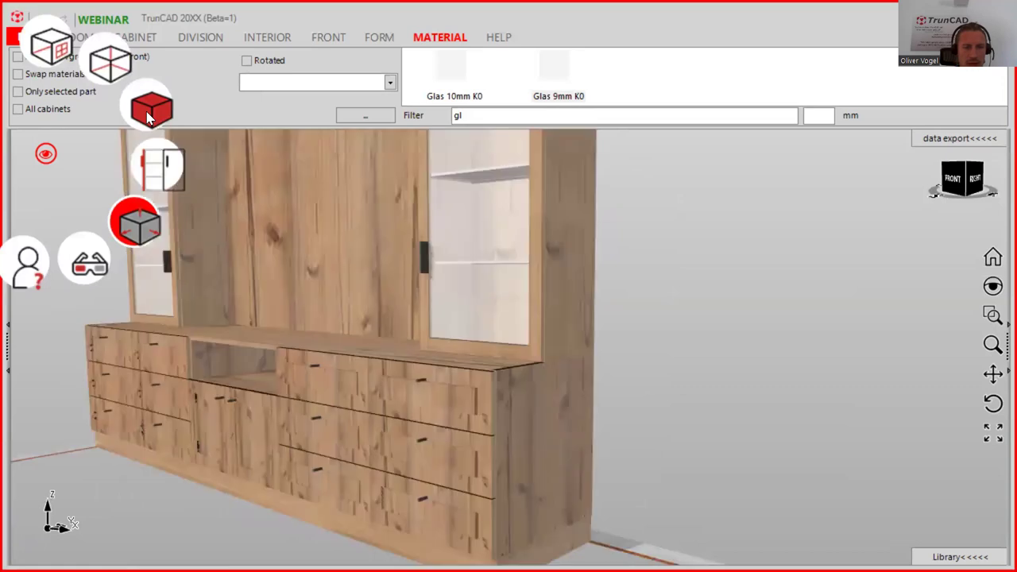
{"action": "middle_click_drag", "start_coordinate": [321, 308], "coordinate": [678, 476]}
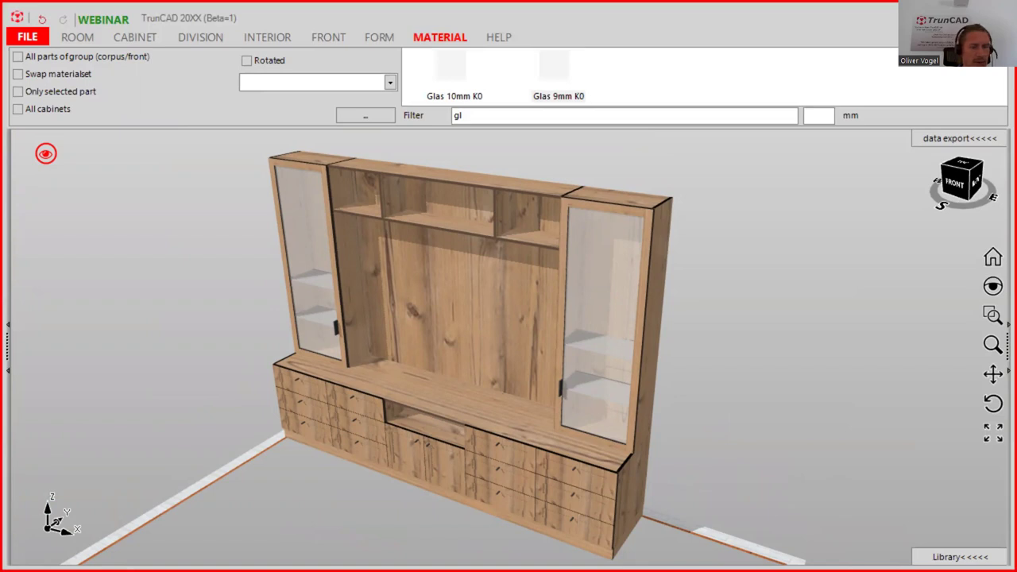
Step: Open the data export and examine the cutting list's parts for both cabinets, panel and edge sums, and hardware
{"action": "left_click", "coordinate": [950, 138]}
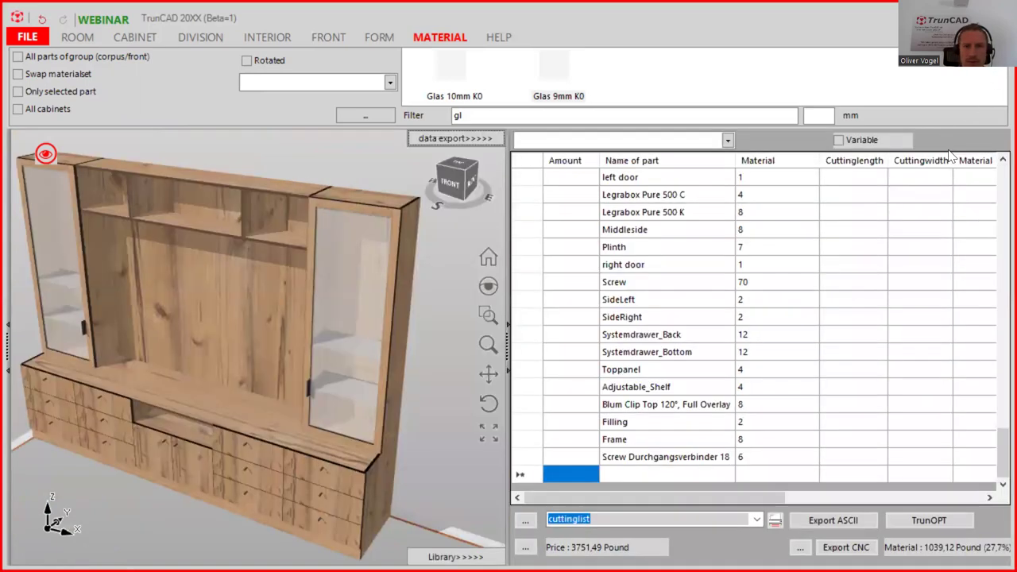
{"action": "scroll", "coordinate": [775, 401], "scroll_direction": "up", "scroll_amount": 6}
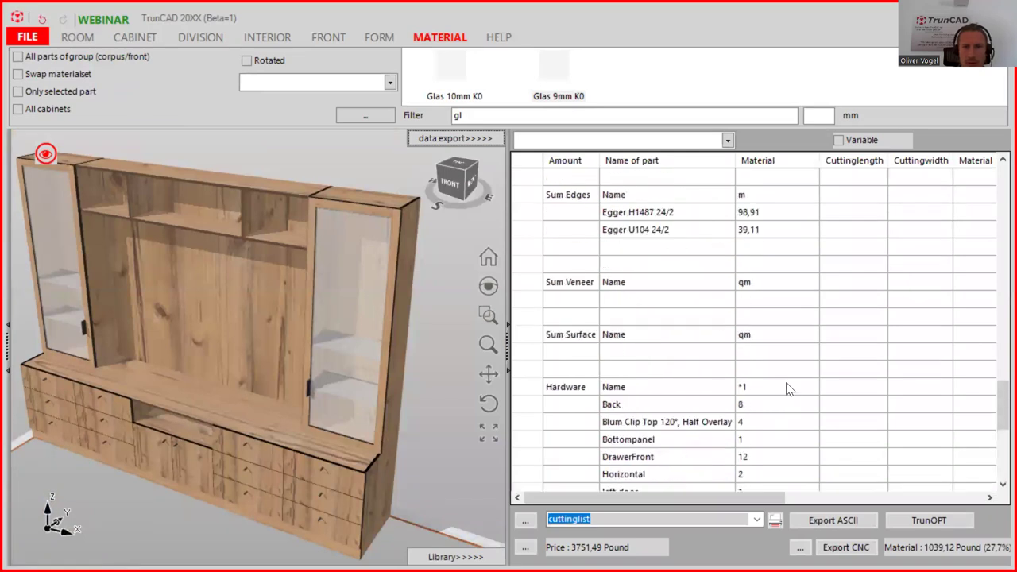
{"action": "scroll", "coordinate": [790, 385], "scroll_direction": "up", "scroll_amount": 10}
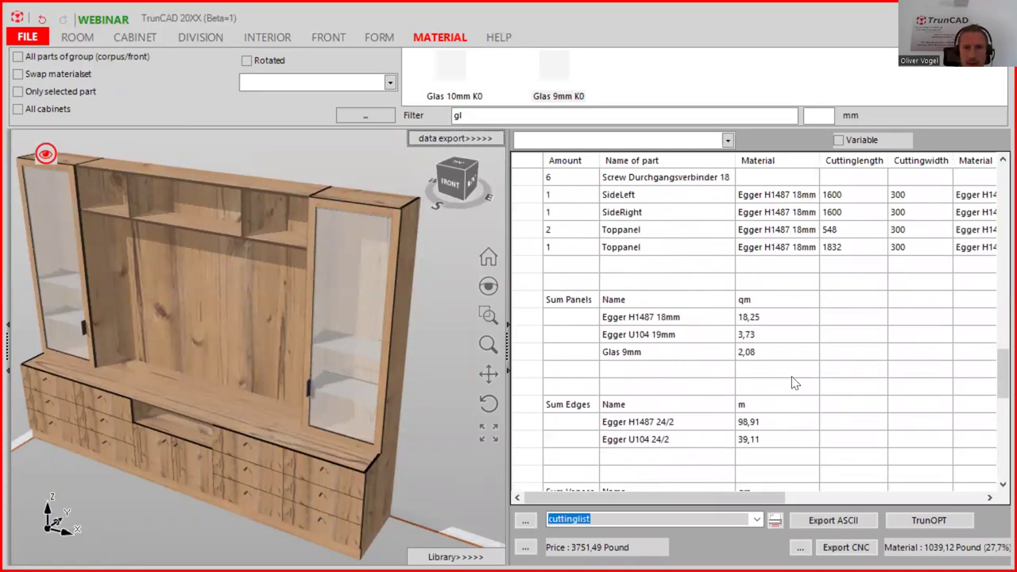
{"action": "scroll", "coordinate": [792, 383], "scroll_direction": "up", "scroll_amount": 5}
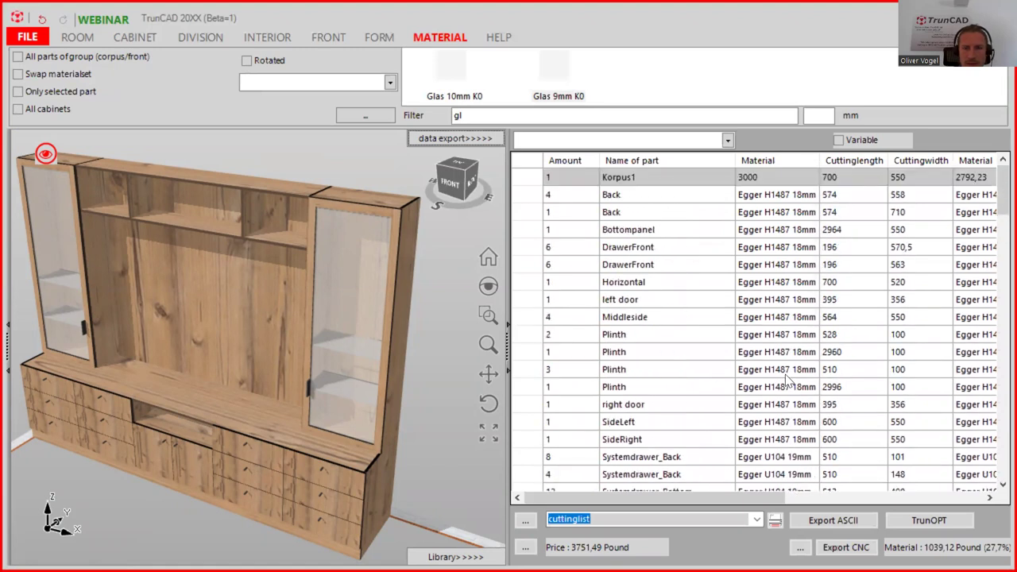
{"action": "scroll", "coordinate": [787, 380], "scroll_direction": "down", "scroll_amount": 5}
{"action": "scroll", "coordinate": [785, 380], "scroll_direction": "down", "scroll_amount": 4}
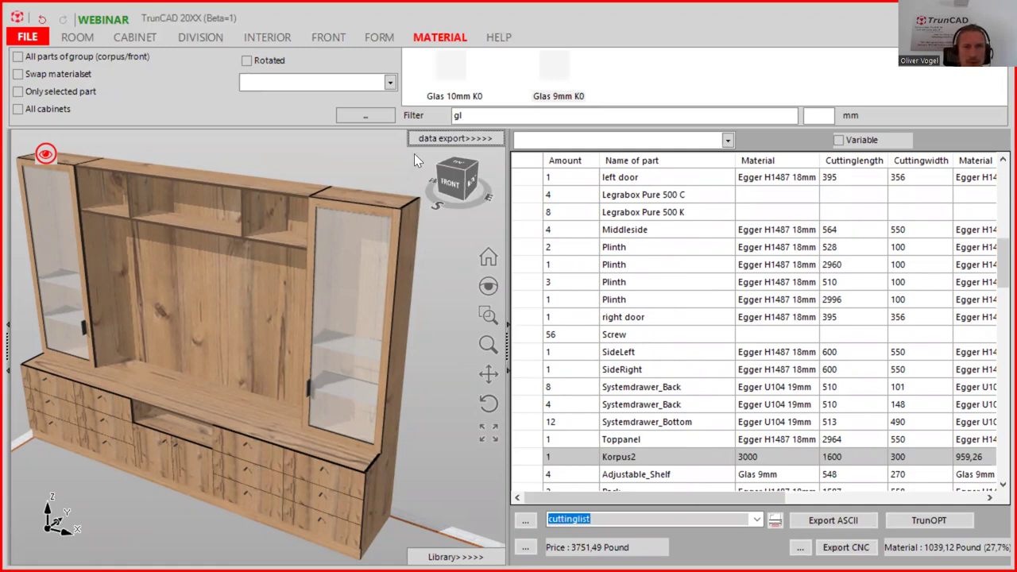
Step: Open the free tutorial website in the browser from the help options and go to its Starter Webinars page
{"action": "left_click", "coordinate": [498, 40]}
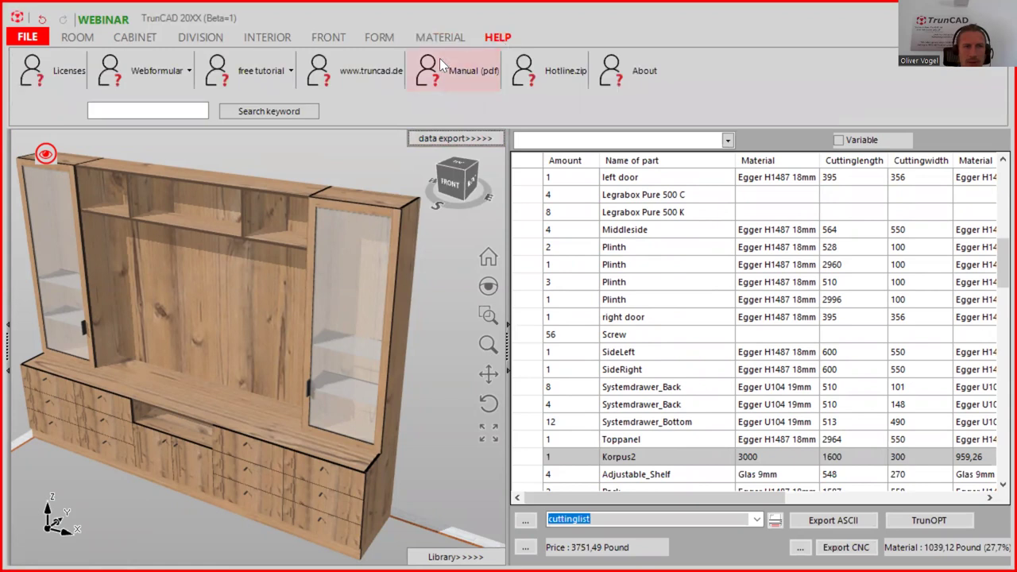
{"action": "left_click", "coordinate": [249, 77]}
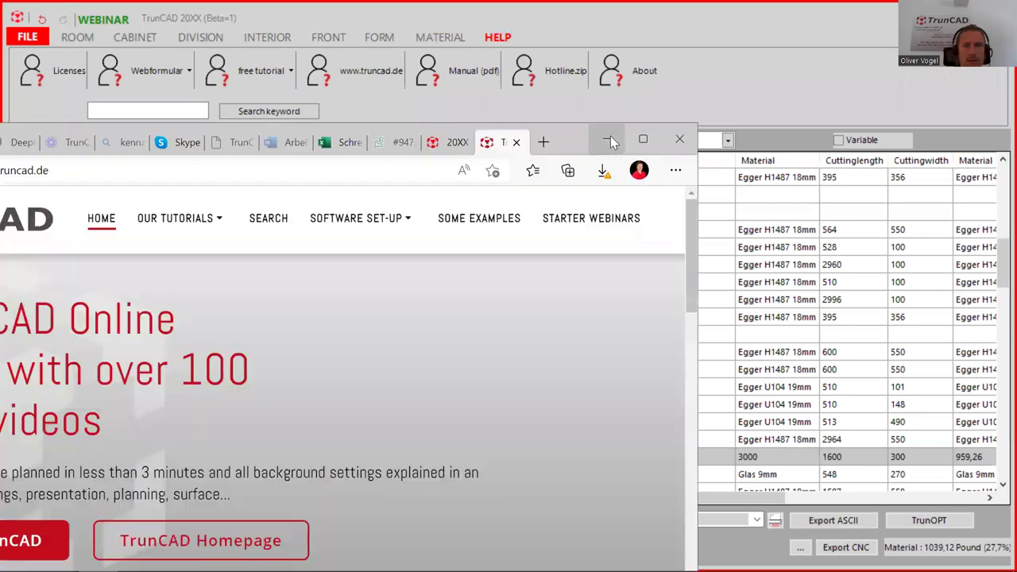
{"action": "left_click", "coordinate": [643, 141]}
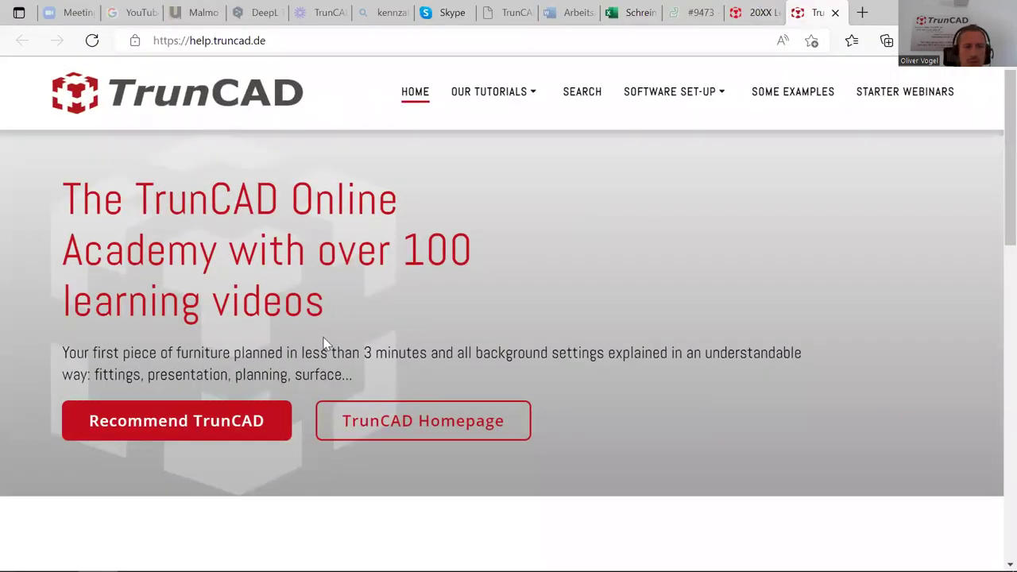
{"action": "left_click", "coordinate": [882, 99]}
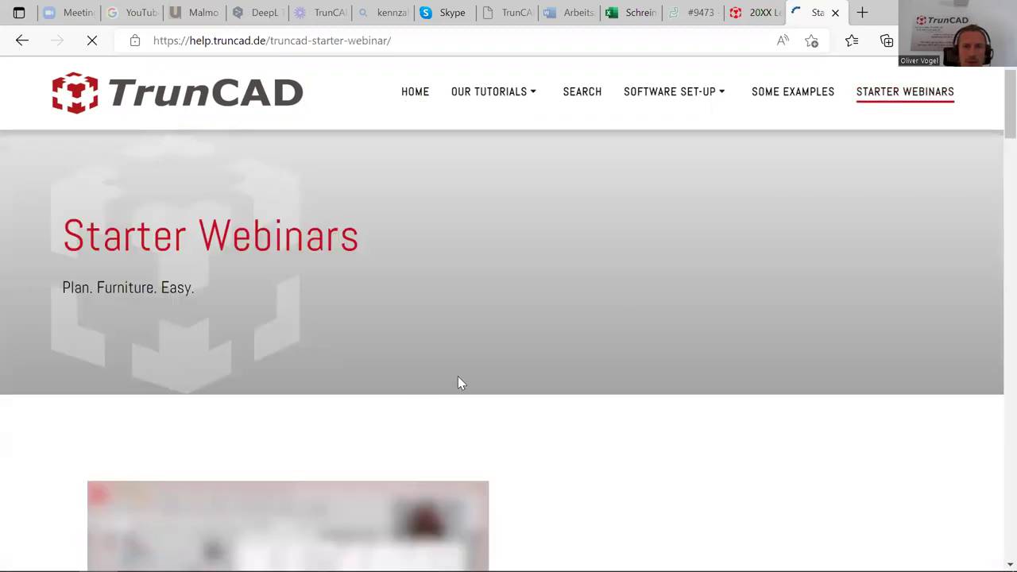
Step: Look through the first recordings on the Starter Webinars page, from Prices and Calculation to 2D Workshop Drawing
{"action": "scroll", "coordinate": [424, 410], "scroll_direction": "down", "scroll_amount": 3}
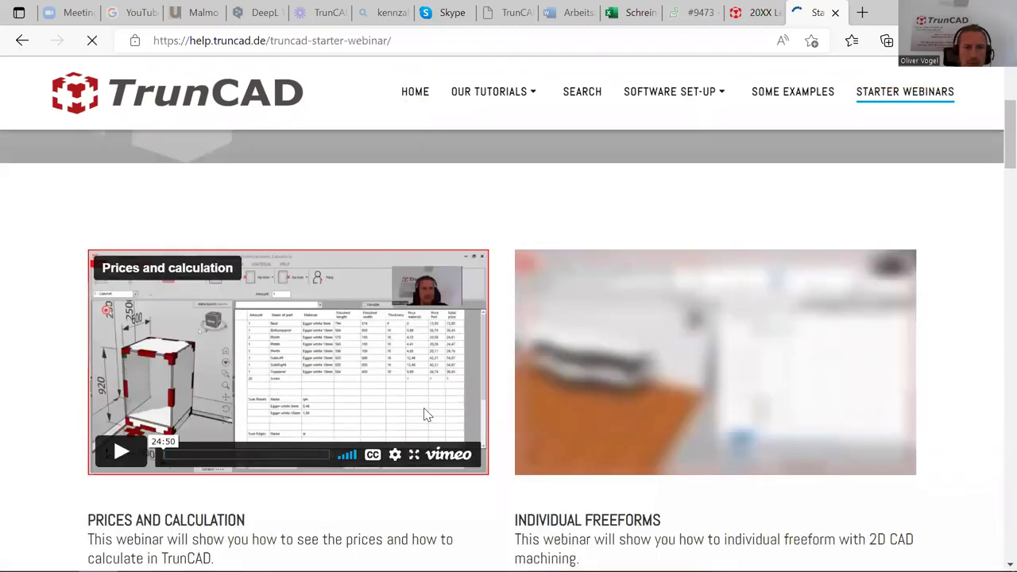
{"action": "scroll", "coordinate": [404, 409], "scroll_direction": "down", "scroll_amount": 3}
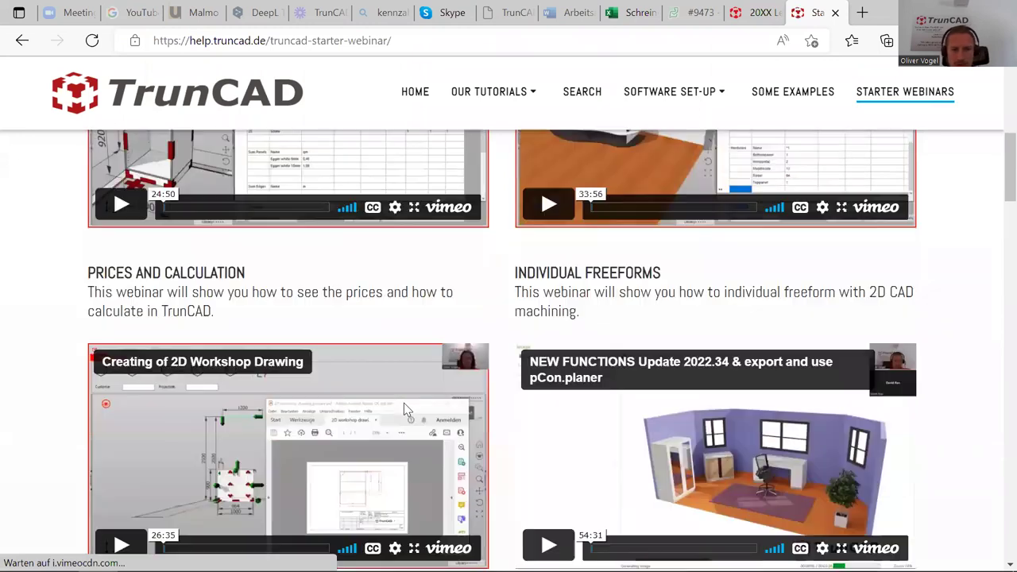
{"action": "scroll", "coordinate": [404, 407], "scroll_direction": "down", "scroll_amount": 2}
{"action": "scroll", "coordinate": [405, 407], "scroll_direction": "up", "scroll_amount": 5}
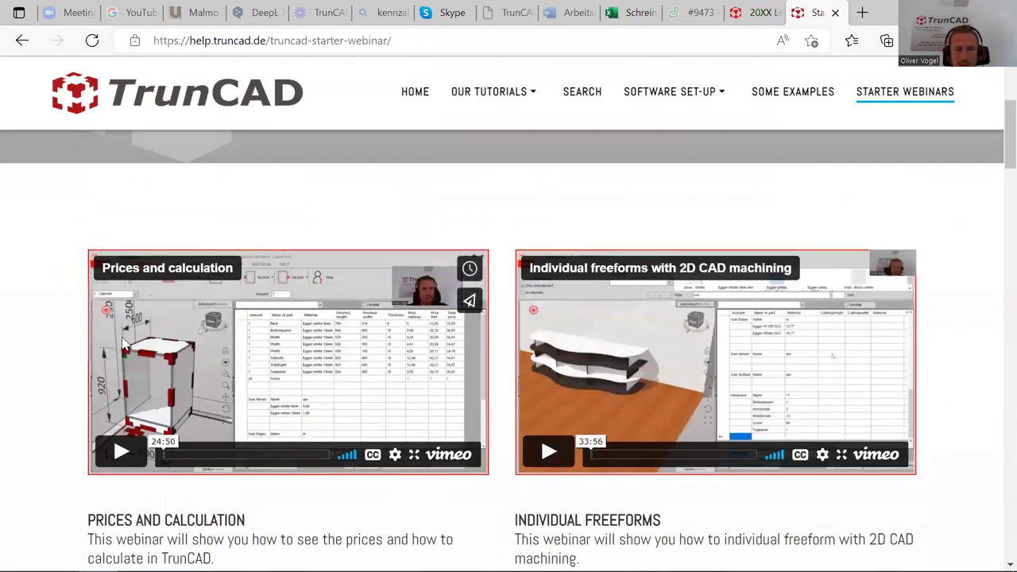
{"action": "scroll", "coordinate": [201, 379], "scroll_direction": "down", "scroll_amount": 3}
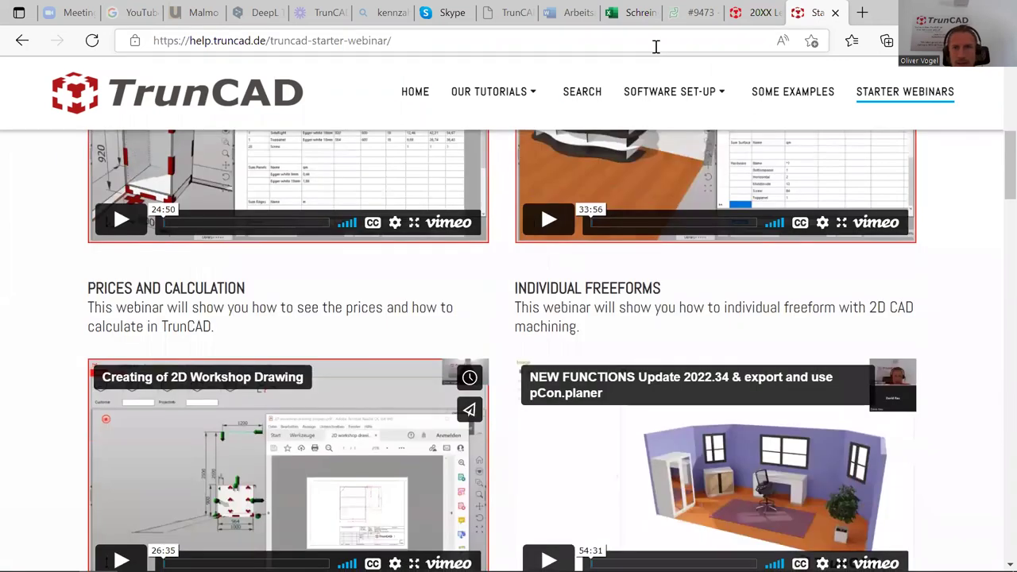
Step: Check the Wednesday webinar schedule on the open webinar plan page and return to the Starter Webinars recordings
{"action": "left_click", "coordinate": [755, 13]}
{"action": "scroll", "coordinate": [503, 293], "scroll_direction": "down", "scroll_amount": 1}
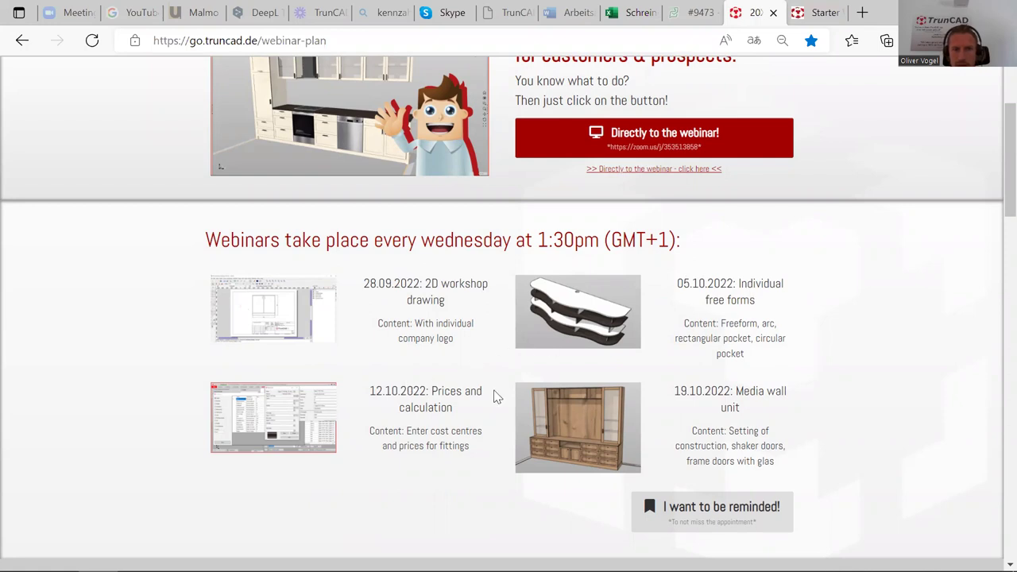
{"action": "left_click", "coordinate": [823, 13]}
{"action": "mouse_move", "coordinate": [708, 140]}
{"action": "scroll", "coordinate": [342, 433], "scroll_direction": "down", "scroll_amount": 1}
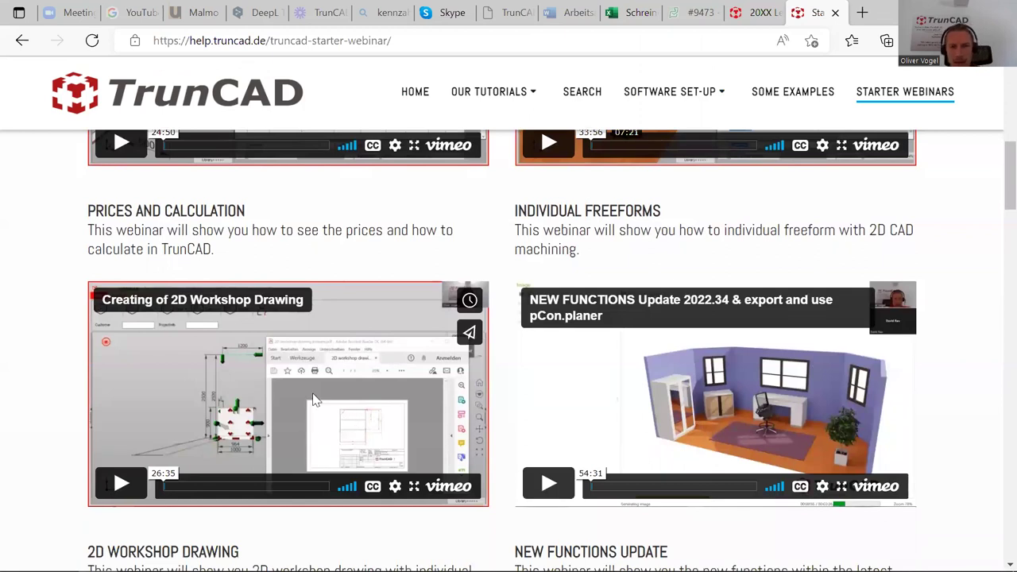
Step: Browse the webinar recordings down past Export SketchUp and the L shape cabinet, and return to the start of the page
{"action": "scroll", "coordinate": [308, 441], "scroll_direction": "up", "scroll_amount": 2}
{"action": "scroll", "coordinate": [309, 441], "scroll_direction": "up", "scroll_amount": 1}
{"action": "mouse_move", "coordinate": [176, 556]}
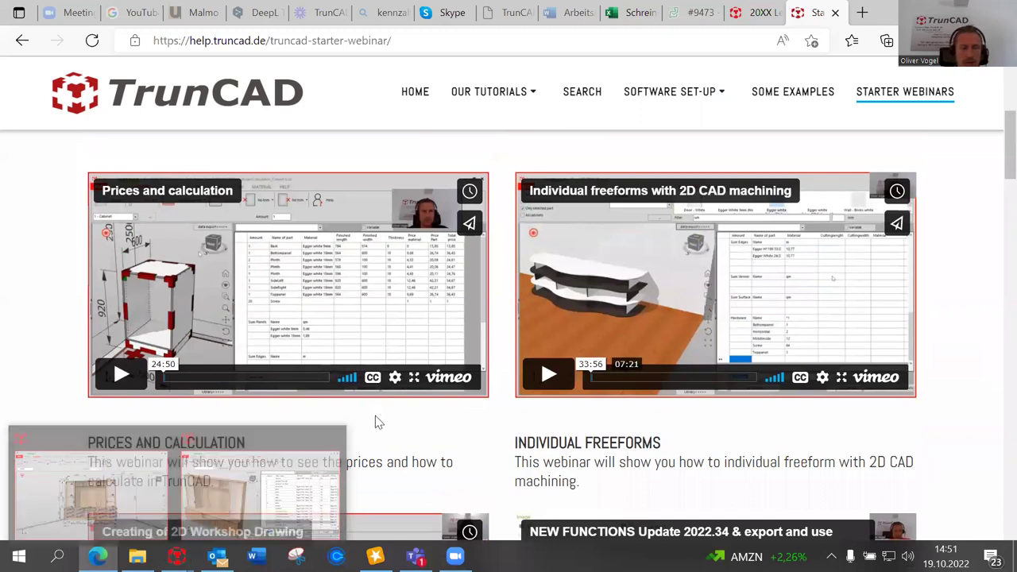
{"action": "scroll", "coordinate": [376, 401], "scroll_direction": "down", "scroll_amount": 6}
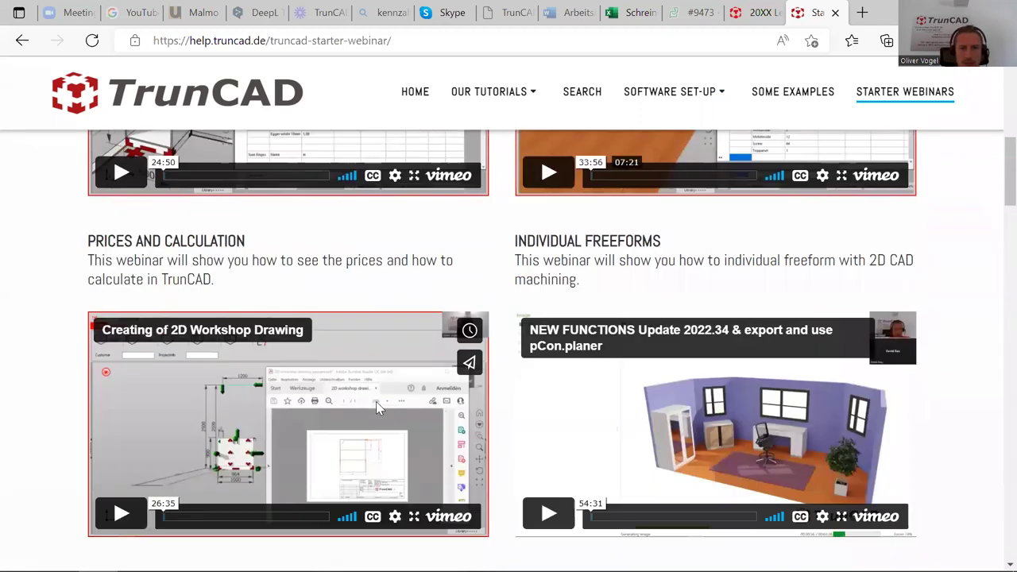
{"action": "scroll", "coordinate": [380, 411], "scroll_direction": "down", "scroll_amount": 10}
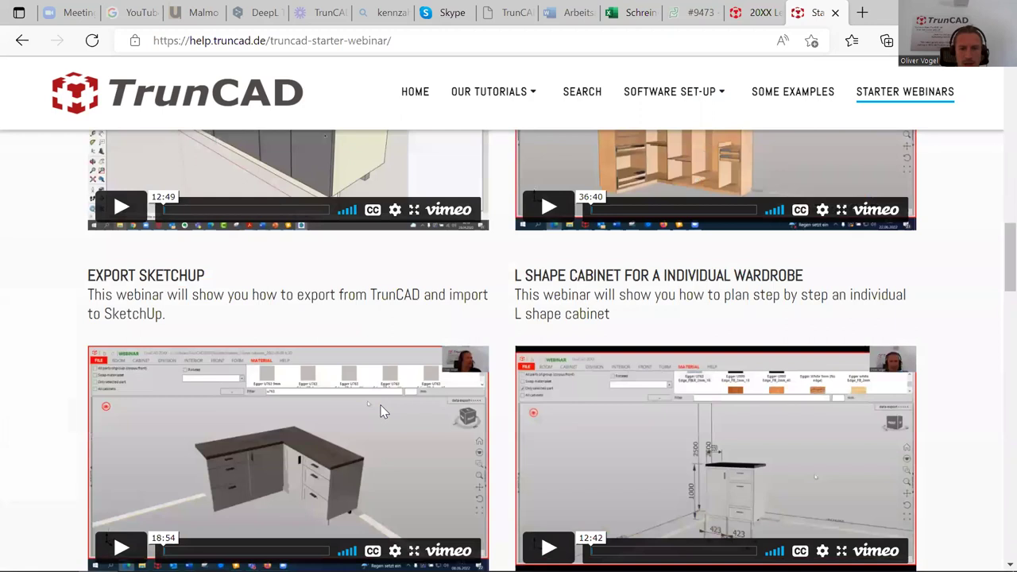
{"action": "scroll", "coordinate": [382, 409], "scroll_direction": "up", "scroll_amount": 10}
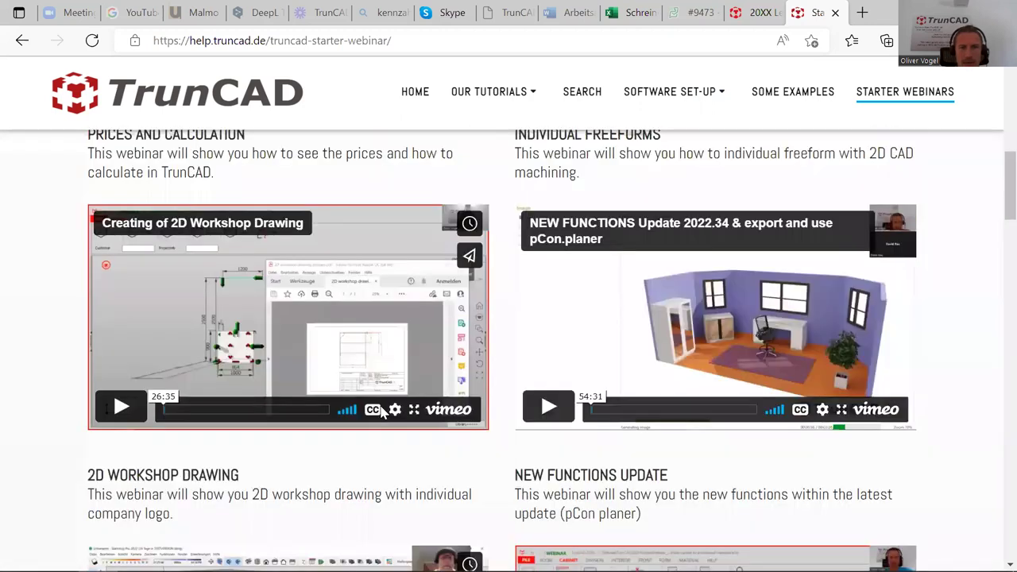
{"action": "scroll", "coordinate": [382, 409], "scroll_direction": "up", "scroll_amount": 8}
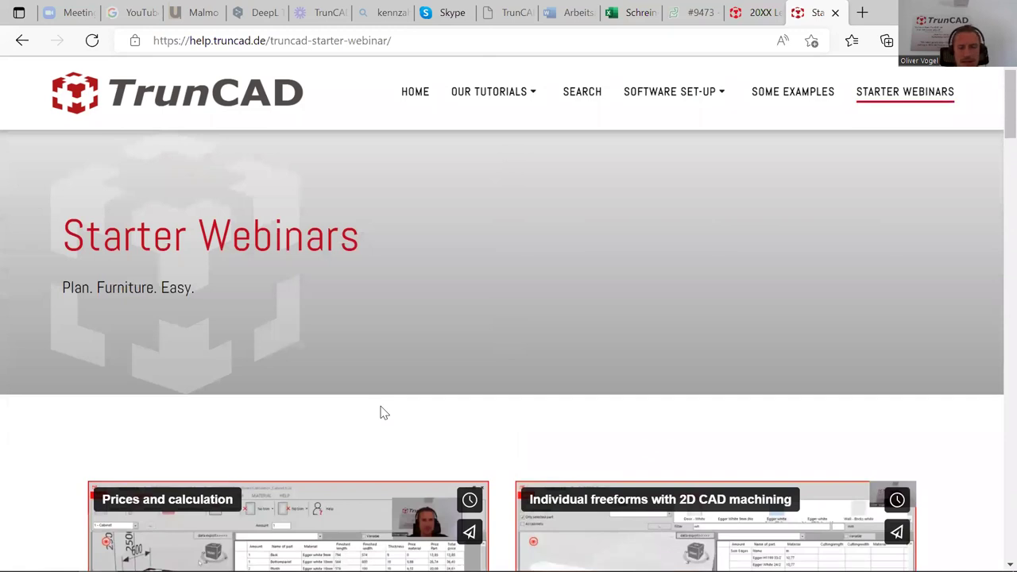